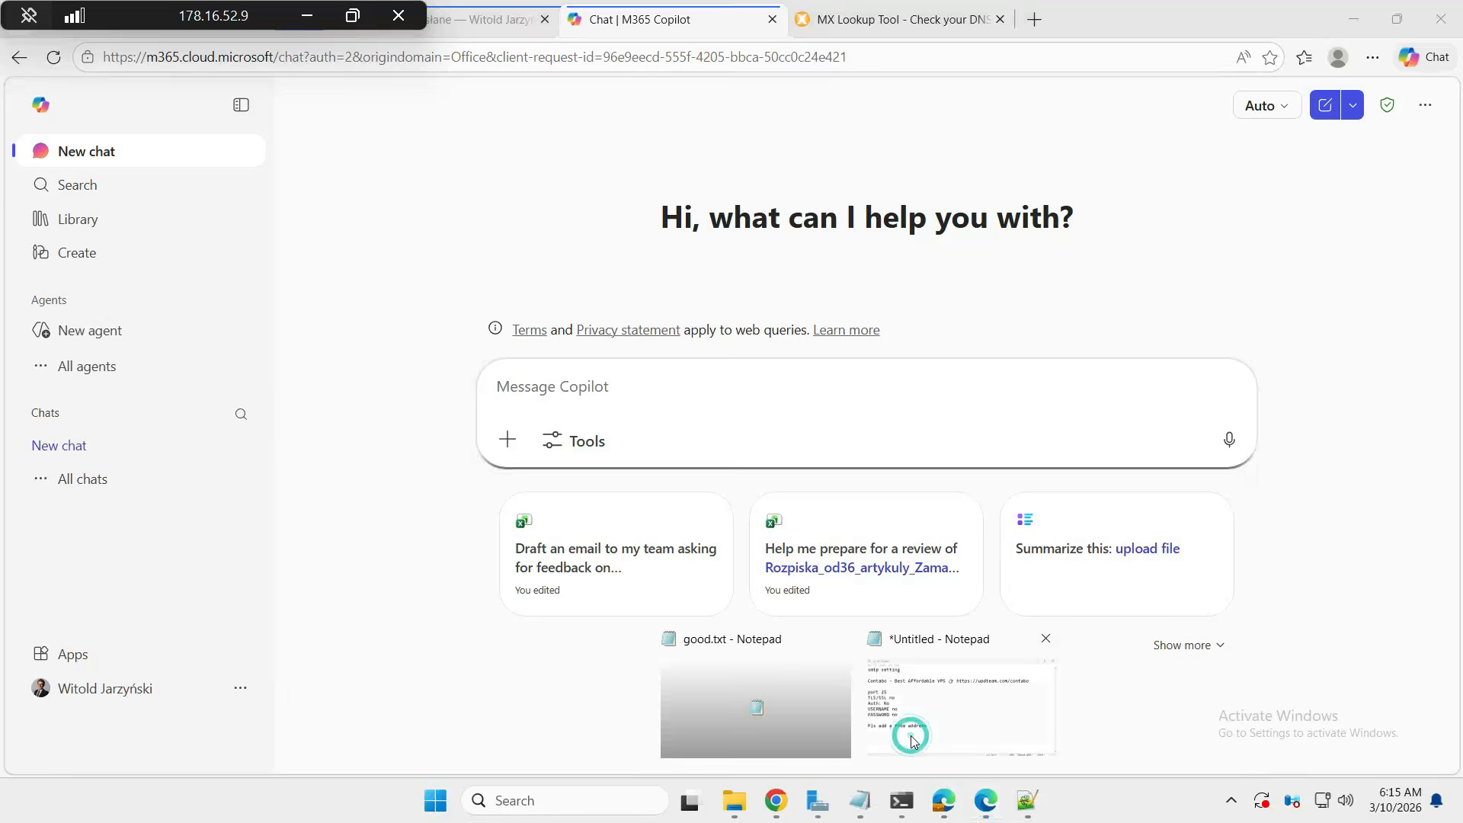
{"action": "left_click", "coordinate": [913, 733]}
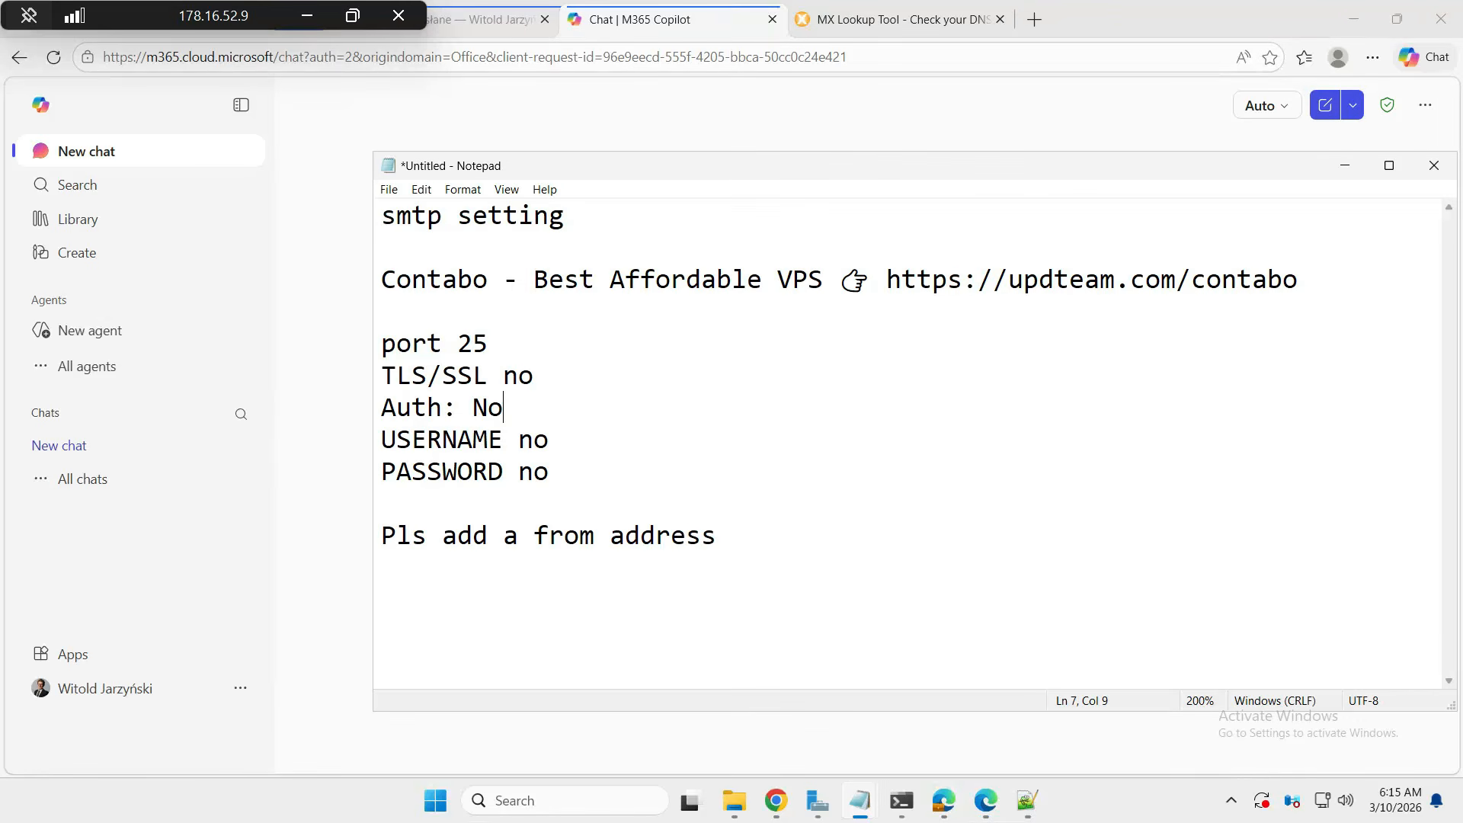
{"action": "left_click_drag", "start_coordinate": [886, 280], "coordinate": [1298, 280]}
{"action": "key", "text": "ctrl+c"}
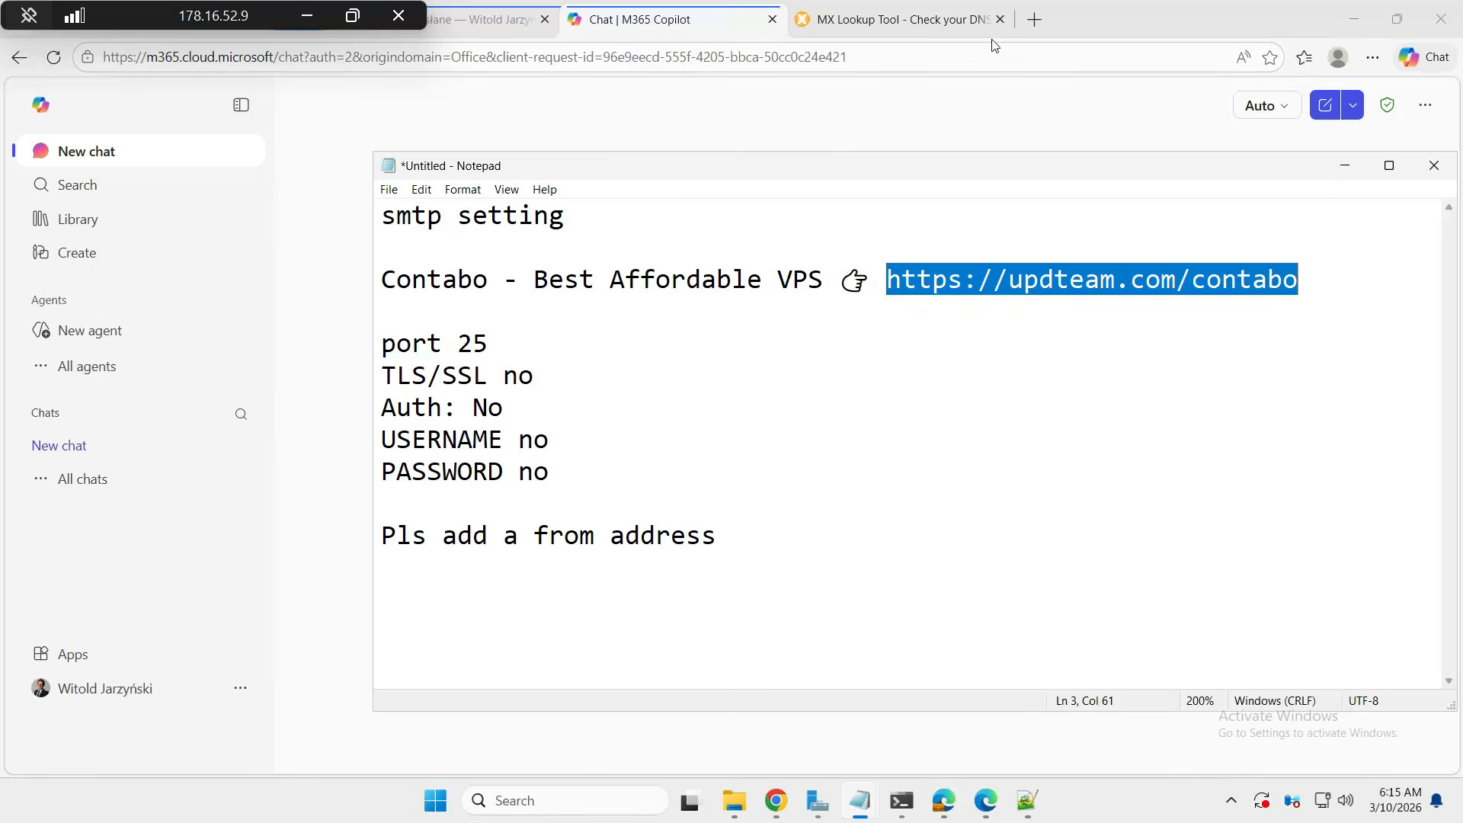
{"action": "left_click", "coordinate": [1035, 20]}
- Load the pasted Contabo link and accept all cookies
{"action": "key", "text": "ctrl+v"}
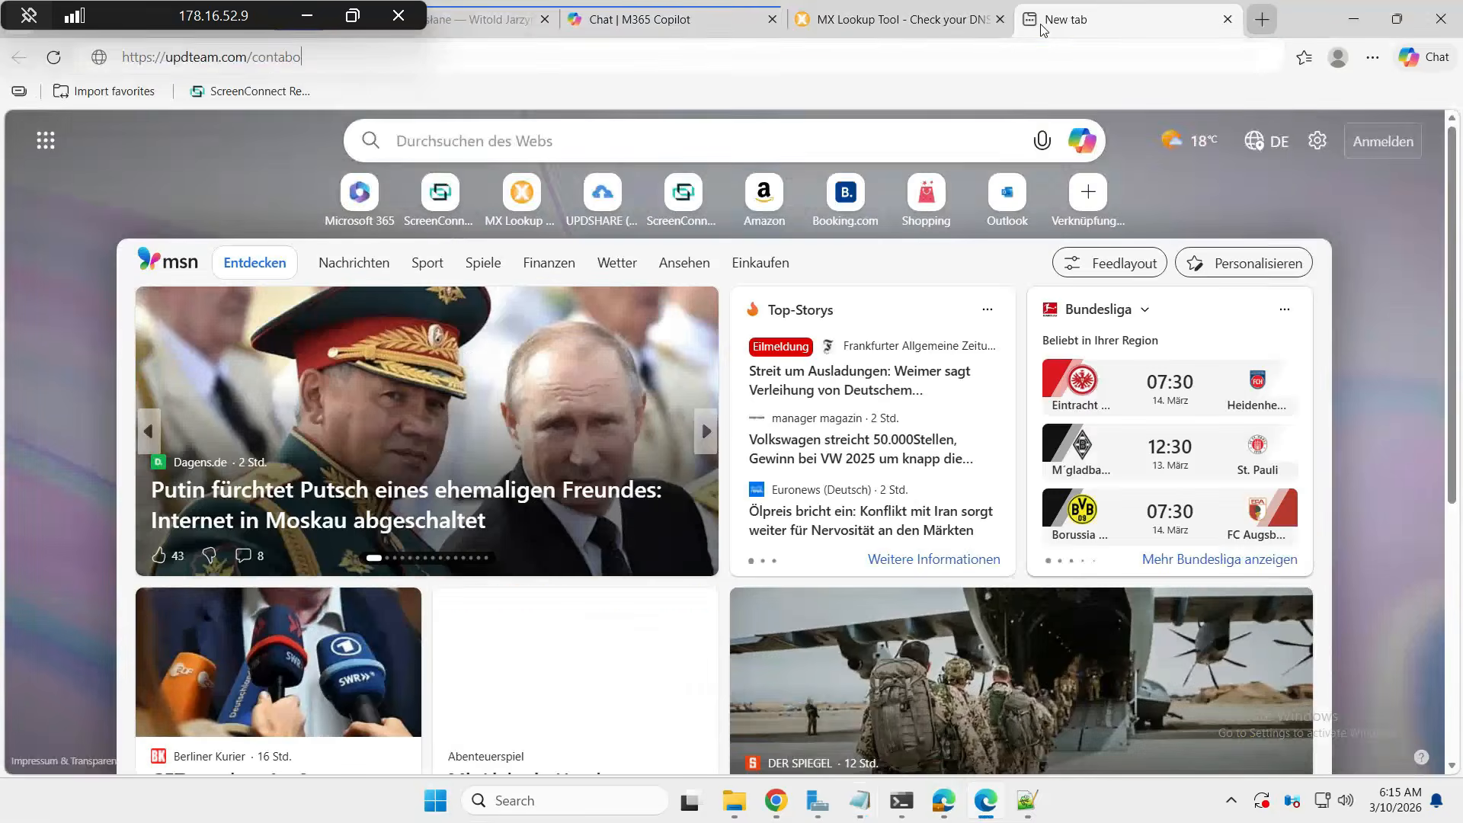
{"action": "key", "text": "Return"}
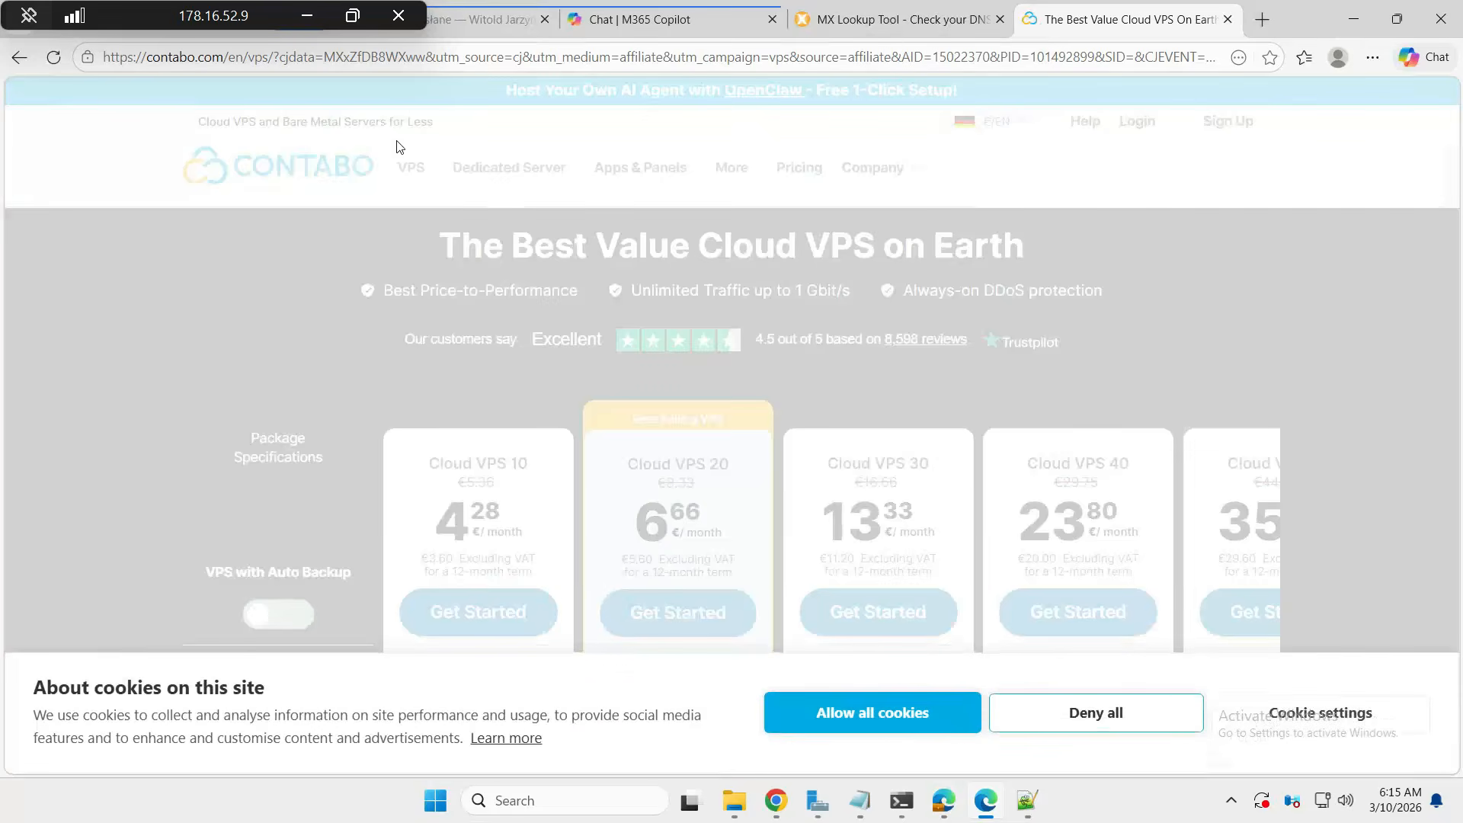
{"action": "left_click", "coordinate": [856, 710]}
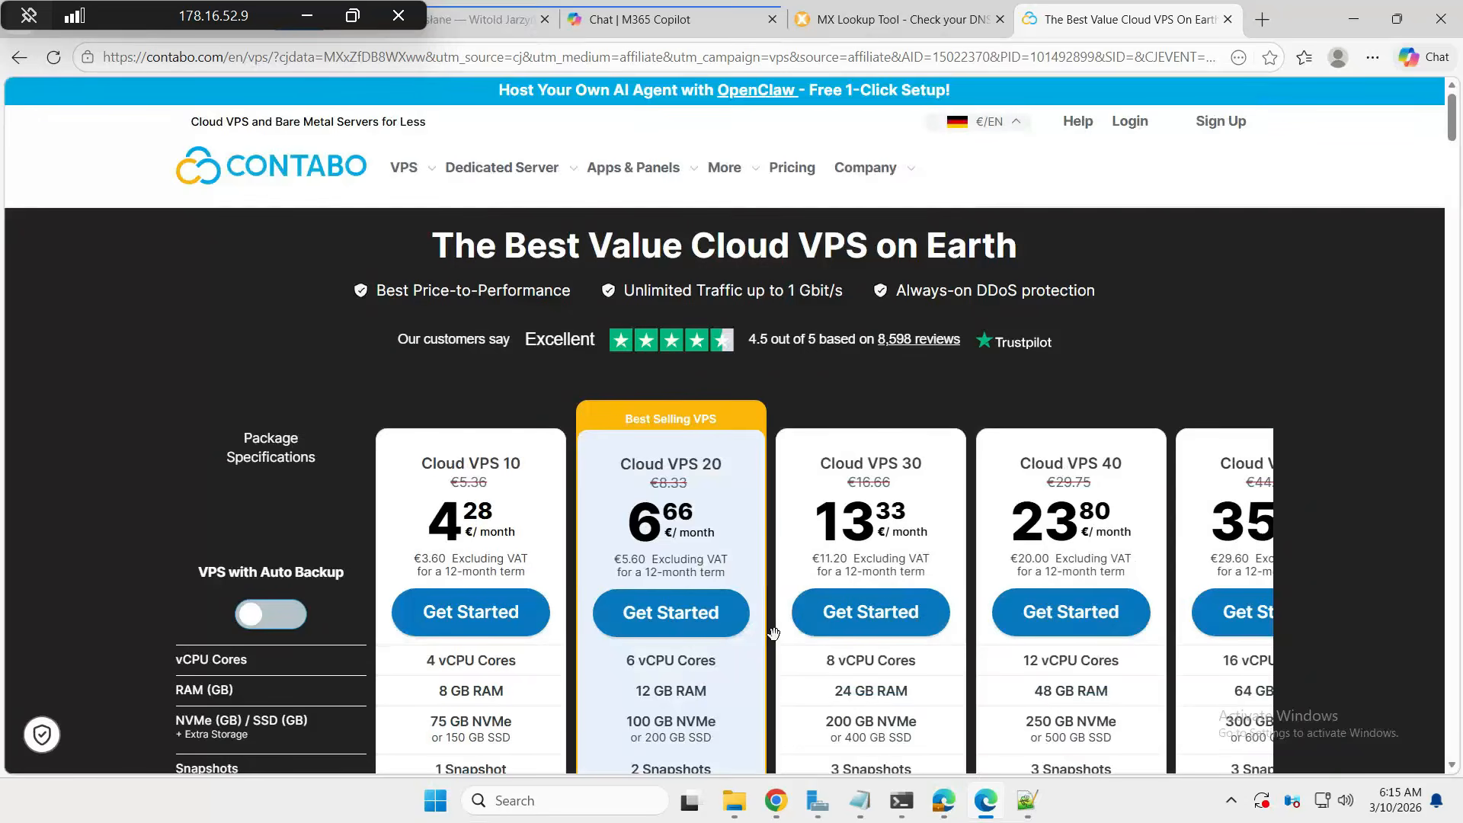
- Open the Windows VPS offers and start ordering the Cloud VPS 30 plan
{"action": "mouse_move", "coordinate": [411, 177]}
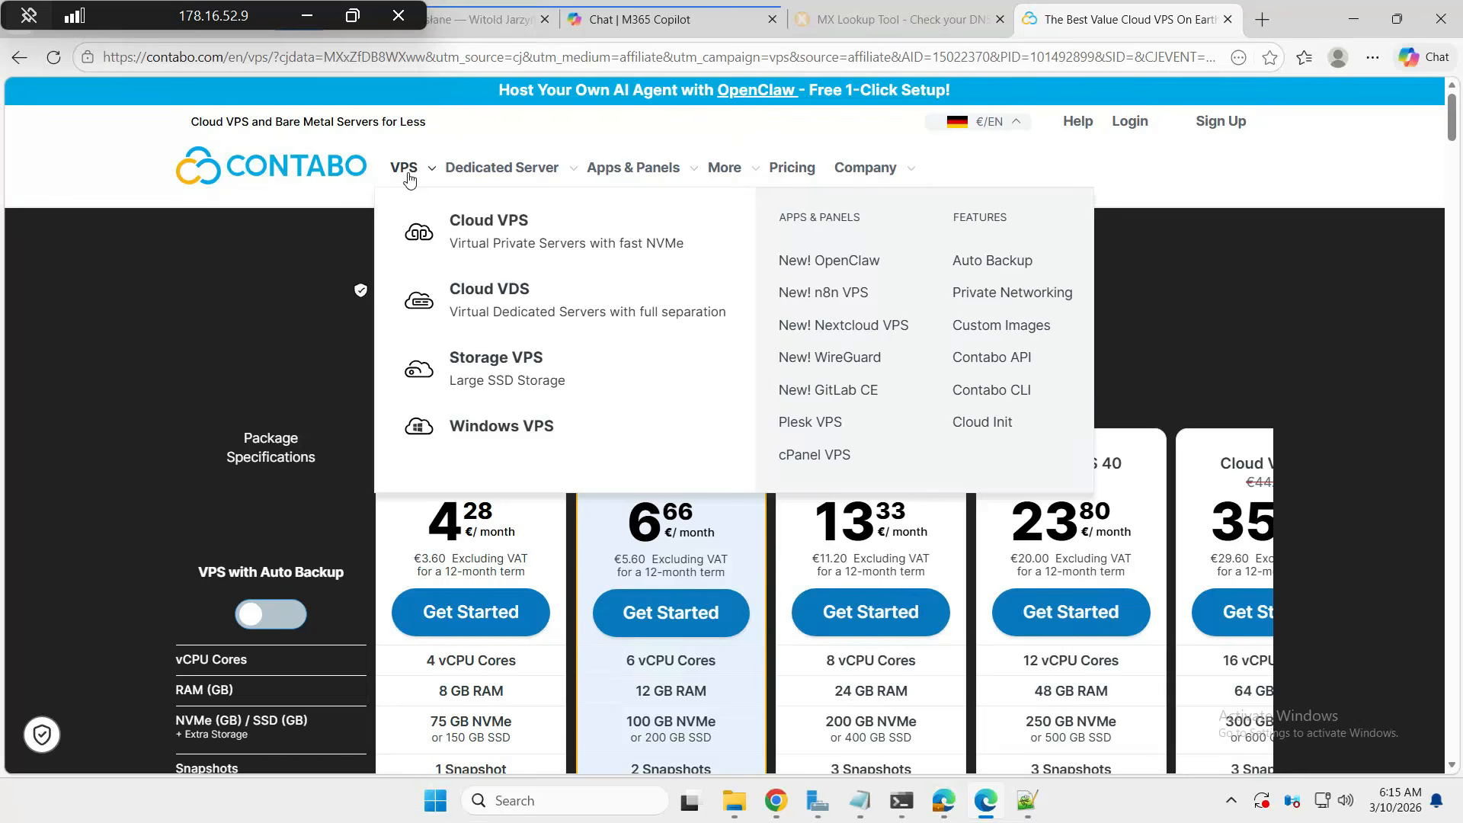
{"action": "left_click", "coordinate": [533, 428]}
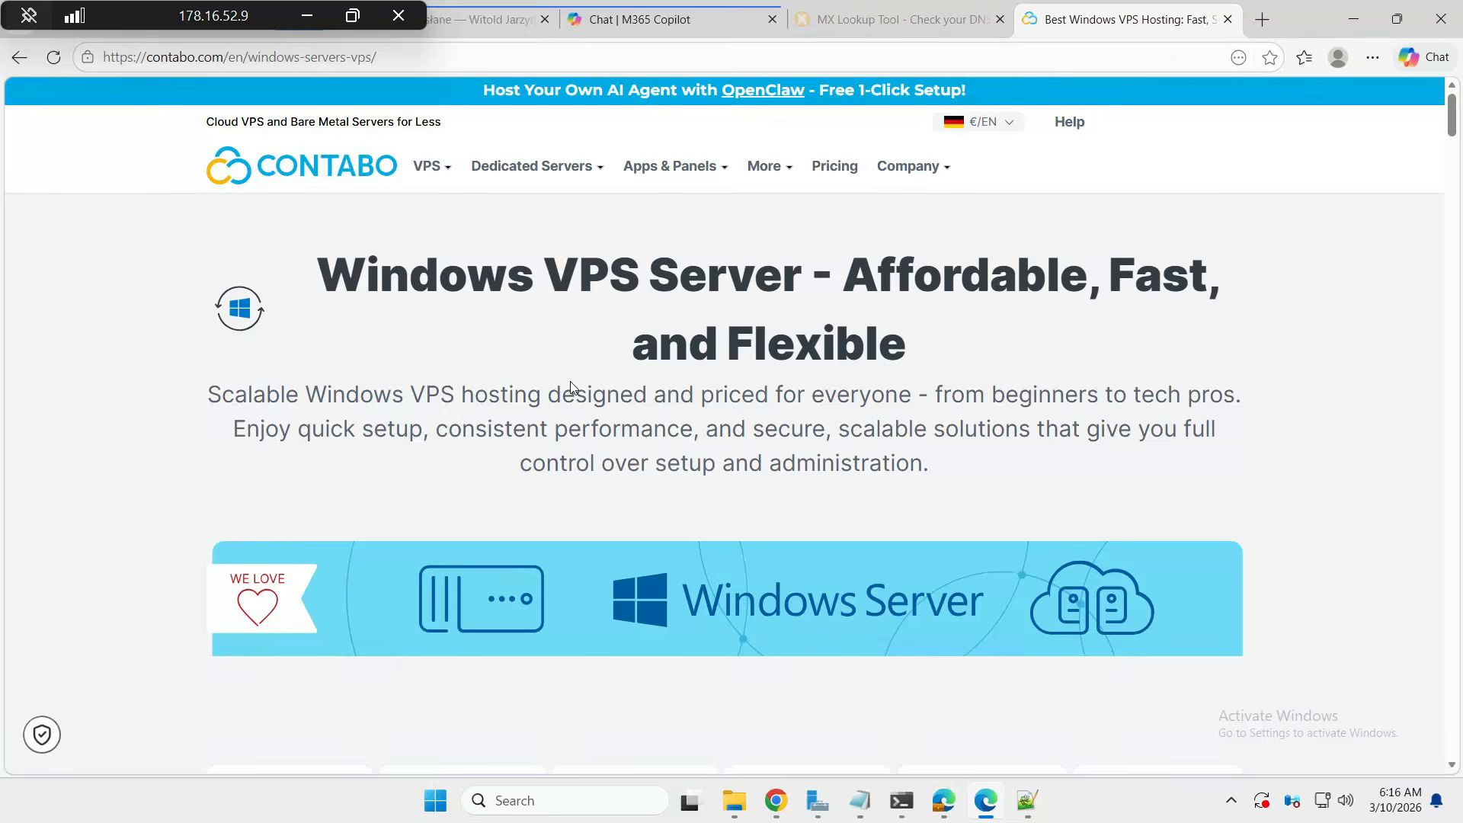
{"action": "scroll", "coordinate": [529, 366], "scroll_direction": "down", "scroll_amount": 8}
{"action": "scroll", "coordinate": [574, 386], "scroll_direction": "down", "scroll_amount": 2}
{"action": "scroll", "coordinate": [574, 387], "scroll_direction": "up", "scroll_amount": 3}
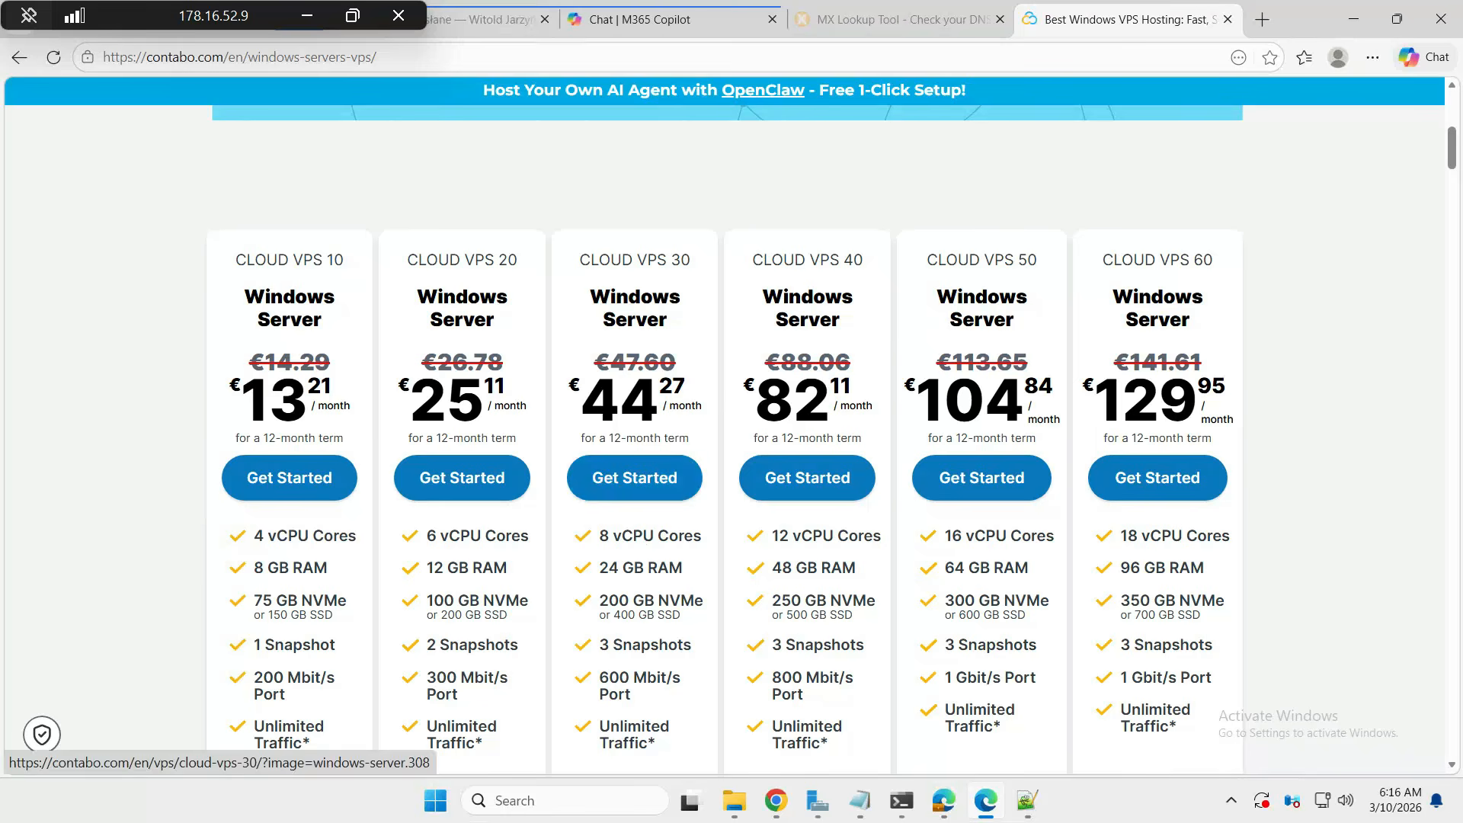
{"action": "left_click", "coordinate": [600, 280]}
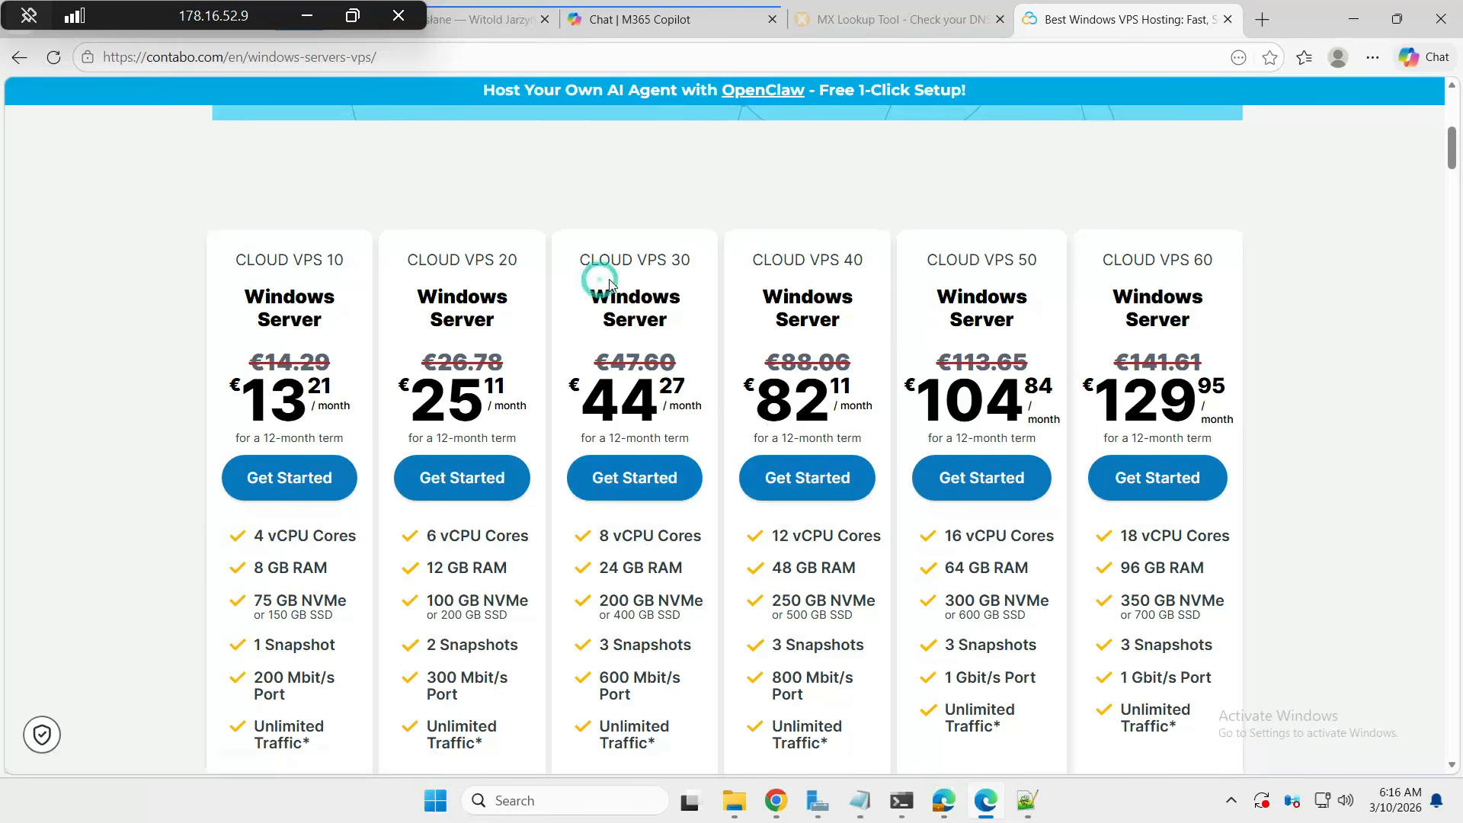
{"action": "left_click_drag", "start_coordinate": [610, 284], "coordinate": [1229, 322]}
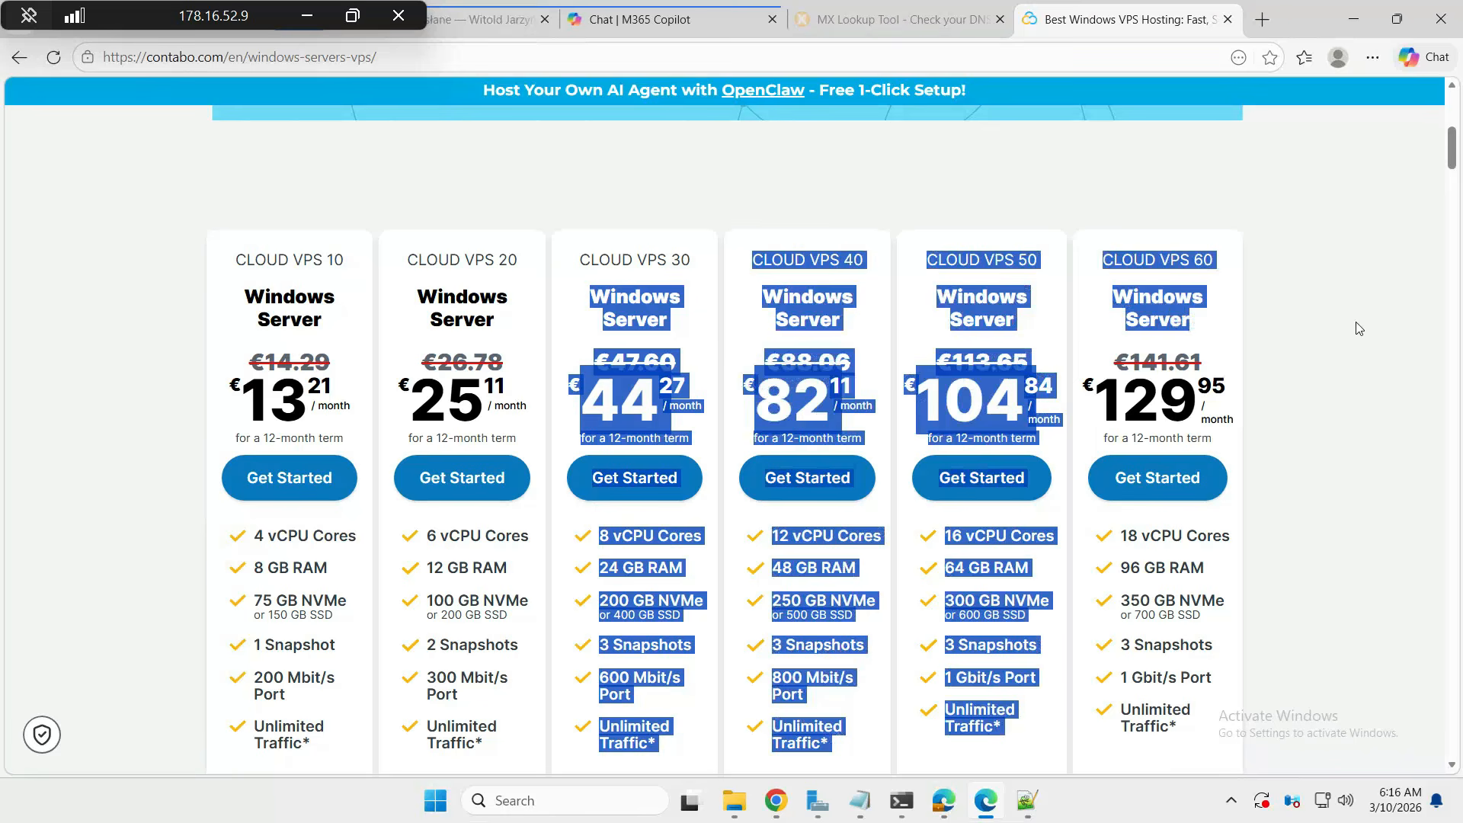
{"action": "left_click_drag", "start_coordinate": [1359, 328], "coordinate": [592, 264]}
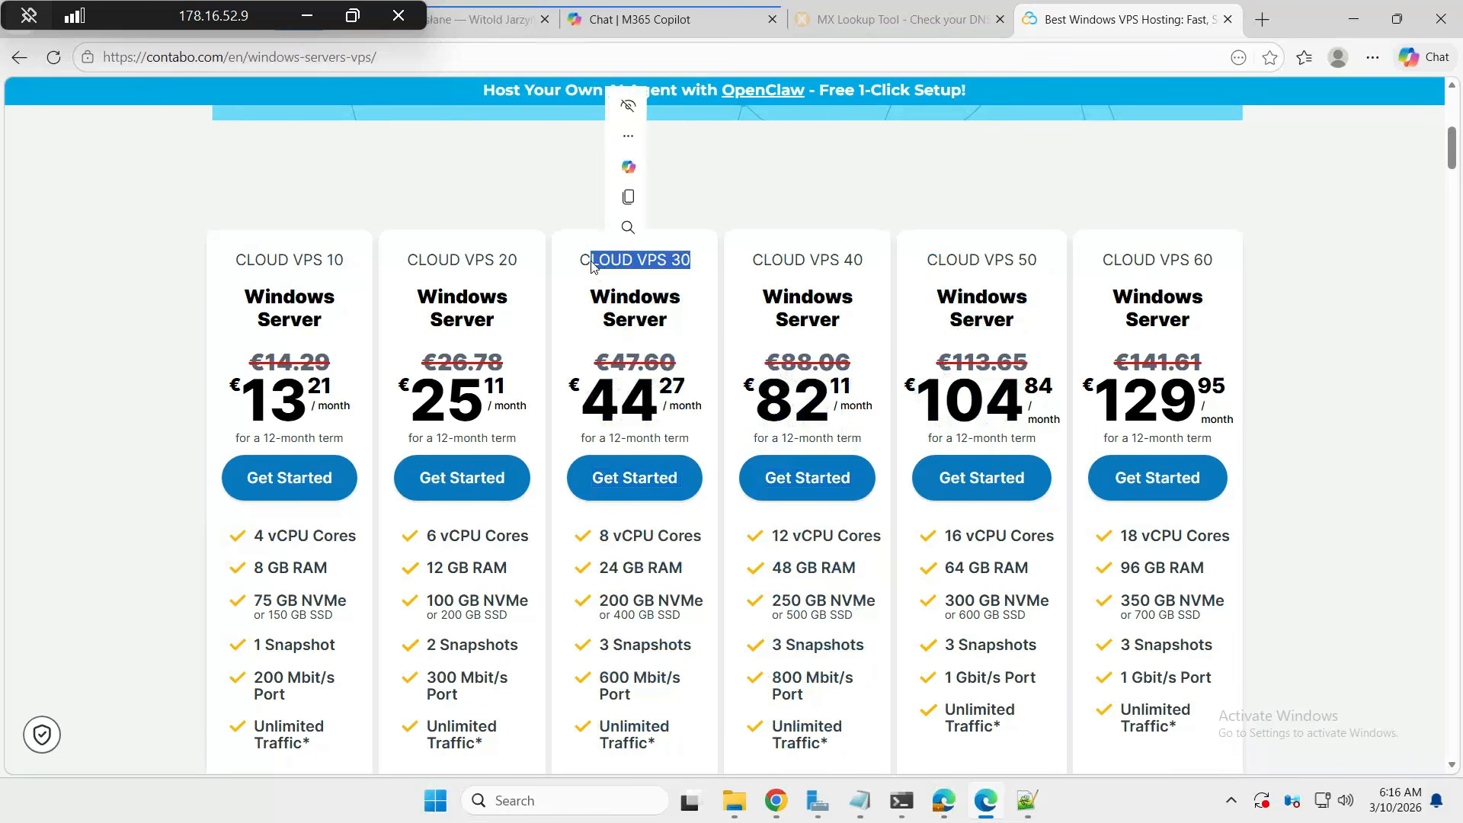
{"action": "left_click", "coordinate": [591, 263]}
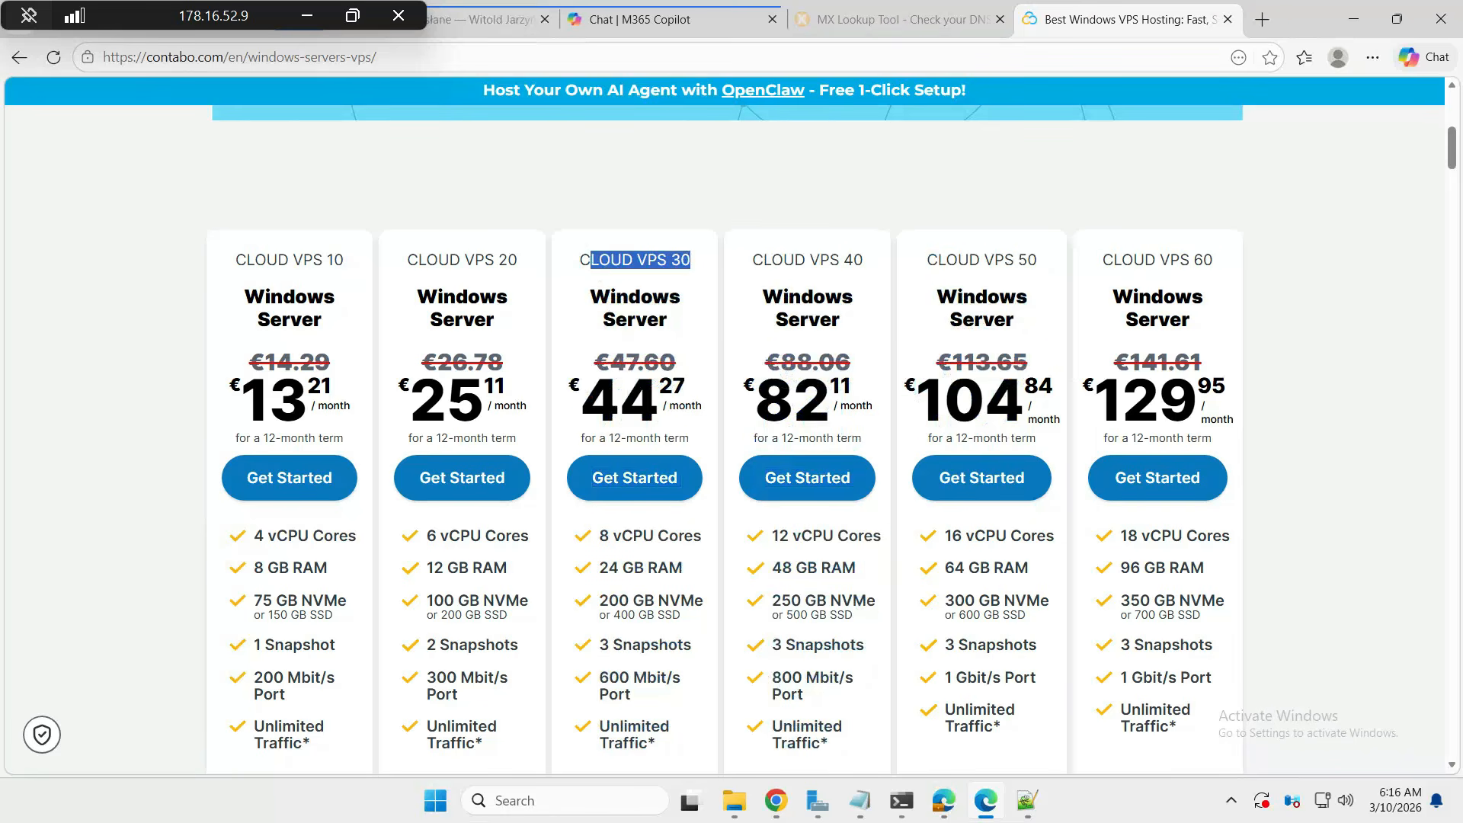
{"action": "left_click", "coordinate": [614, 474]}
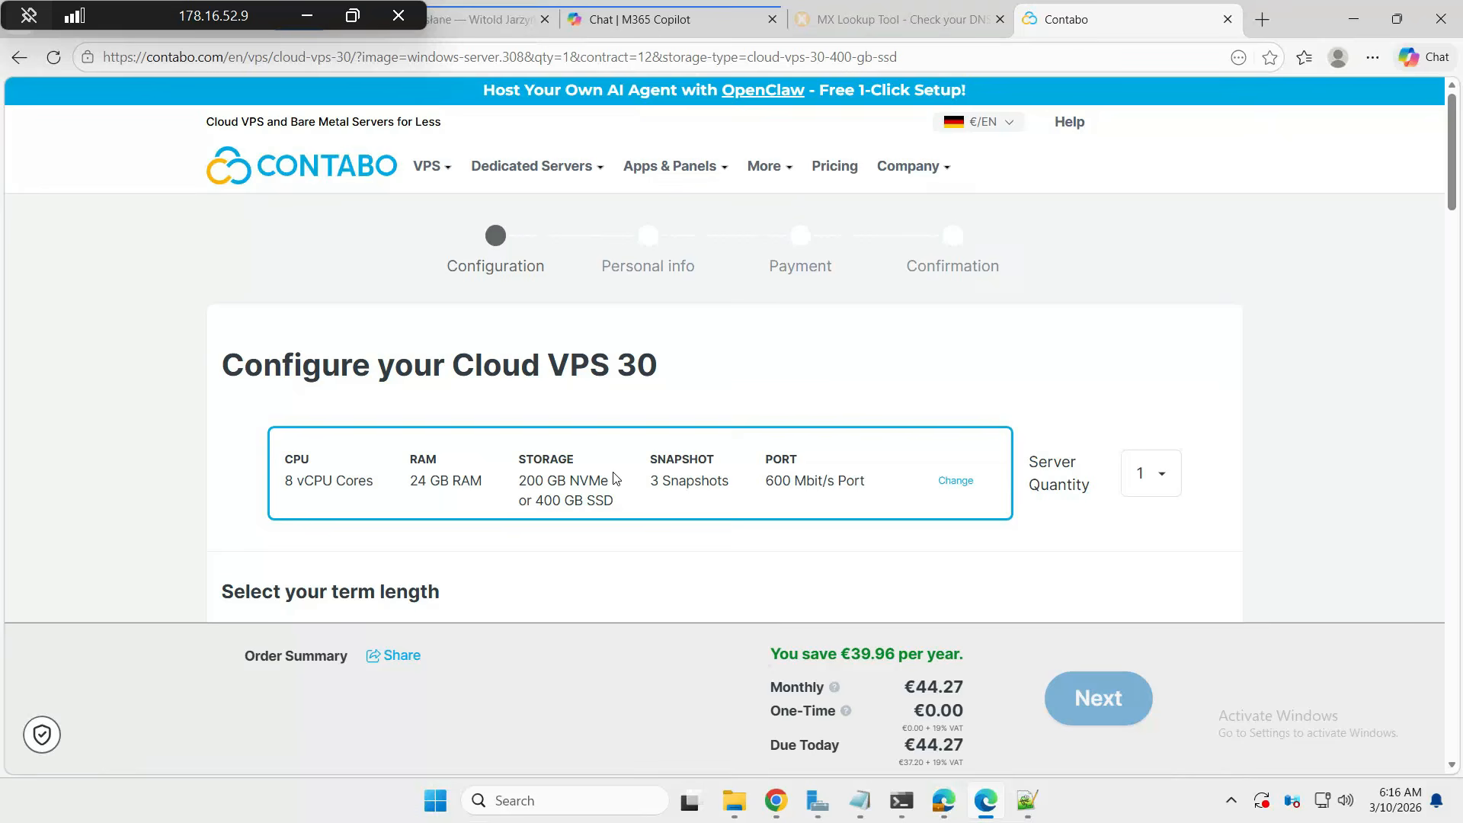
- Change the Cloud VPS 30 term from 12 Months to 1 Month, making the total €47.60
{"action": "scroll", "coordinate": [614, 476], "scroll_direction": "down", "scroll_amount": 5}
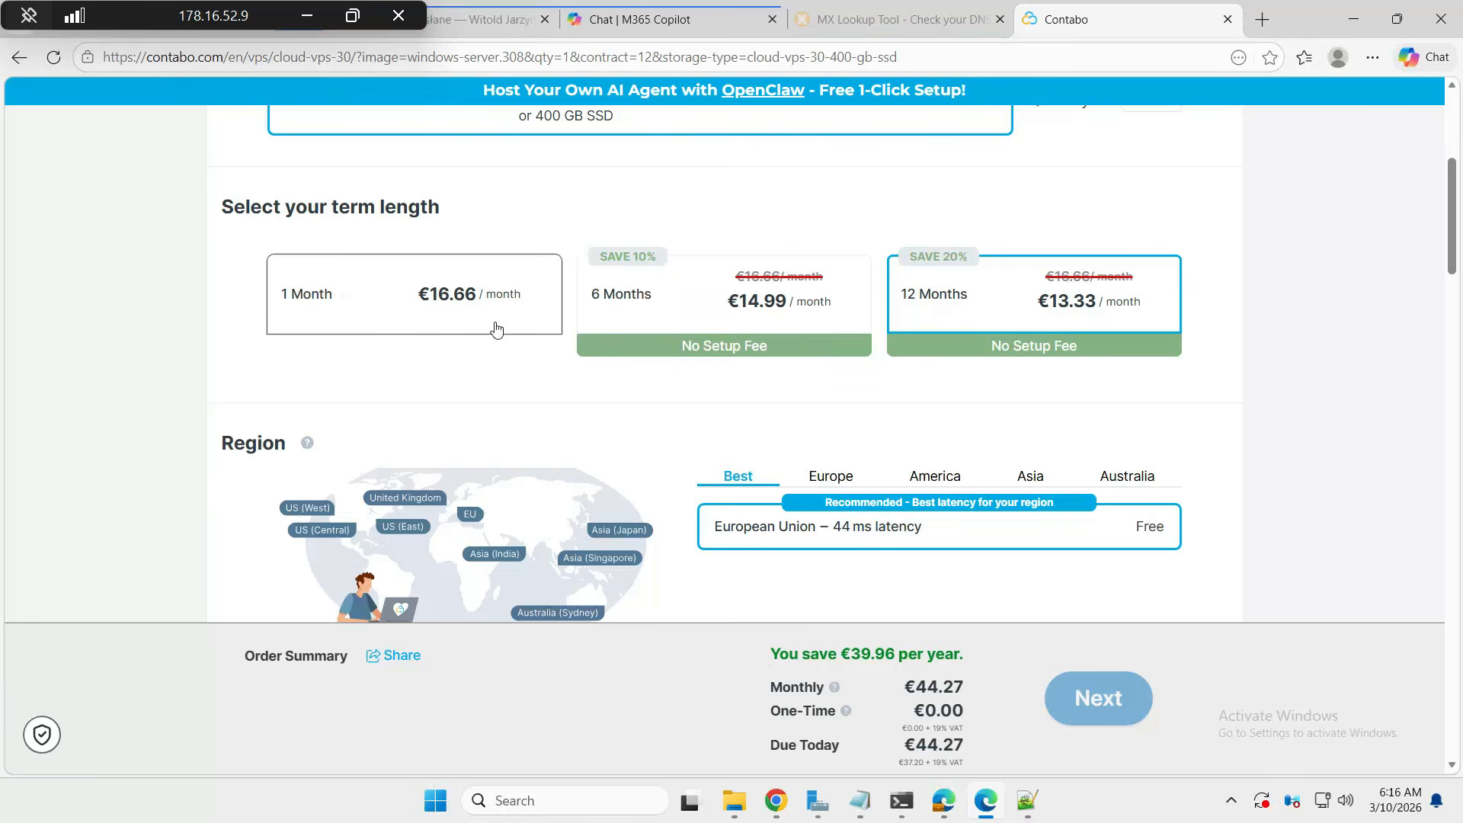
{"action": "scroll", "coordinate": [955, 378], "scroll_direction": "down", "scroll_amount": 10}
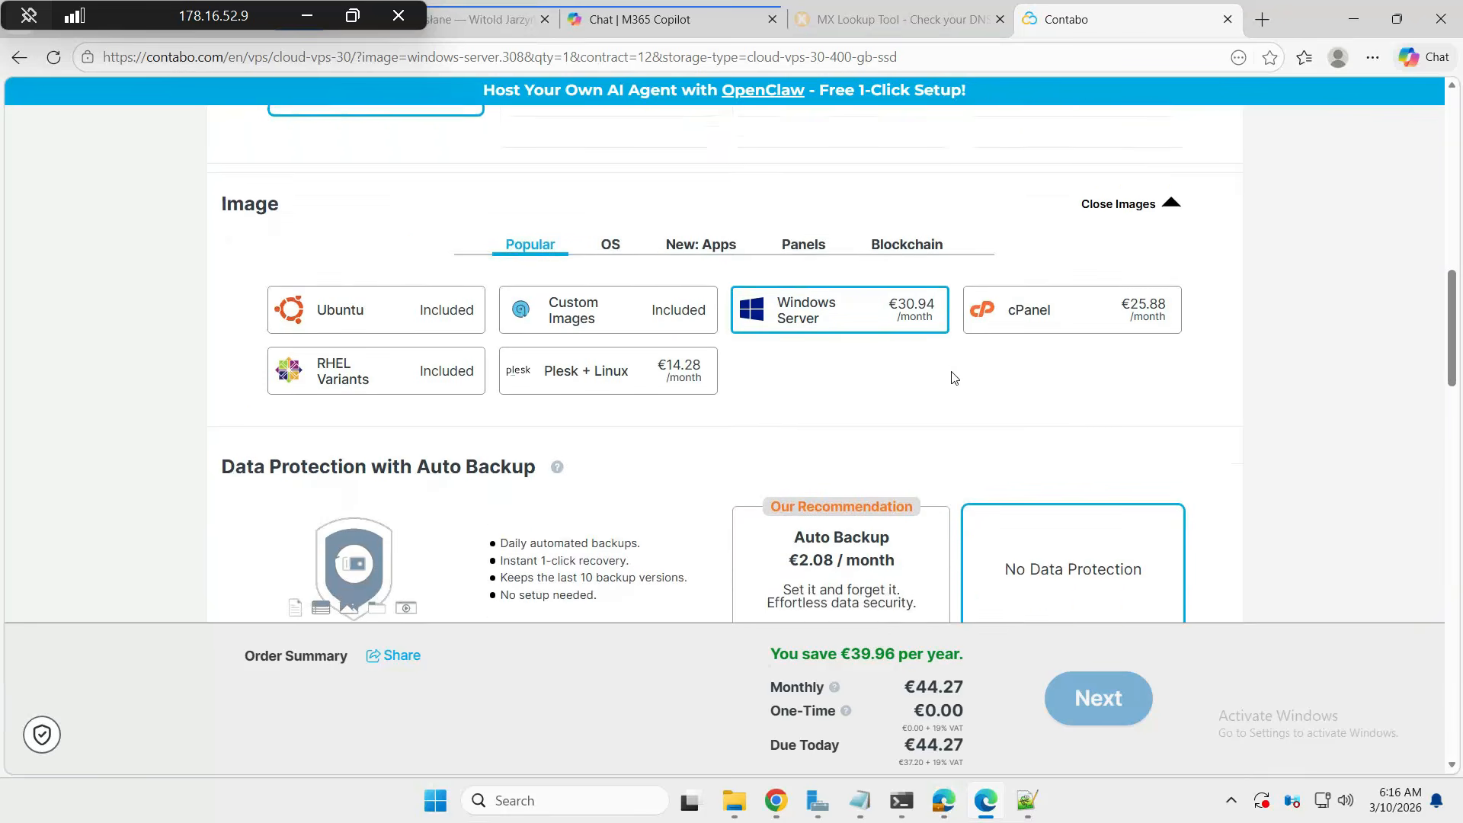
{"action": "scroll", "coordinate": [955, 378], "scroll_direction": "down", "scroll_amount": 1}
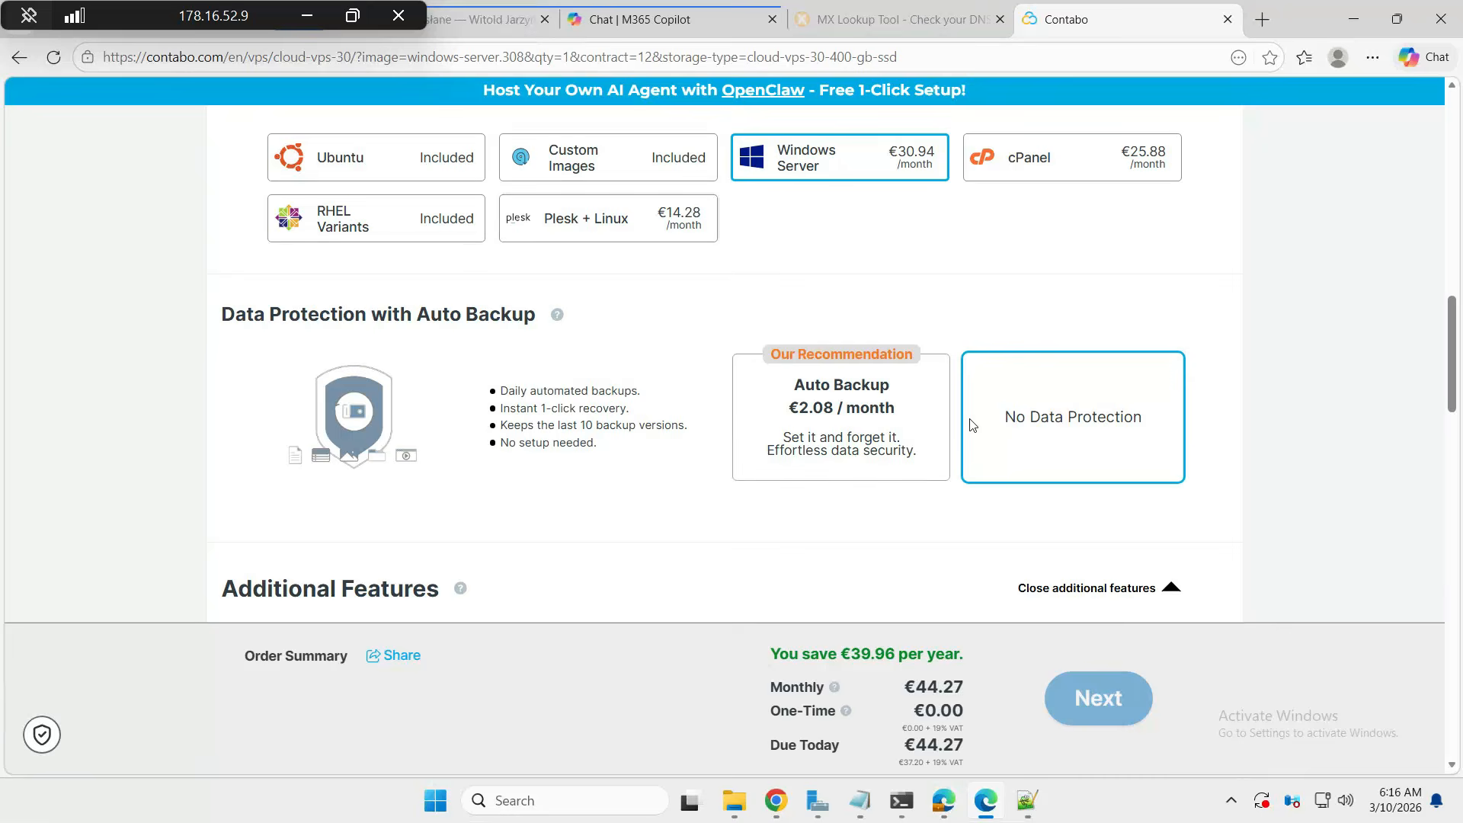
{"action": "scroll", "coordinate": [970, 425], "scroll_direction": "down", "scroll_amount": 16}
{"action": "scroll", "coordinate": [968, 425], "scroll_direction": "up", "scroll_amount": 2}
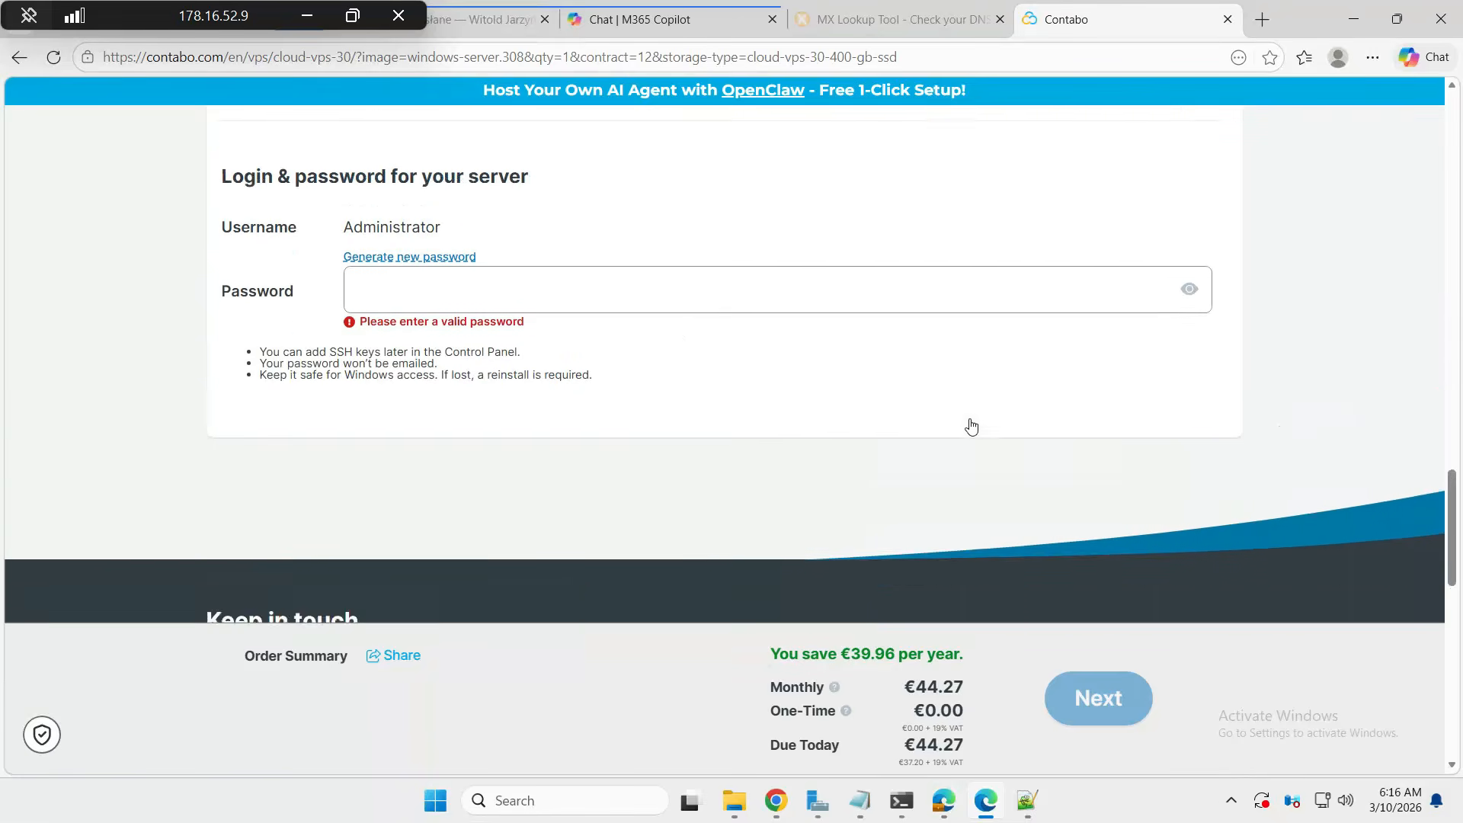
{"action": "scroll", "coordinate": [690, 372], "scroll_direction": "up", "scroll_amount": 15}
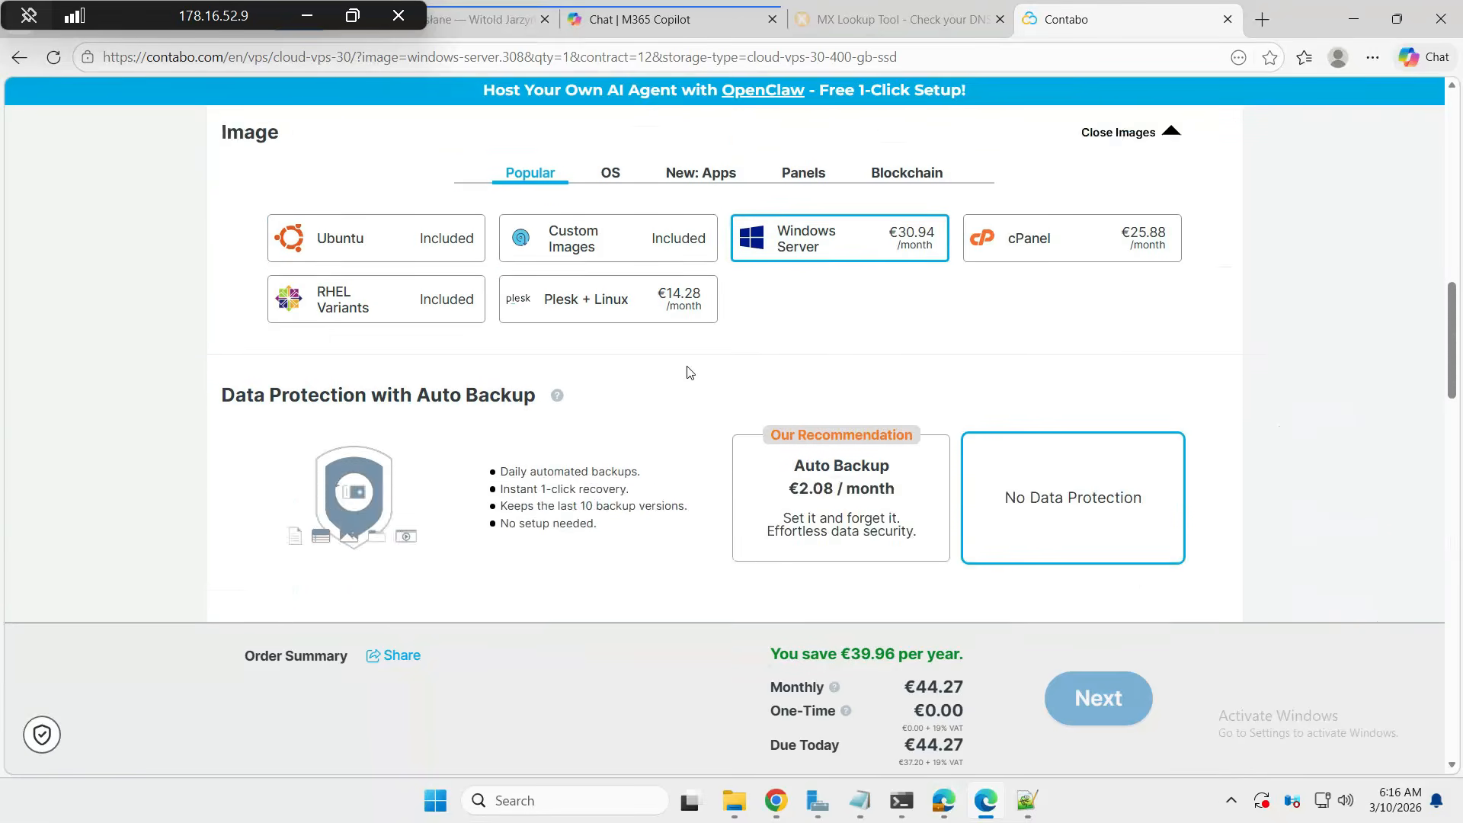
{"action": "scroll", "coordinate": [690, 373], "scroll_direction": "up", "scroll_amount": 4}
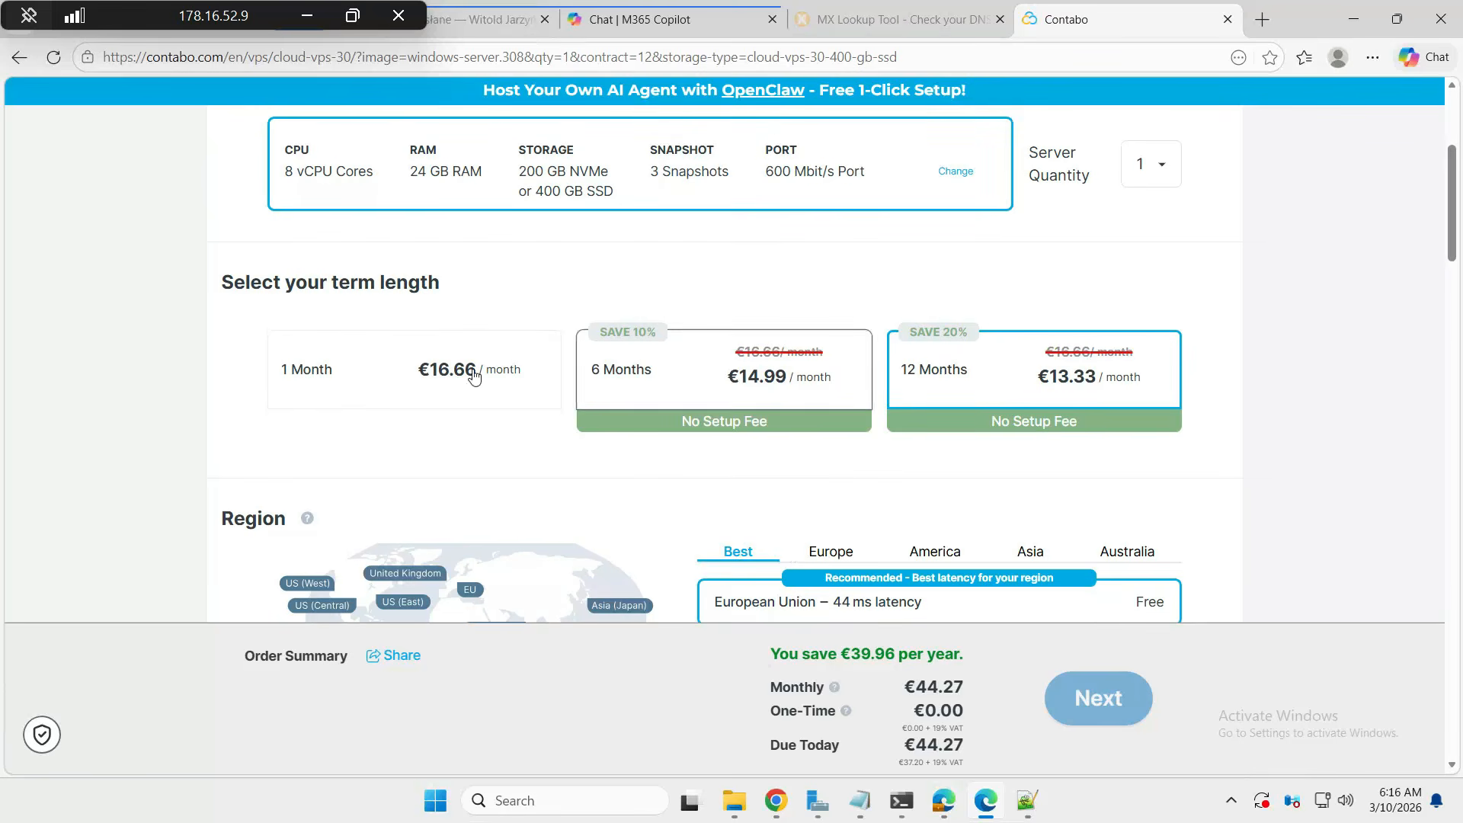
{"action": "left_click", "coordinate": [433, 374]}
{"action": "scroll", "coordinate": [614, 405], "scroll_direction": "down", "scroll_amount": 10}
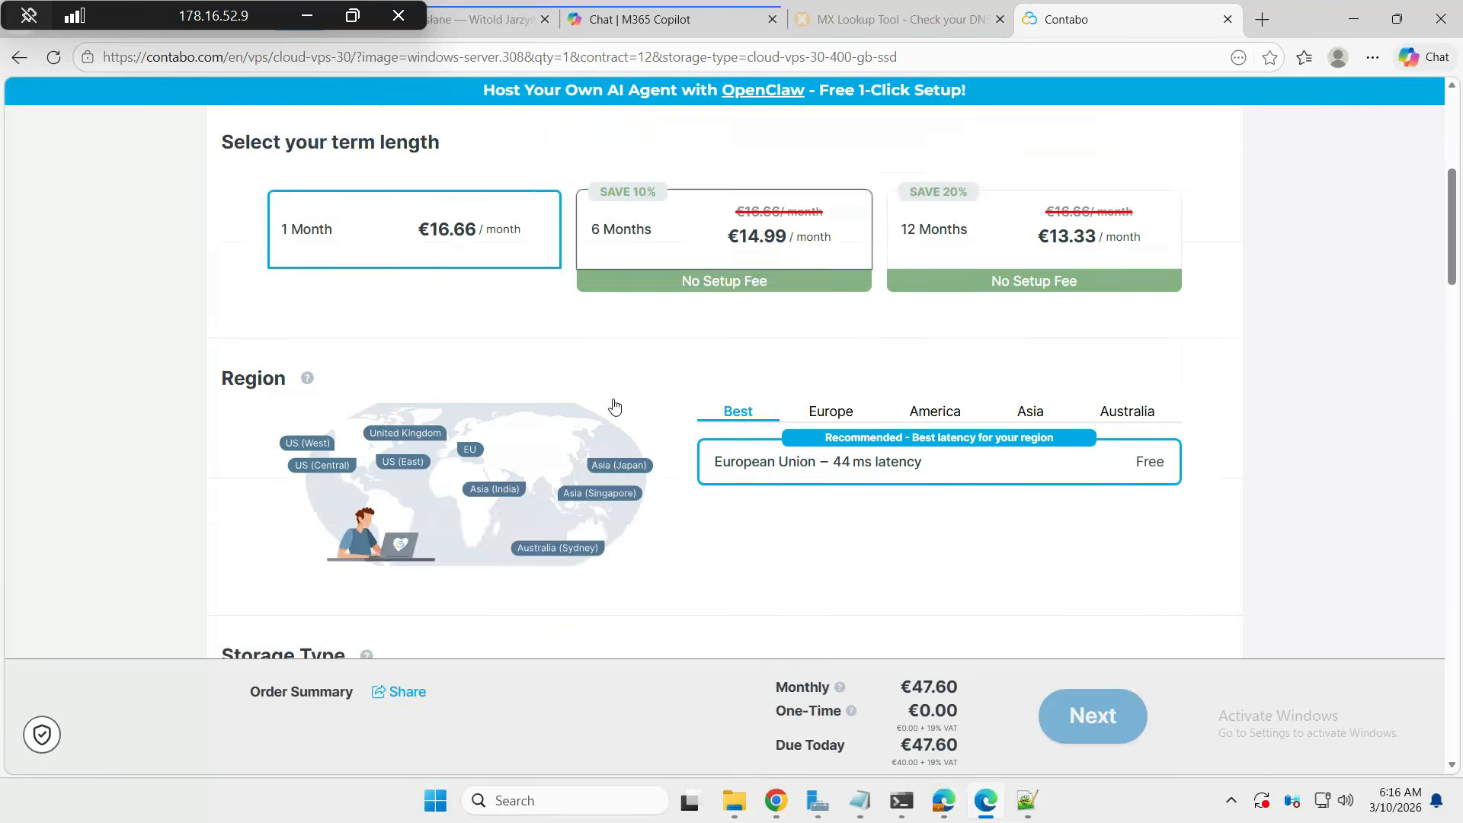
{"action": "scroll", "coordinate": [615, 405], "scroll_direction": "down", "scroll_amount": 4}
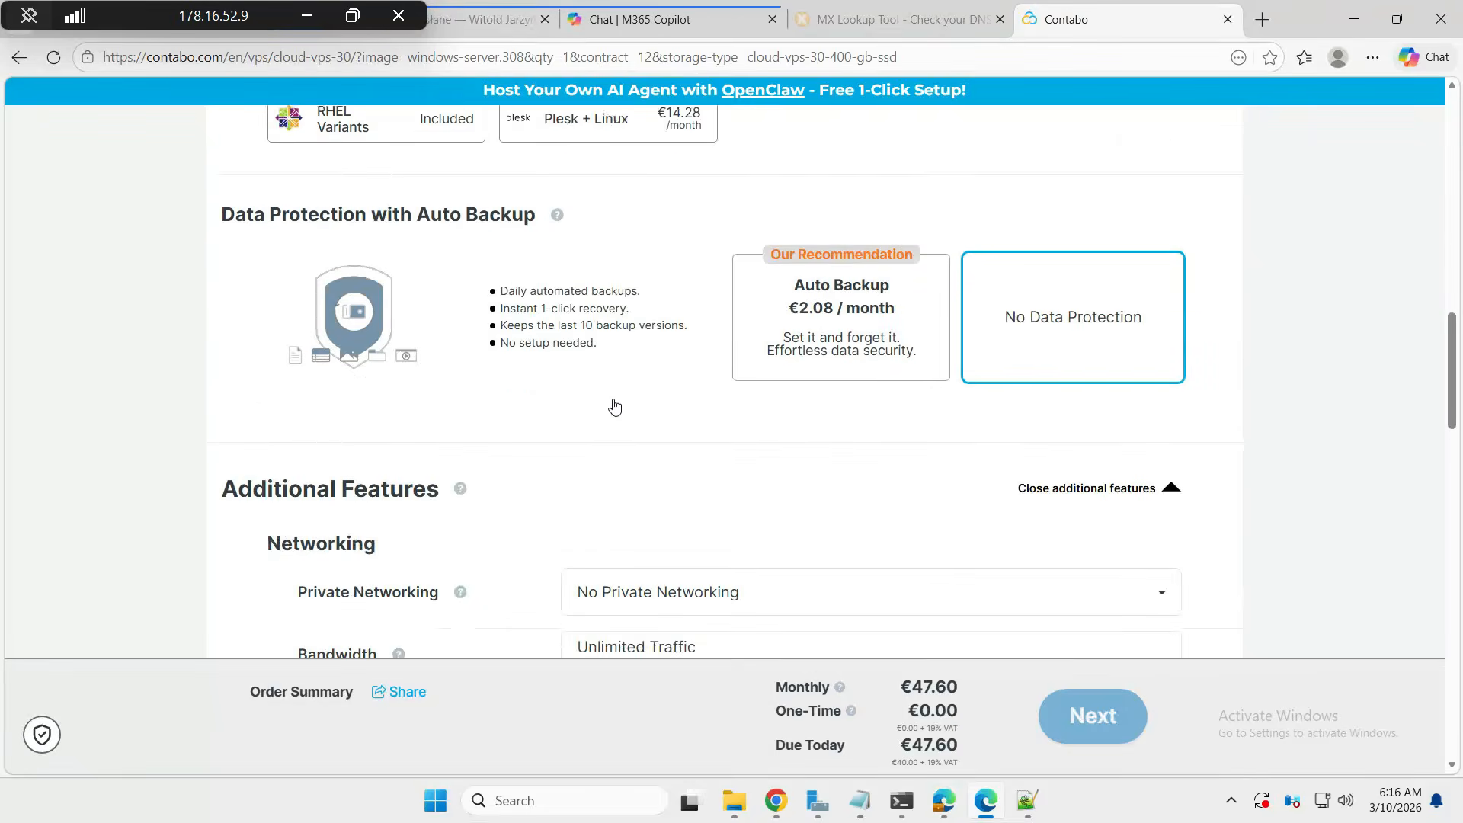
{"action": "scroll", "coordinate": [532, 367], "scroll_direction": "down", "scroll_amount": 3}
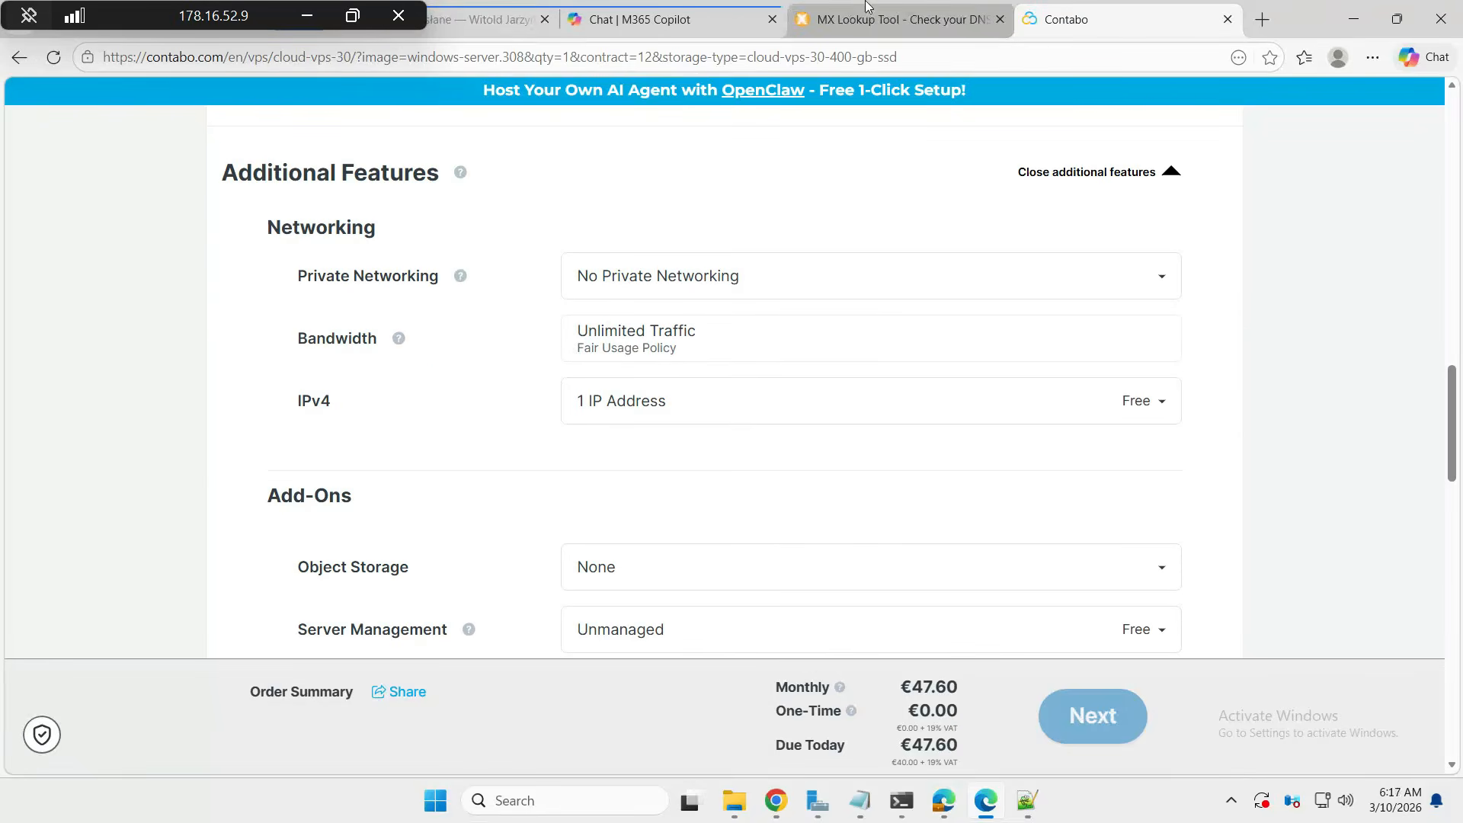
- From the Copilot start page, go to the Microsoft 365 admin center and launch Exchange
{"action": "left_click", "coordinate": [615, 22]}
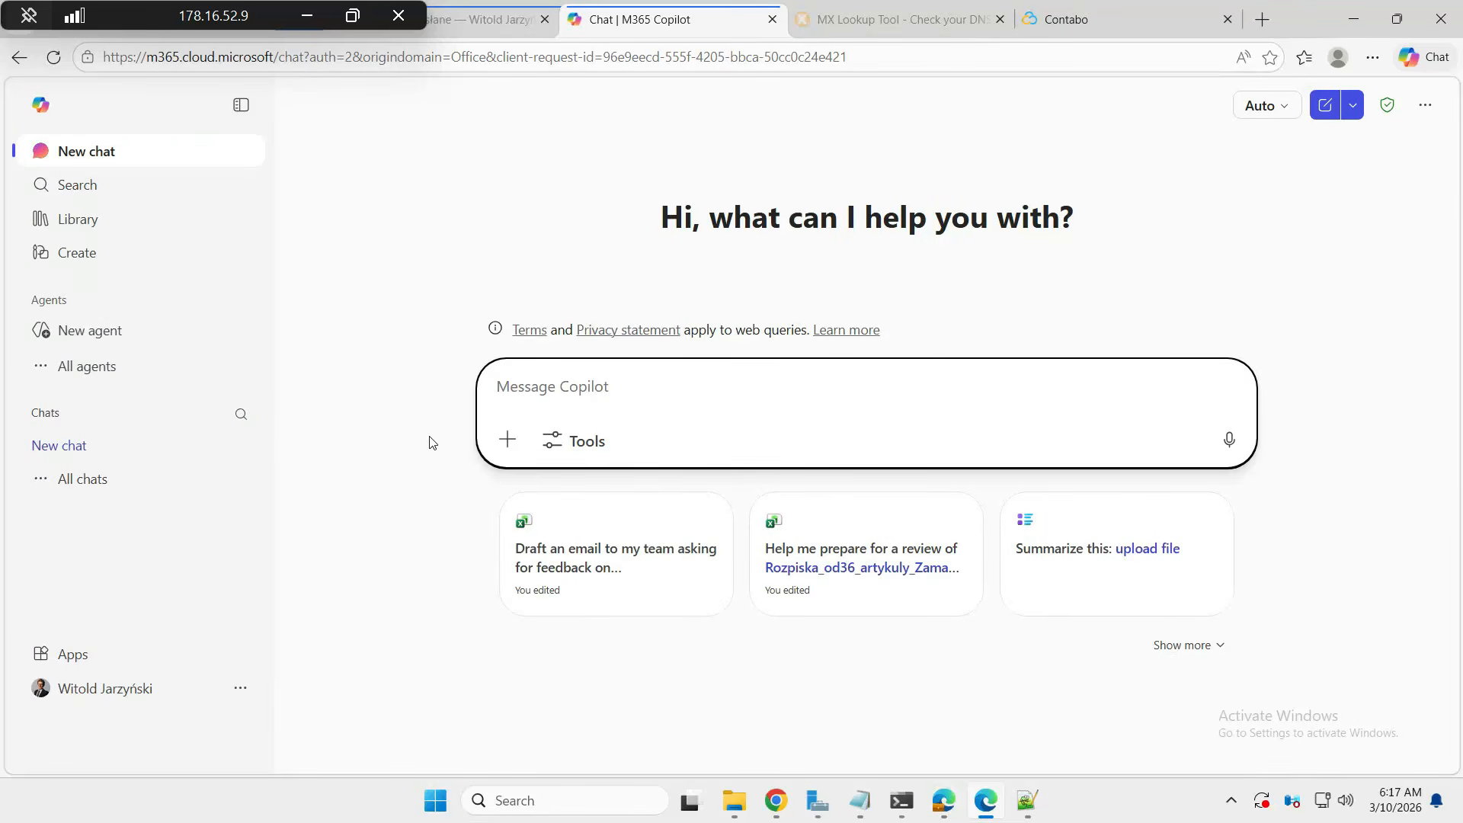
{"action": "left_click", "coordinate": [103, 649]}
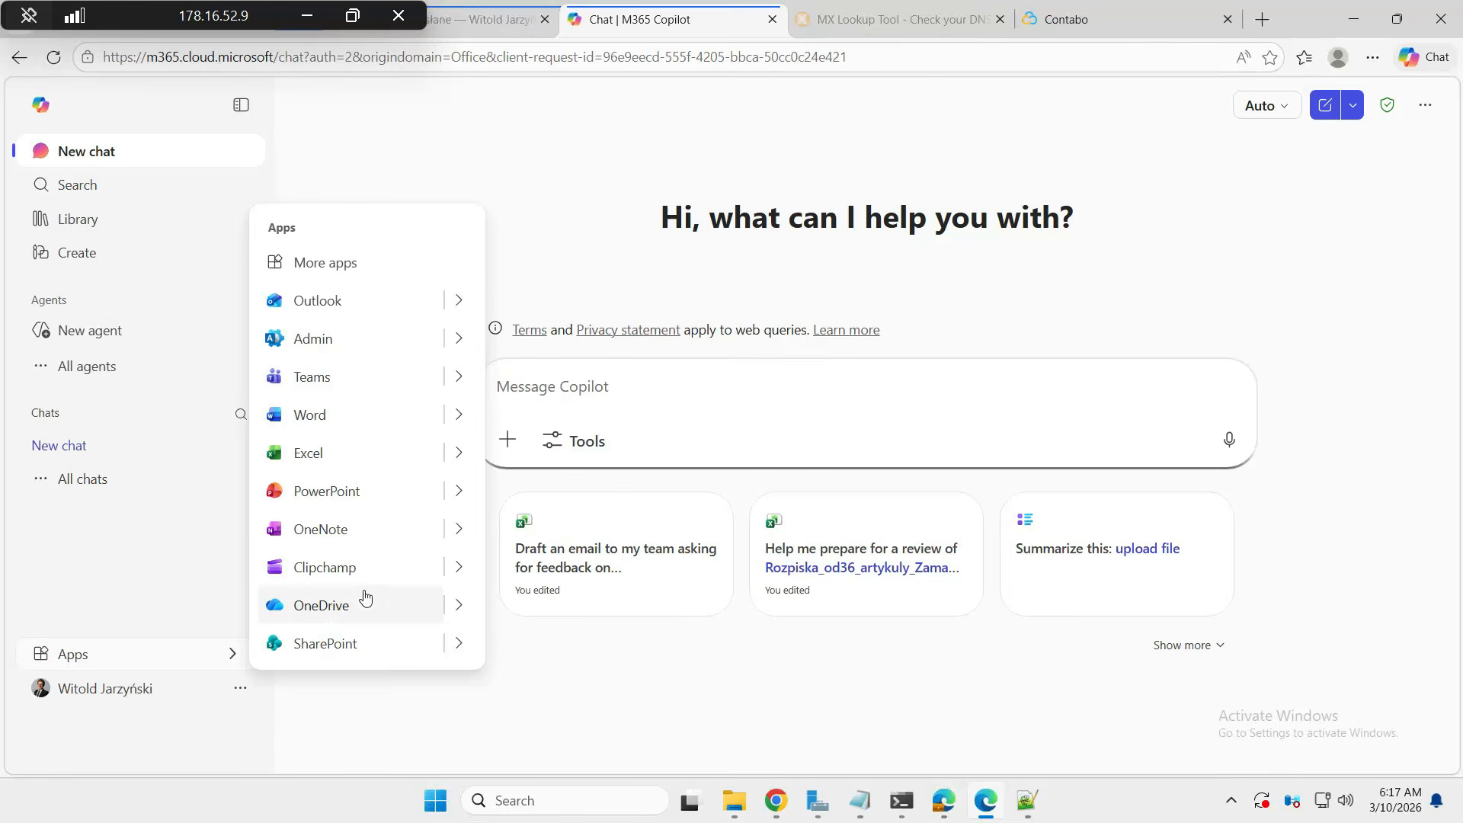
{"action": "left_click", "coordinate": [342, 337]}
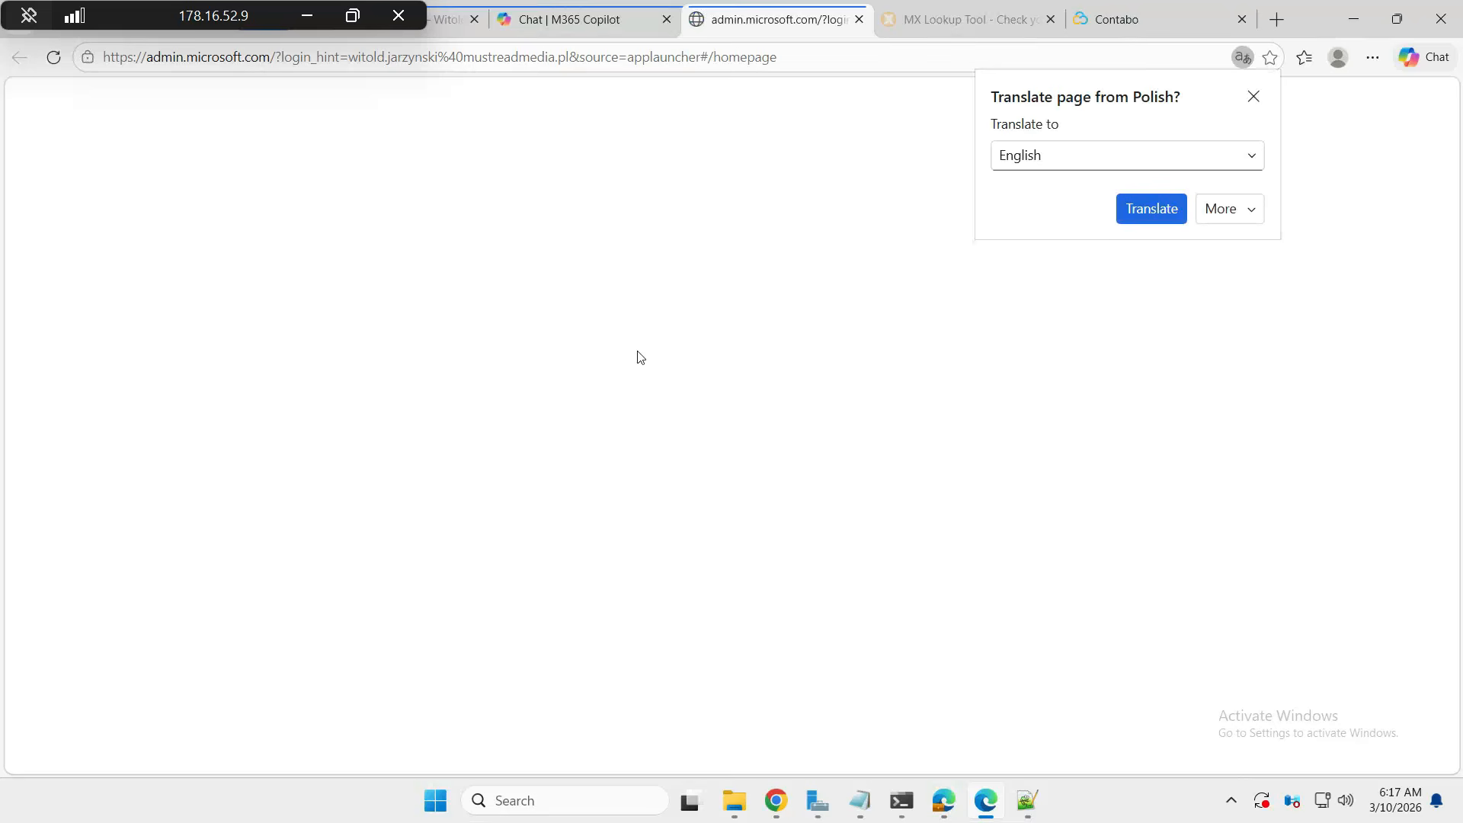
{"action": "left_click", "coordinate": [1141, 209]}
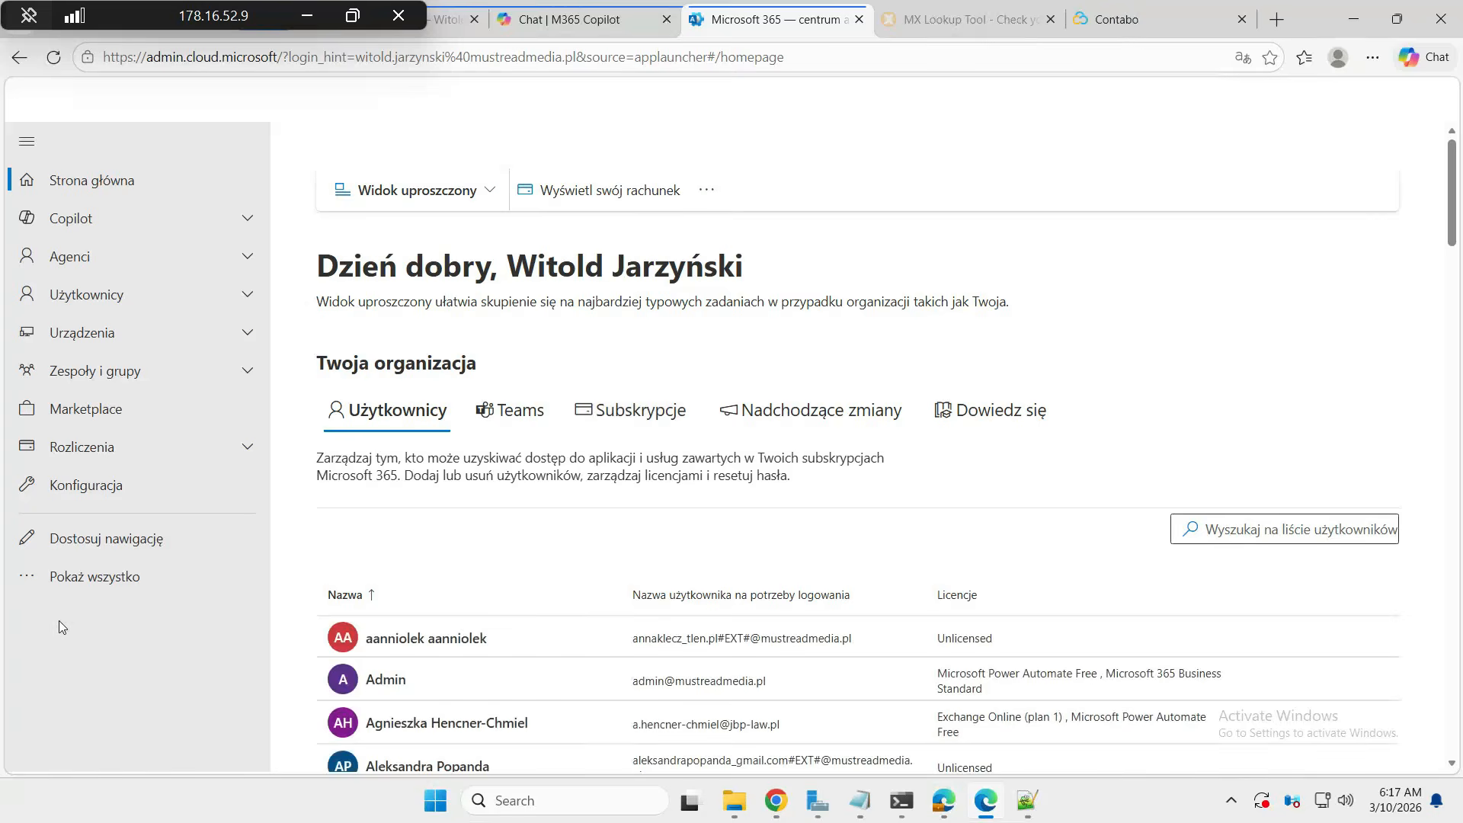
{"action": "left_click", "coordinate": [99, 577]}
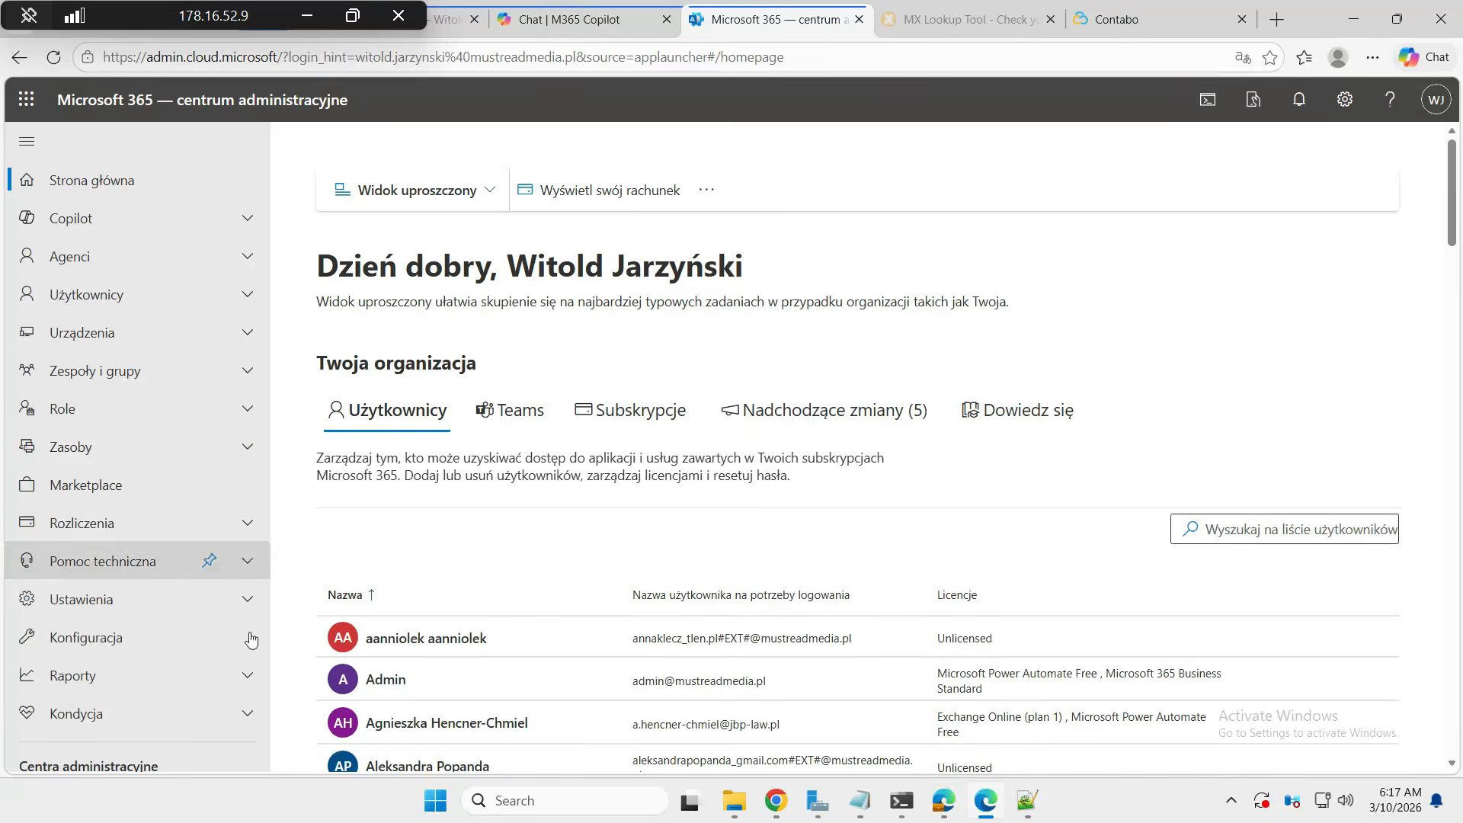
{"action": "scroll", "coordinate": [134, 655], "scroll_direction": "down", "scroll_amount": 6}
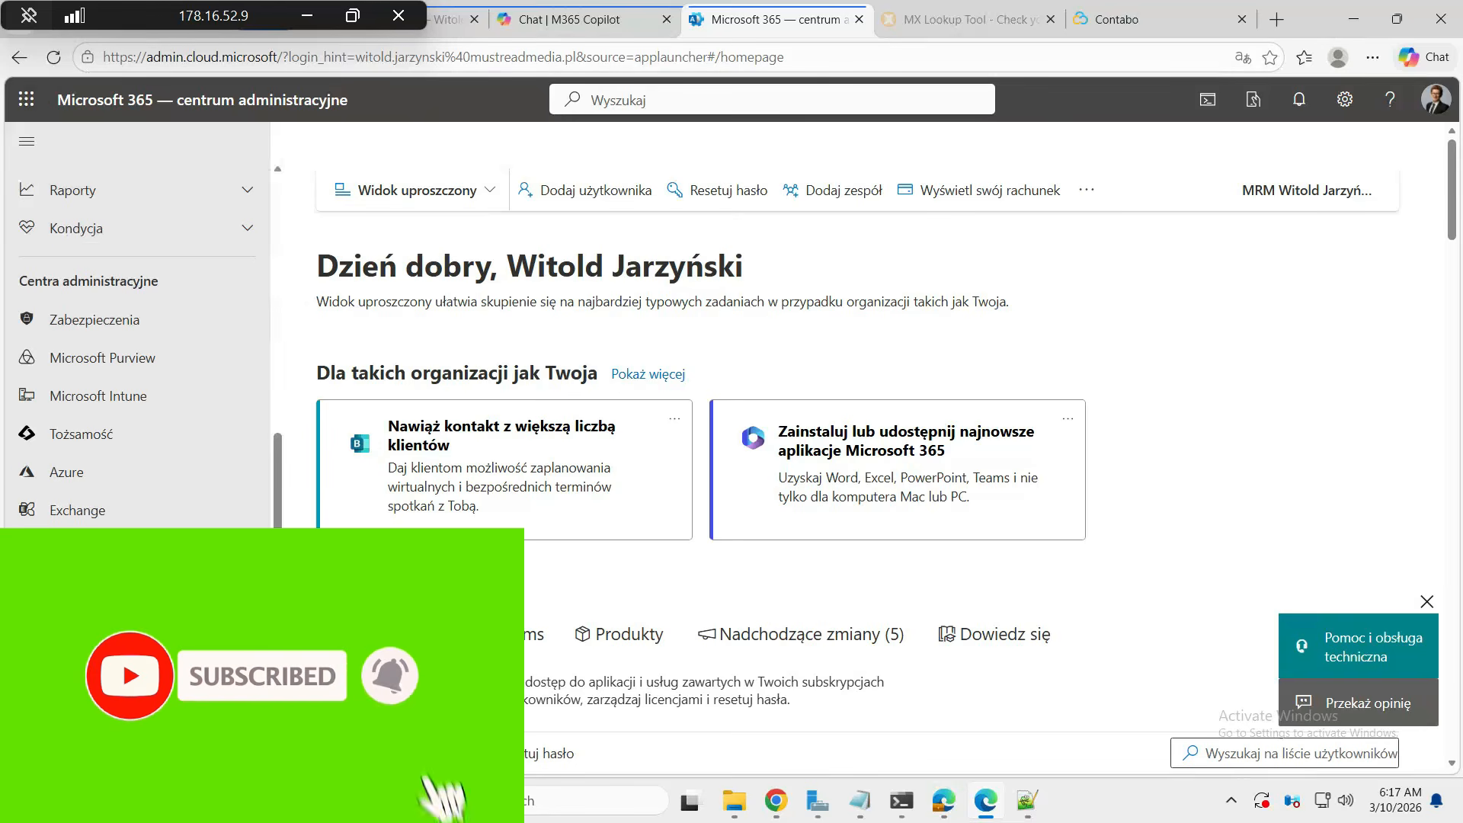
{"action": "left_click", "coordinate": [80, 509]}
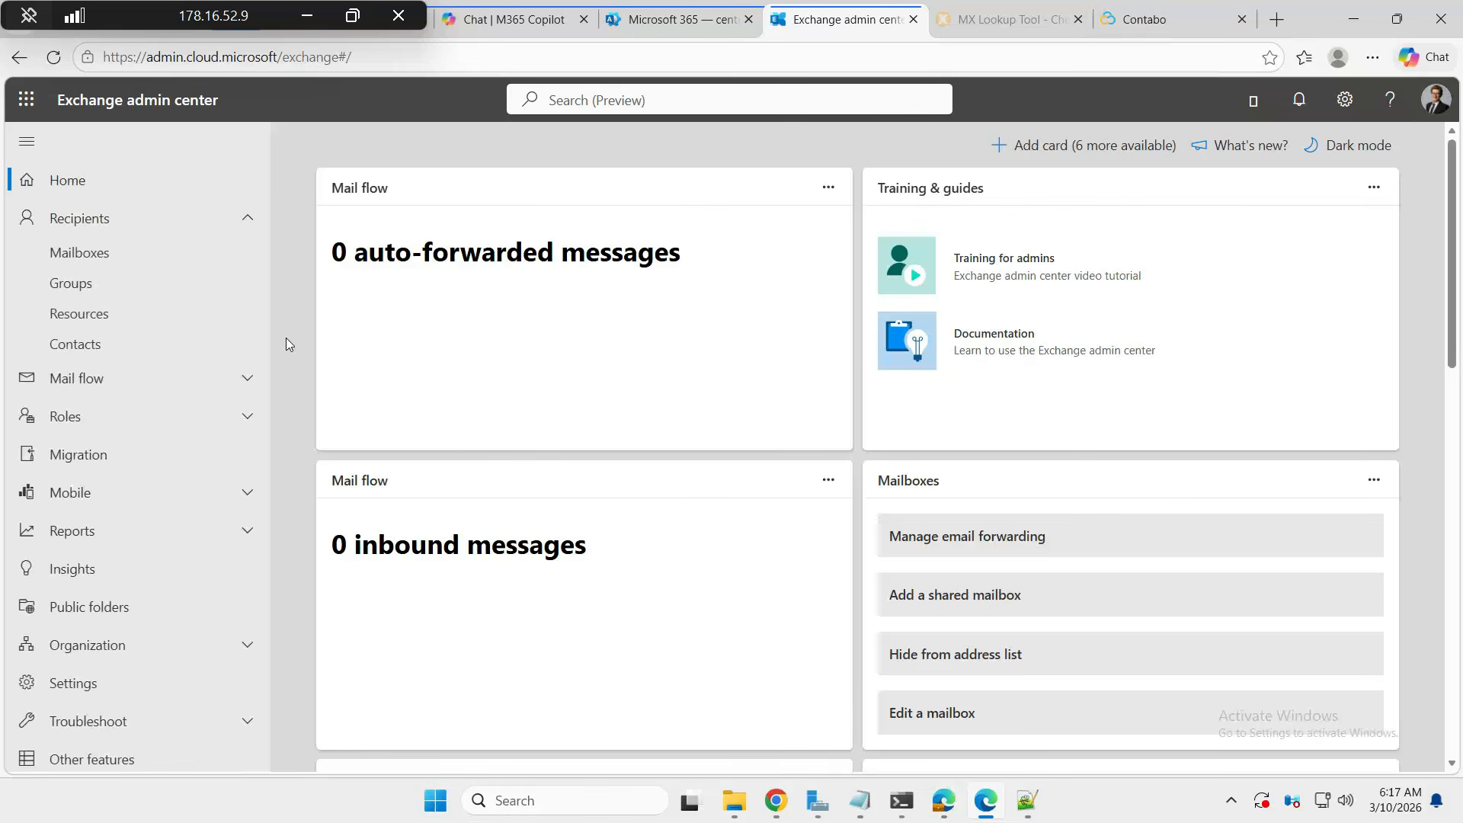
- Under Mail flow > Connectors, add a connector from your organization's email server to Office 365
{"action": "left_click", "coordinate": [139, 386]}
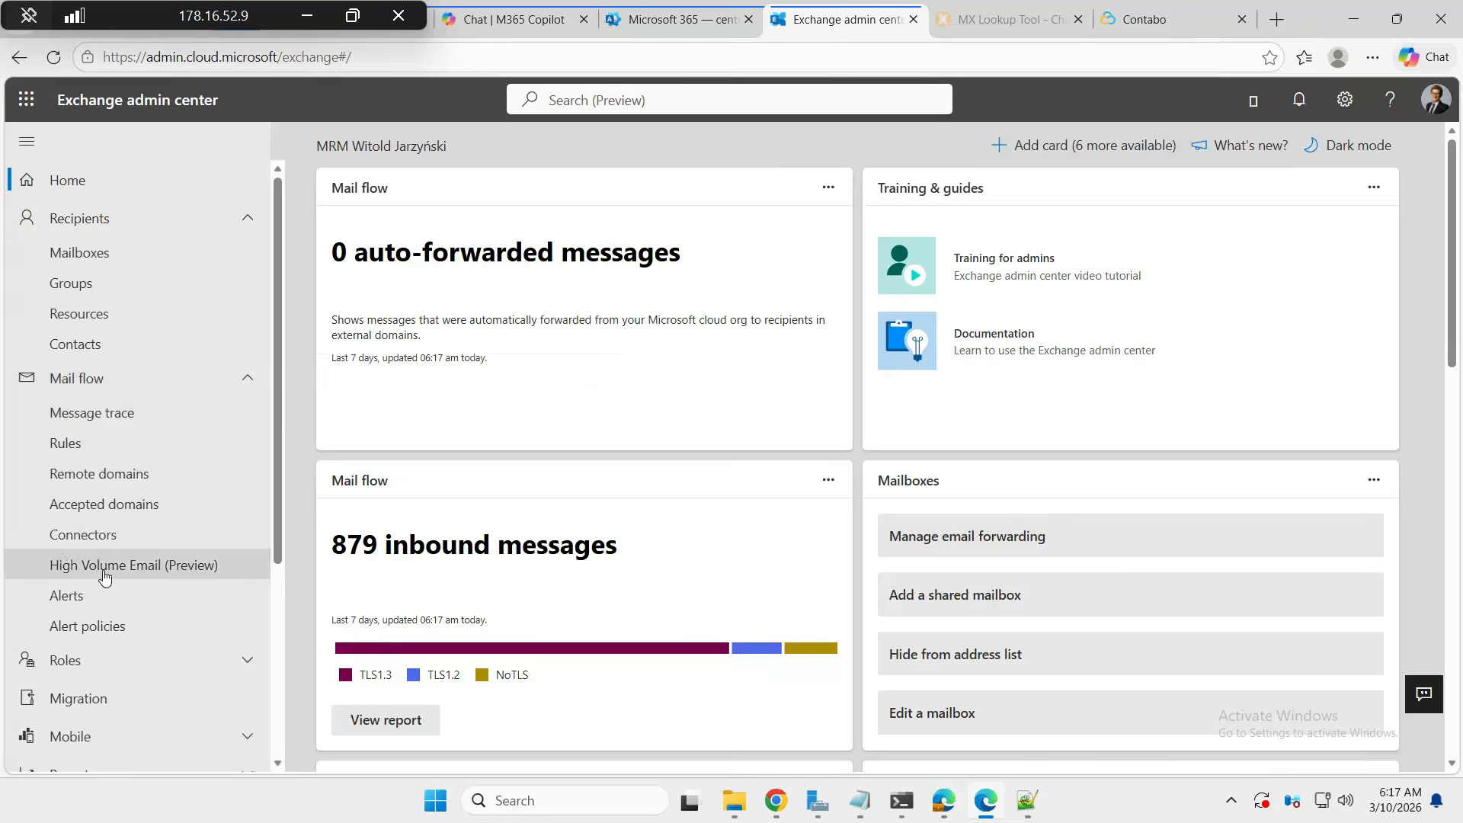
{"action": "left_click", "coordinate": [121, 531]}
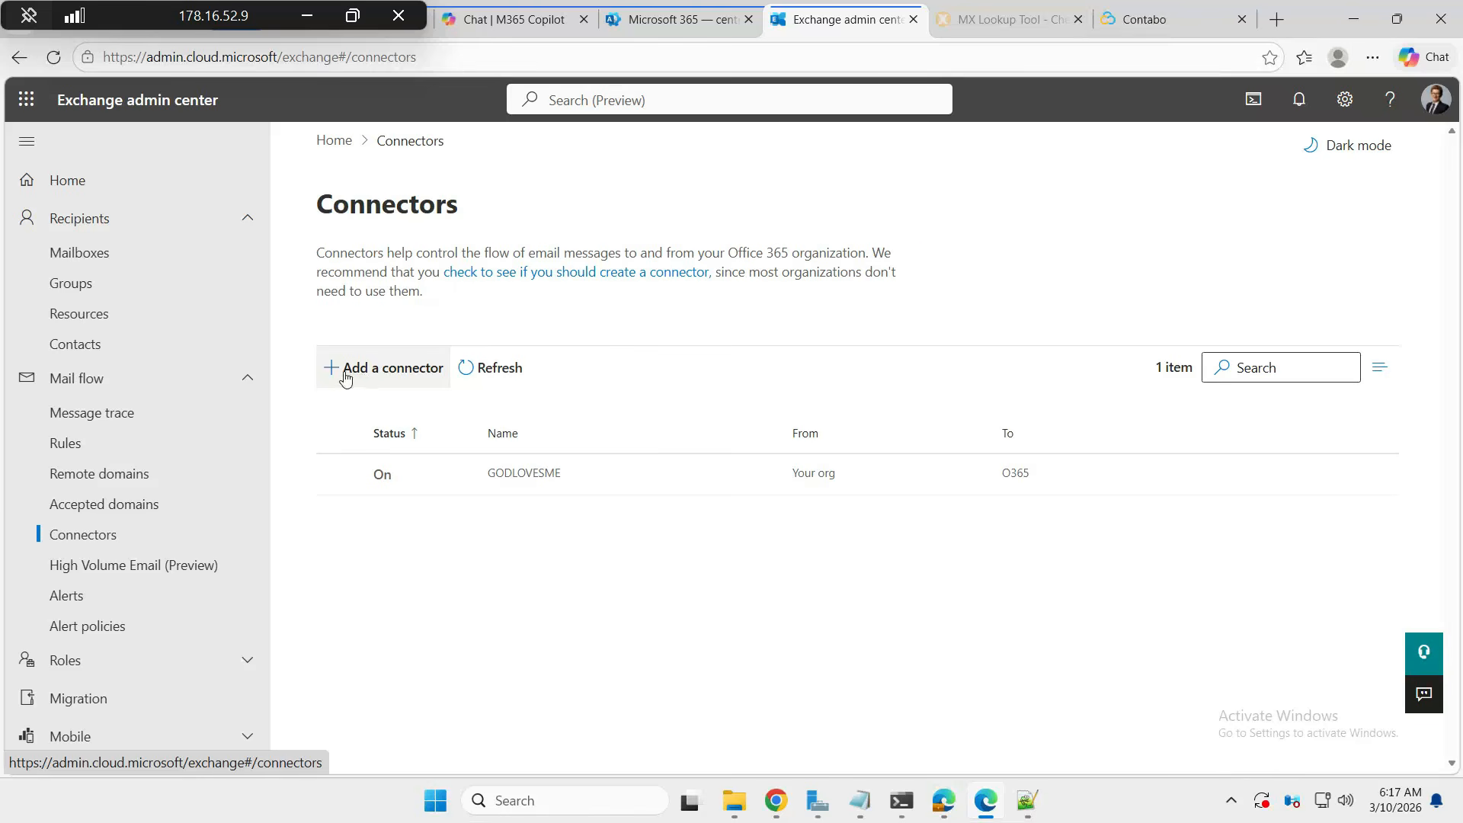
{"action": "left_click", "coordinate": [360, 376]}
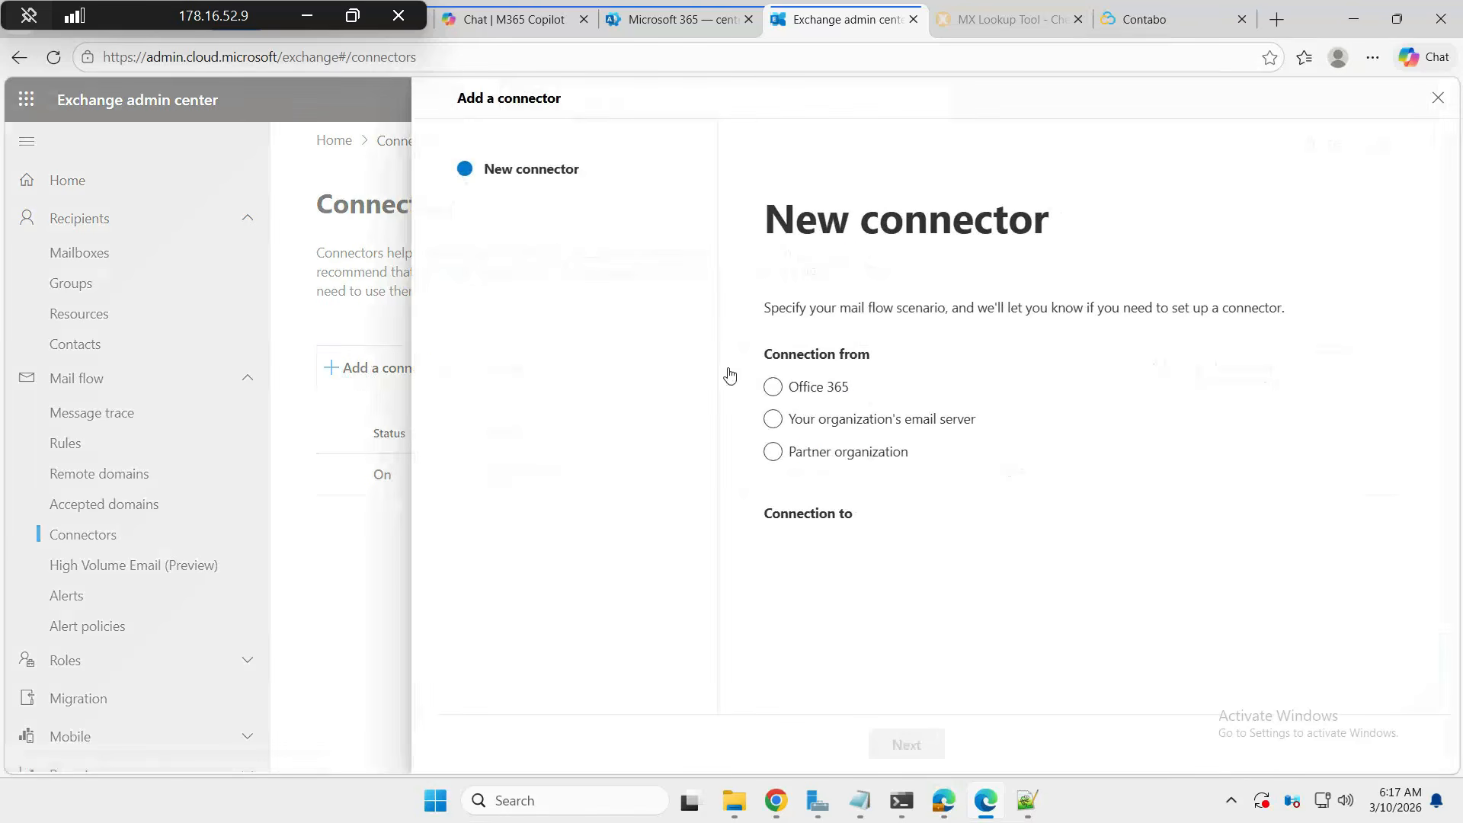
{"action": "left_click", "coordinate": [773, 422]}
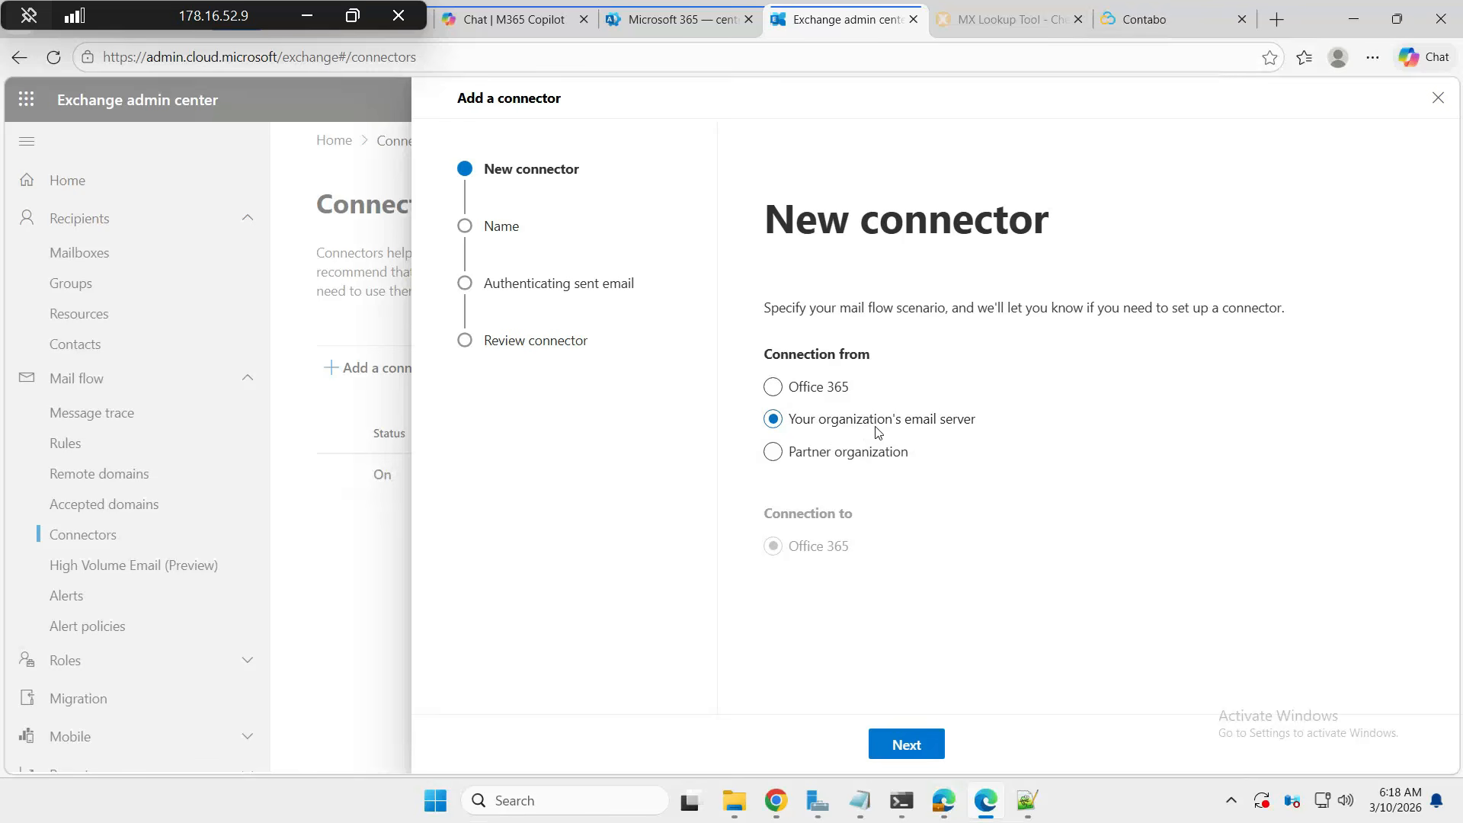
{"action": "mouse_move", "coordinate": [888, 760]}
{"action": "left_click", "coordinate": [899, 738]}
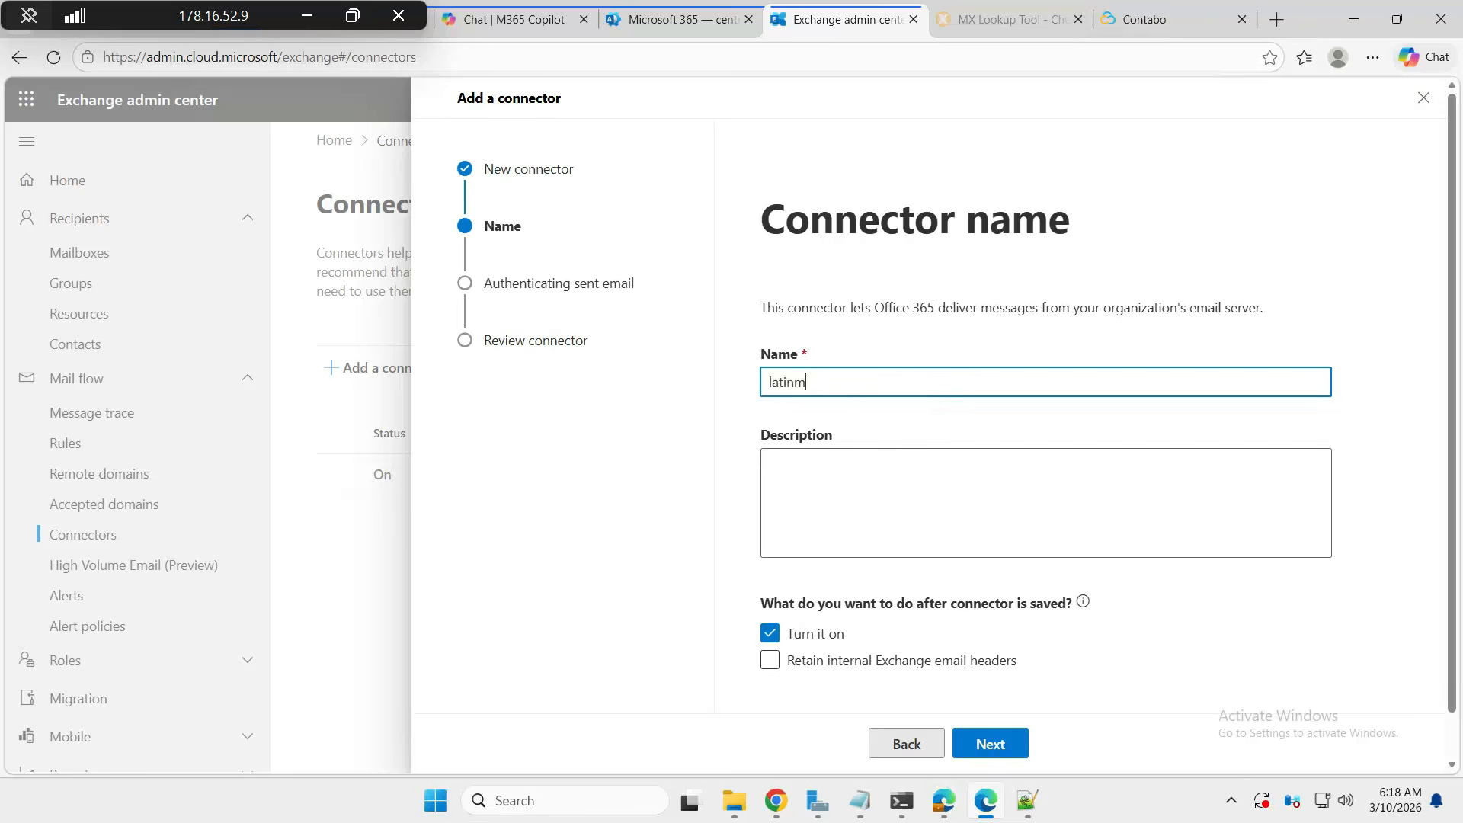
- Choose to identify the sending server by IP address, checking the VPS IP in Contabo
{"action": "left_click", "coordinate": [974, 752]}
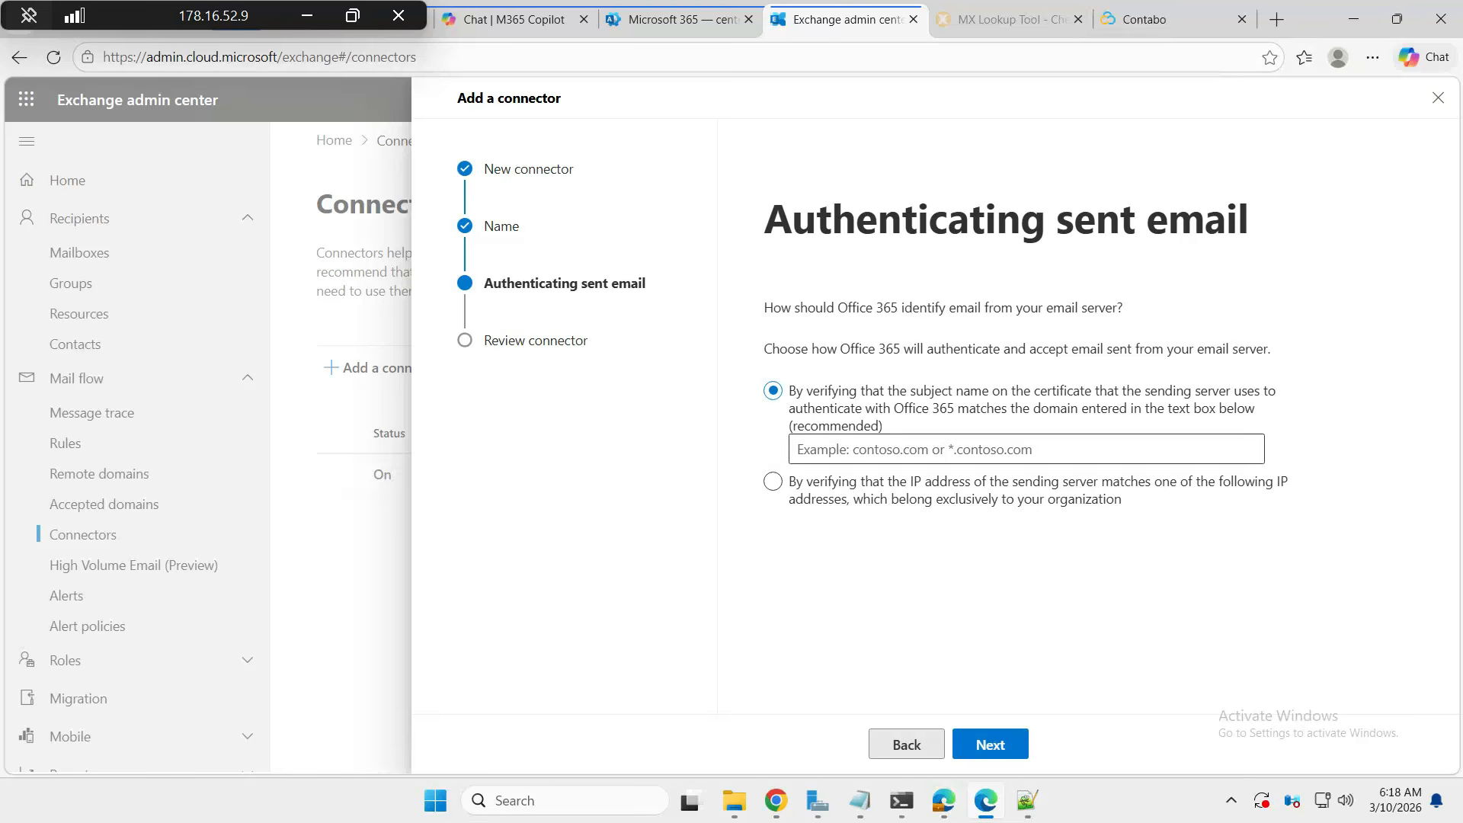
{"action": "left_click", "coordinate": [773, 482]}
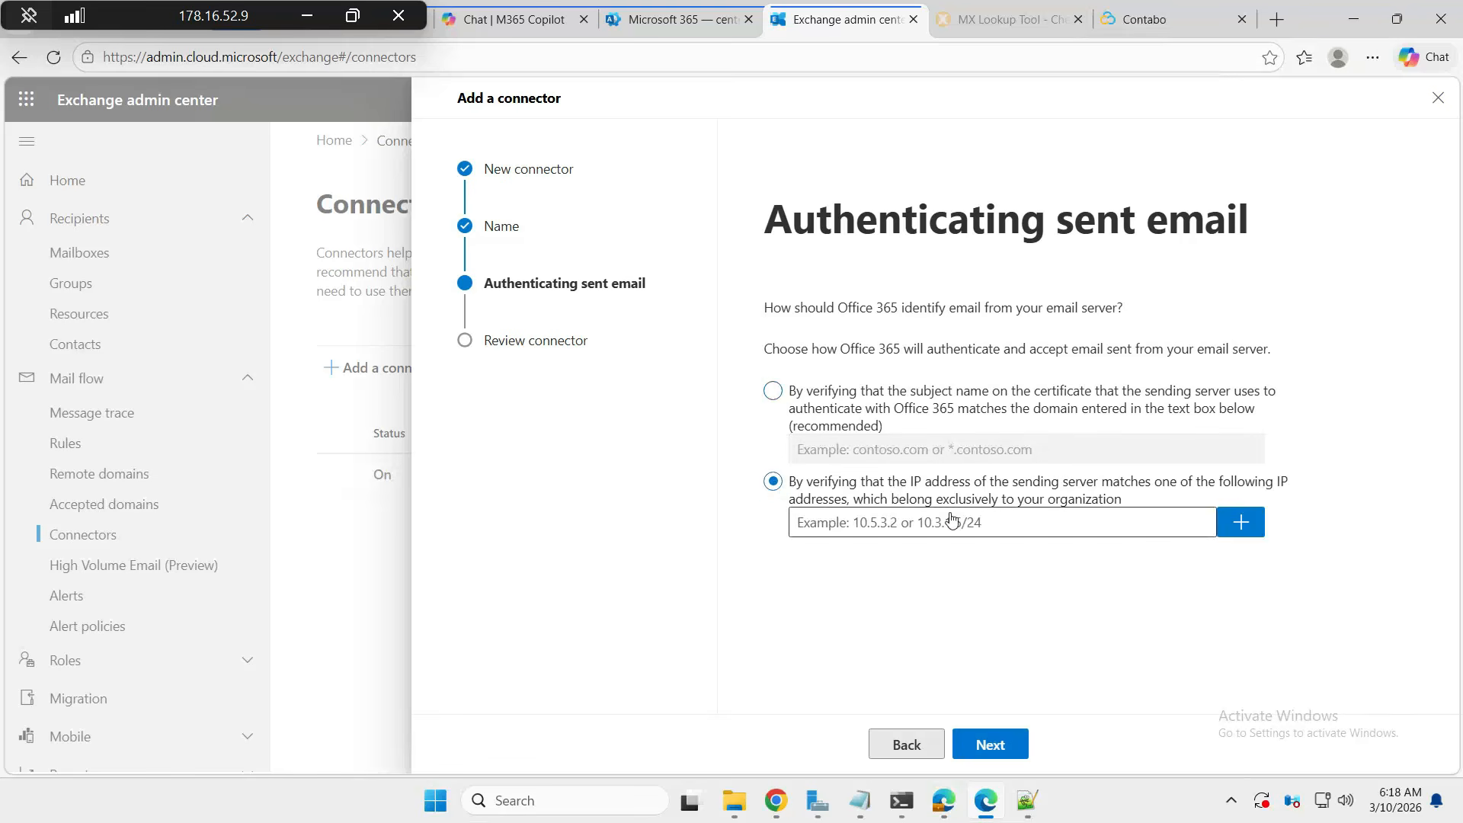
{"action": "left_click", "coordinate": [899, 524]}
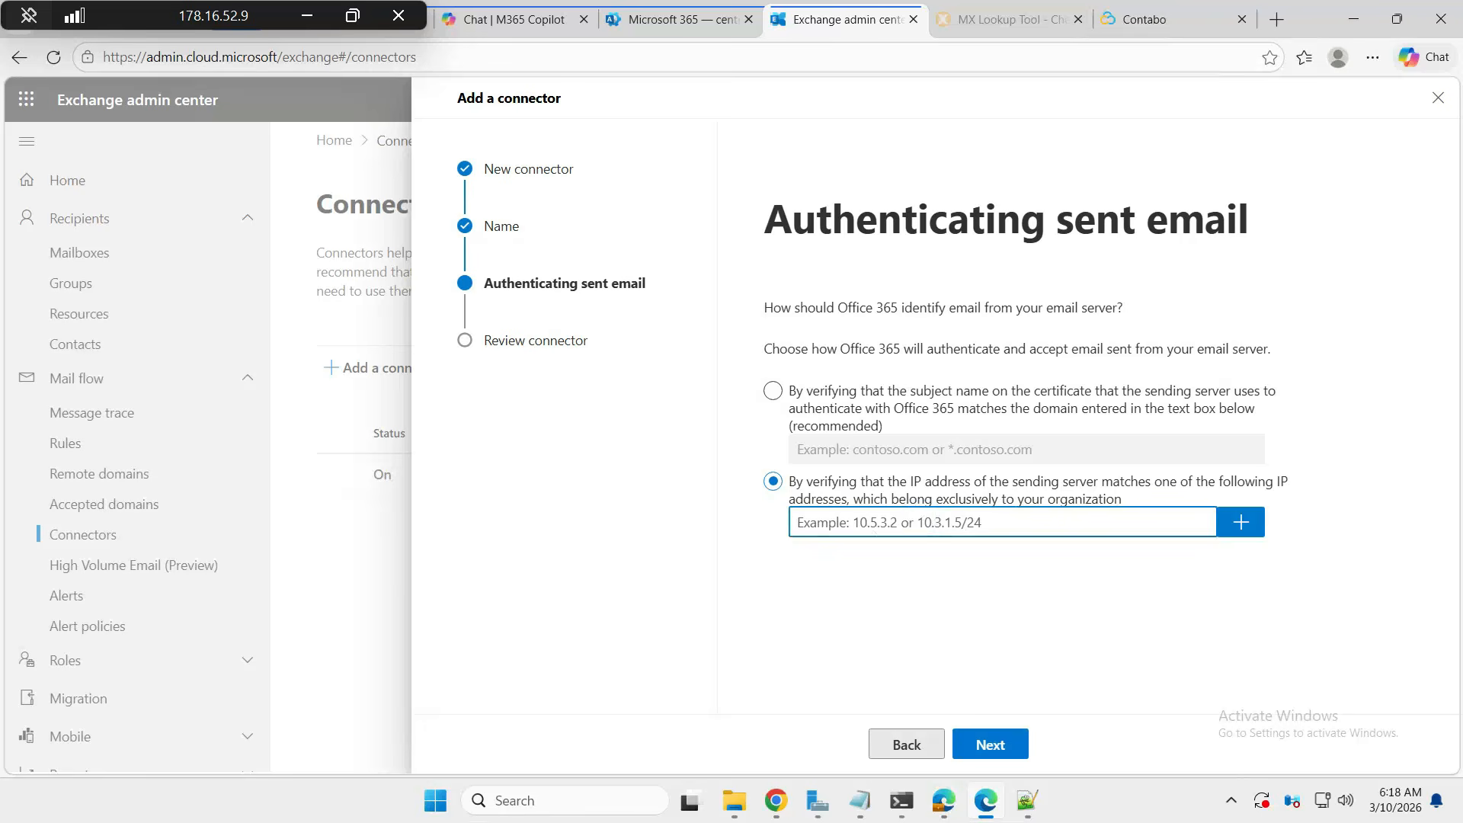
{"action": "left_click", "coordinate": [1162, 19]}
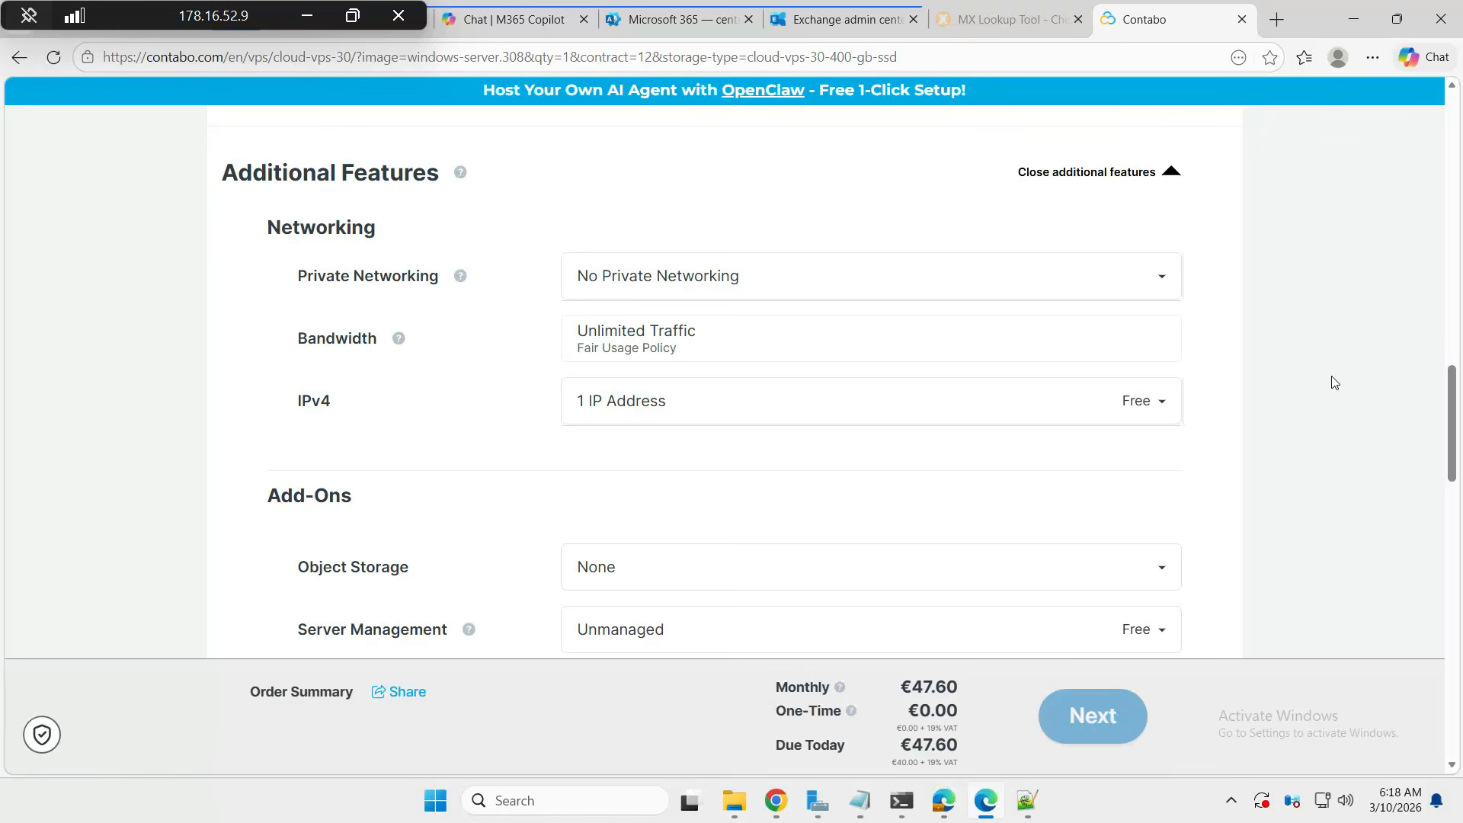
{"action": "left_click", "coordinate": [857, 20]}
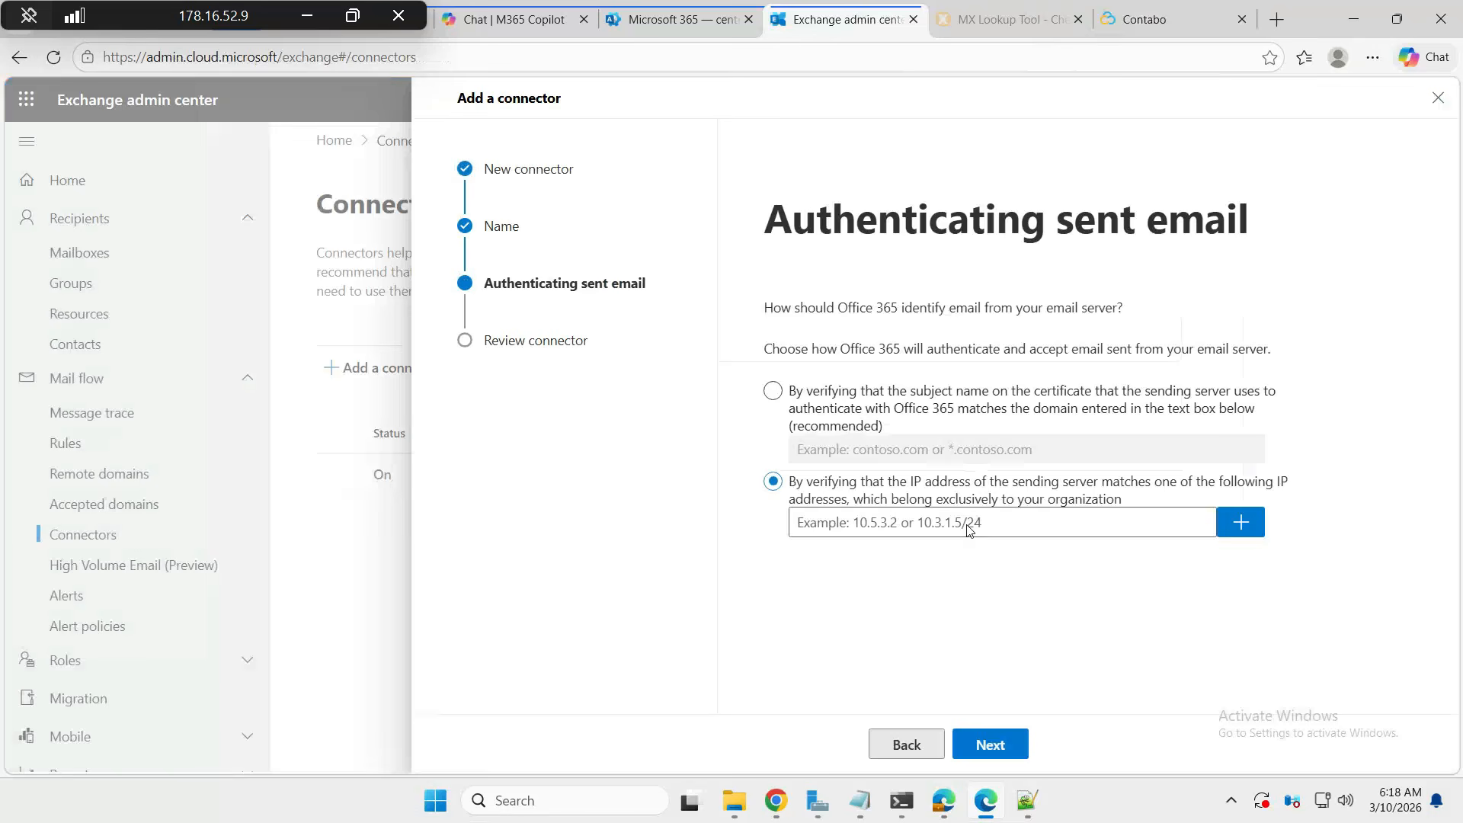
- Add 202.112.34.65 to the connector's allowed IP list and continue to review
{"action": "left_click", "coordinate": [895, 524]}
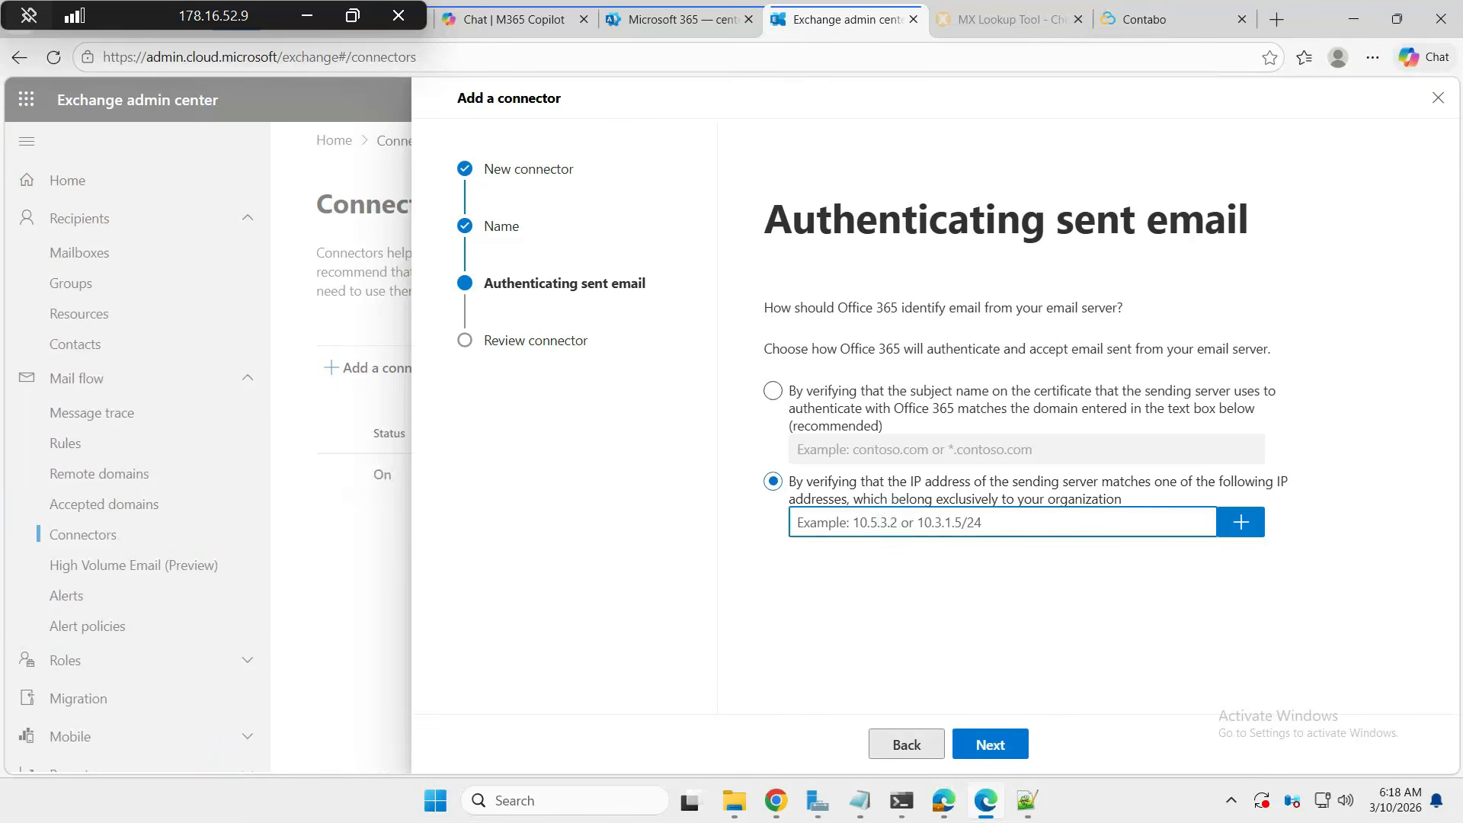
{"action": "type", "text": "202.112."}
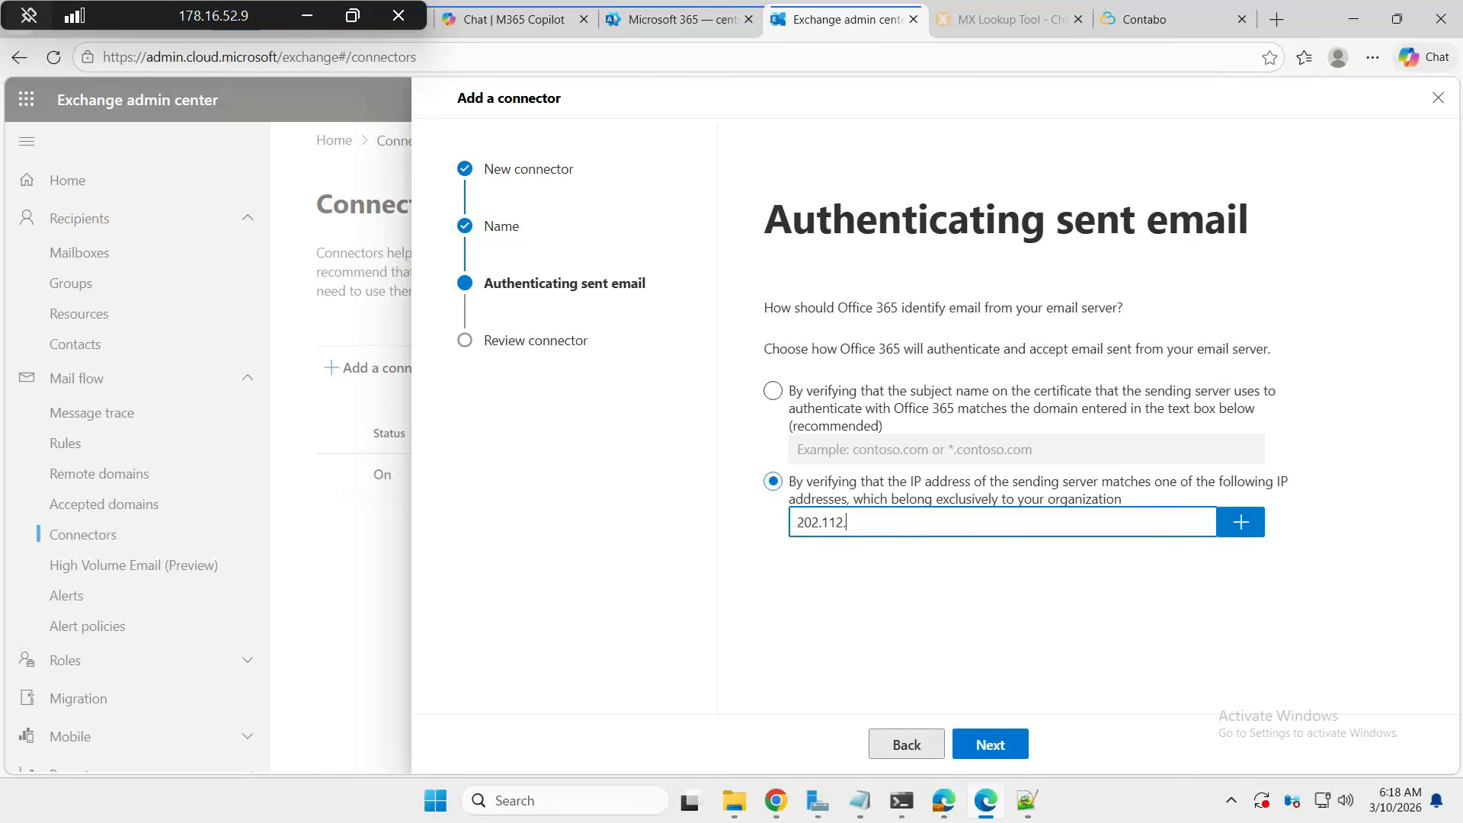
{"action": "type", "text": "34.65"}
{"action": "left_click_drag", "start_coordinate": [889, 523], "coordinate": [789, 528]}
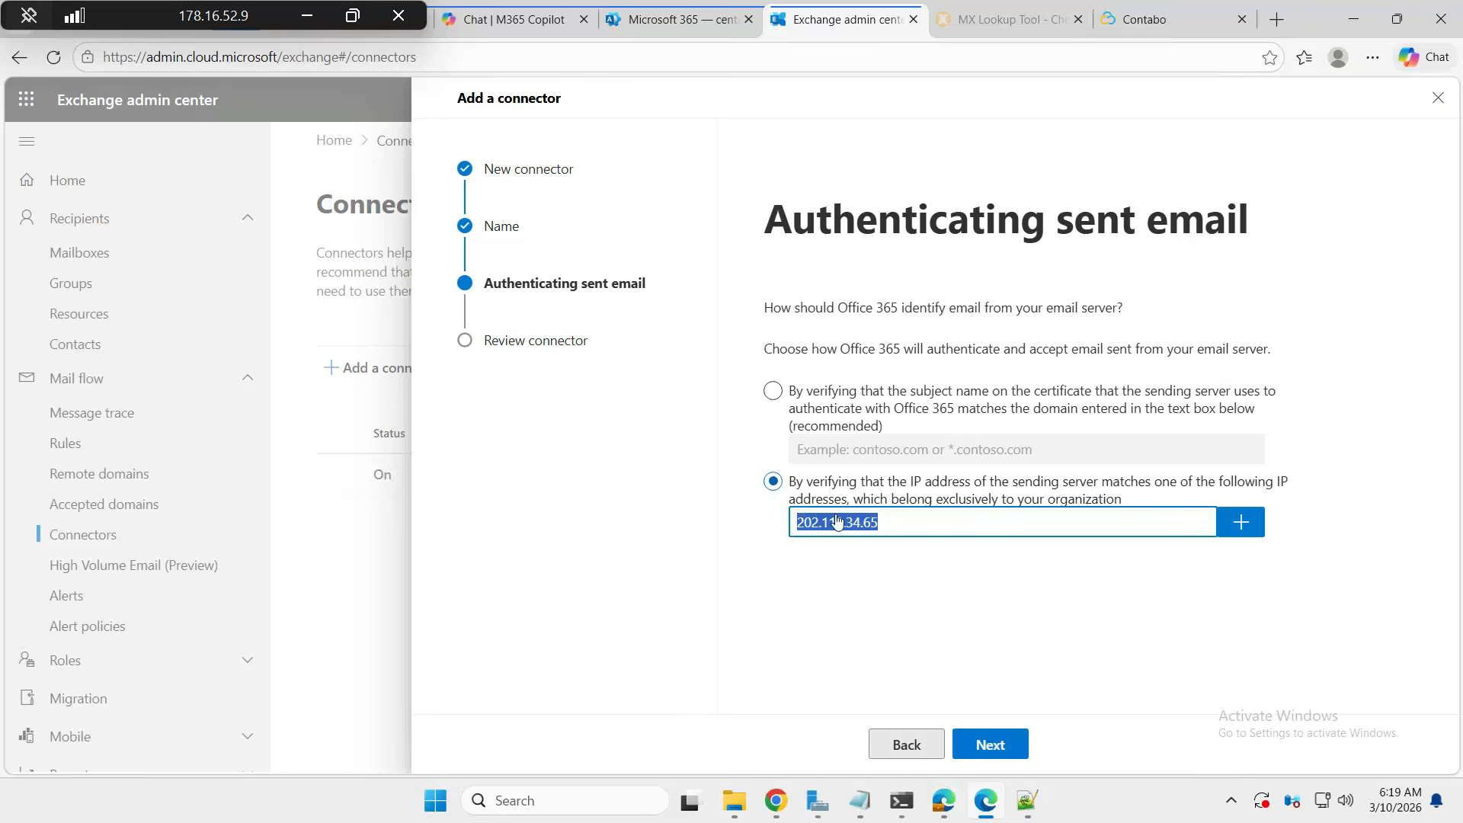
{"action": "left_click", "coordinate": [1236, 522]}
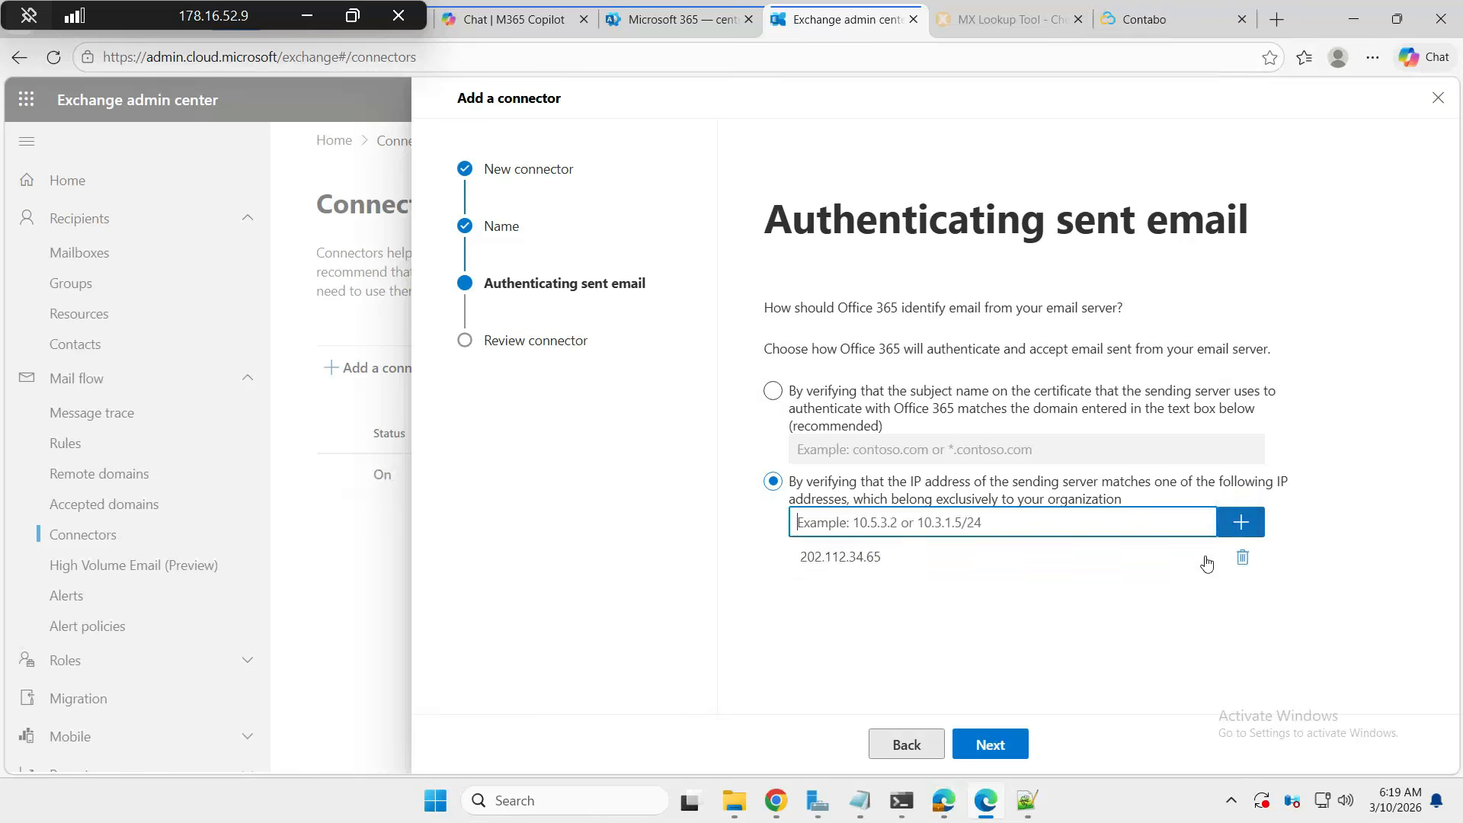
{"action": "left_click", "coordinate": [999, 743]}
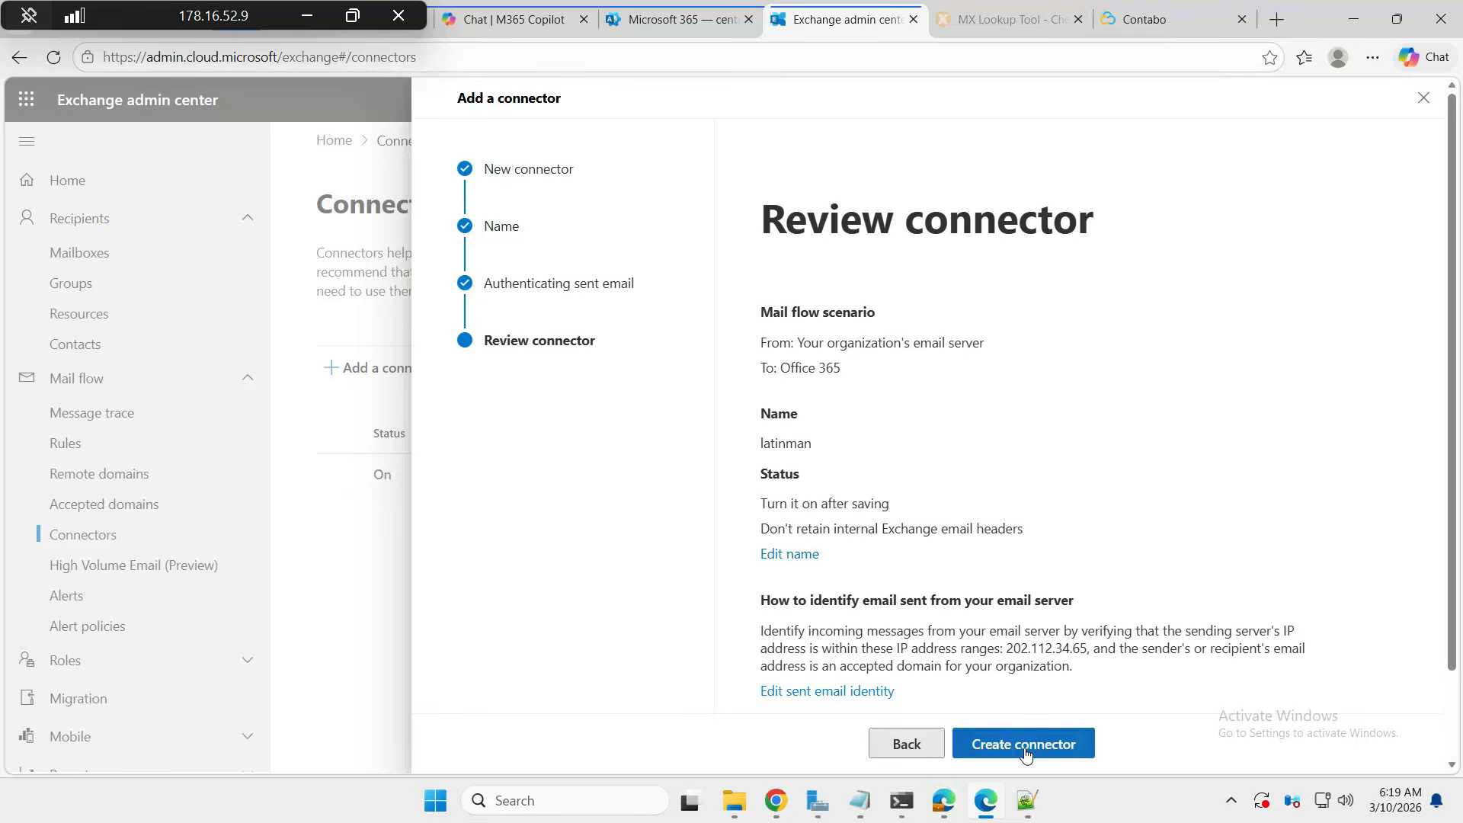
- Create the latinman connector and open its details from the connectors list
{"action": "left_click", "coordinate": [1025, 744]}
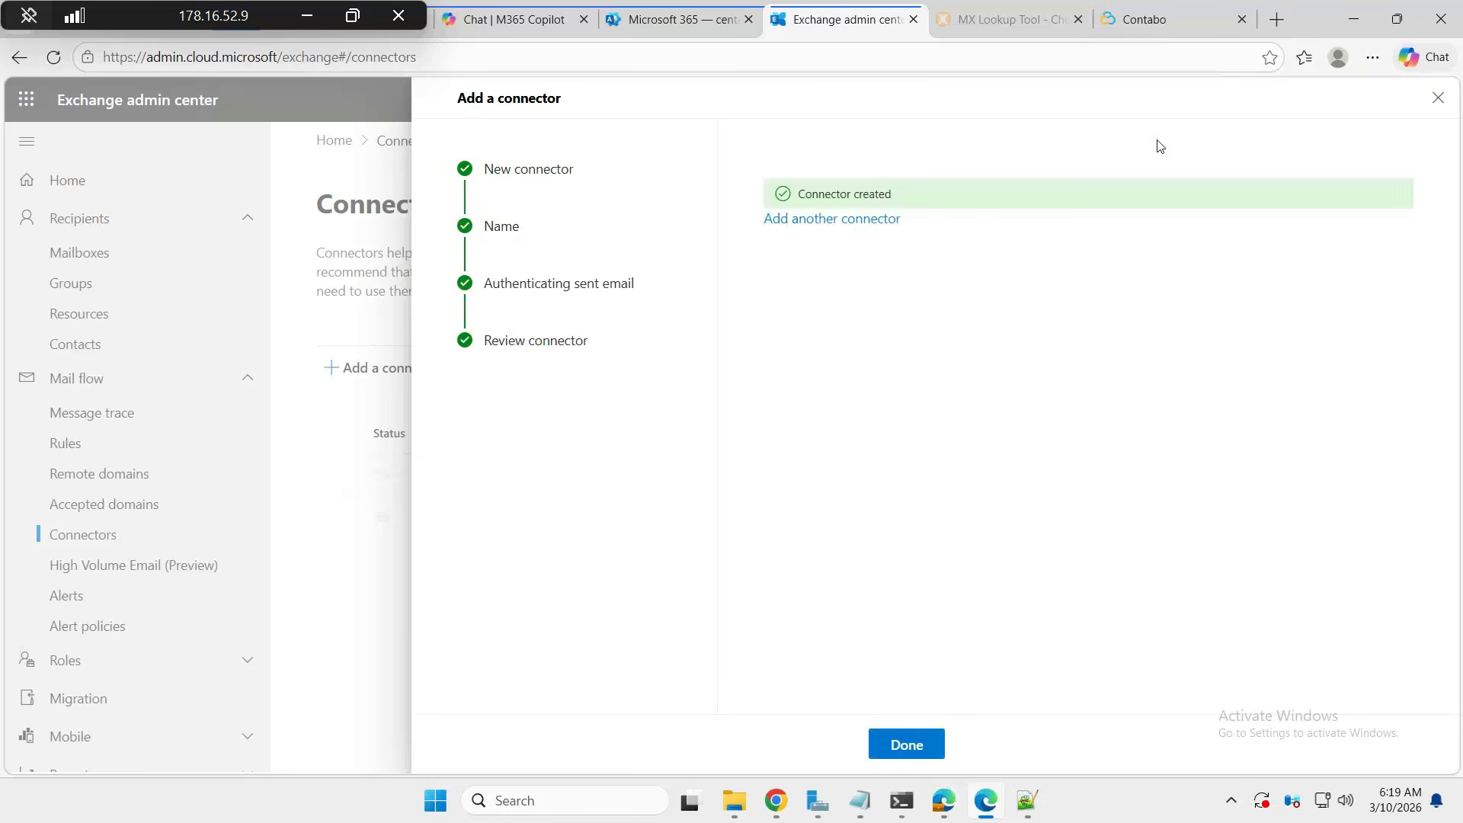
{"action": "left_click", "coordinate": [898, 745]}
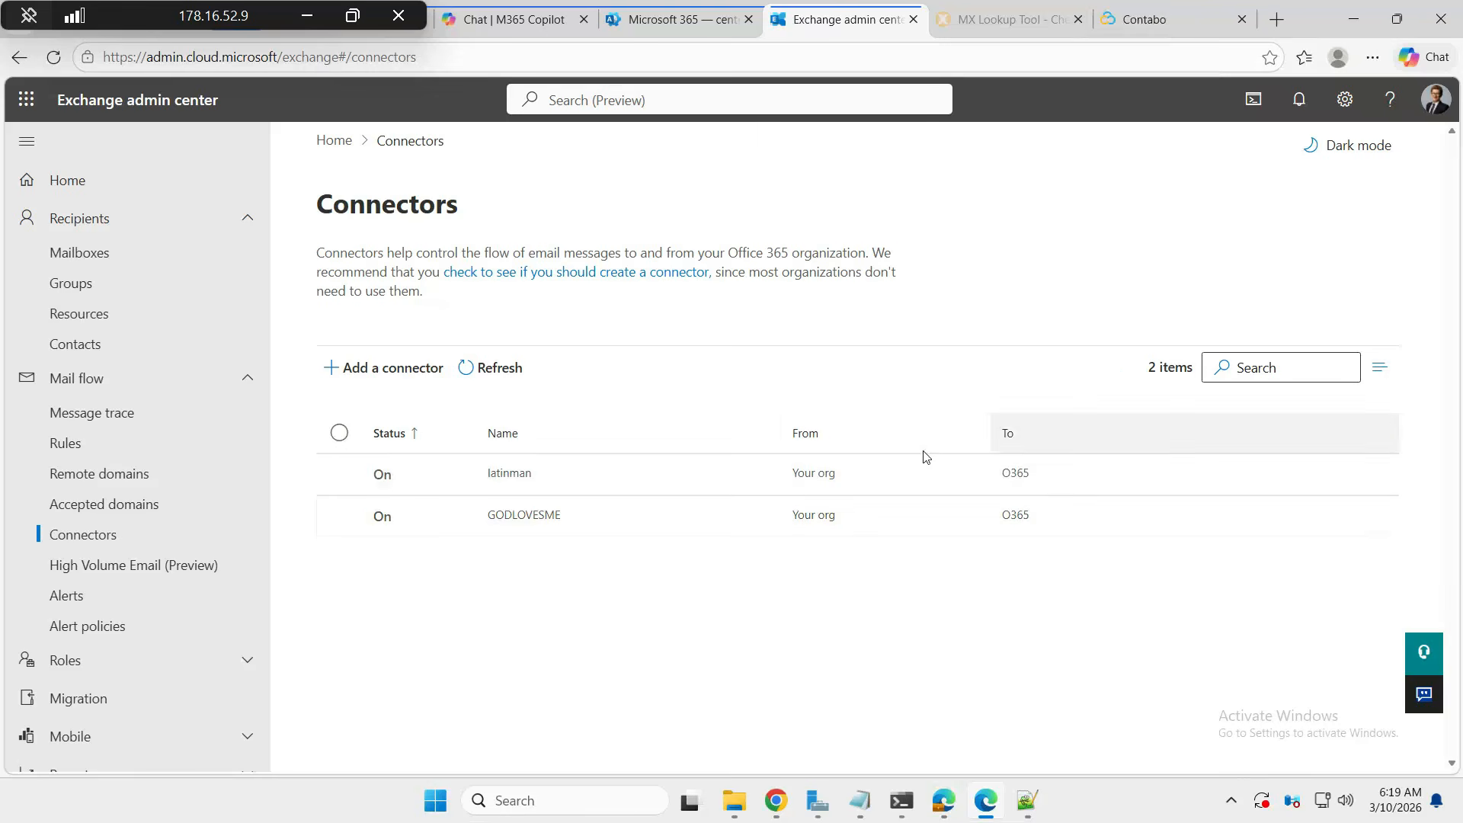
{"action": "left_click", "coordinate": [515, 488]}
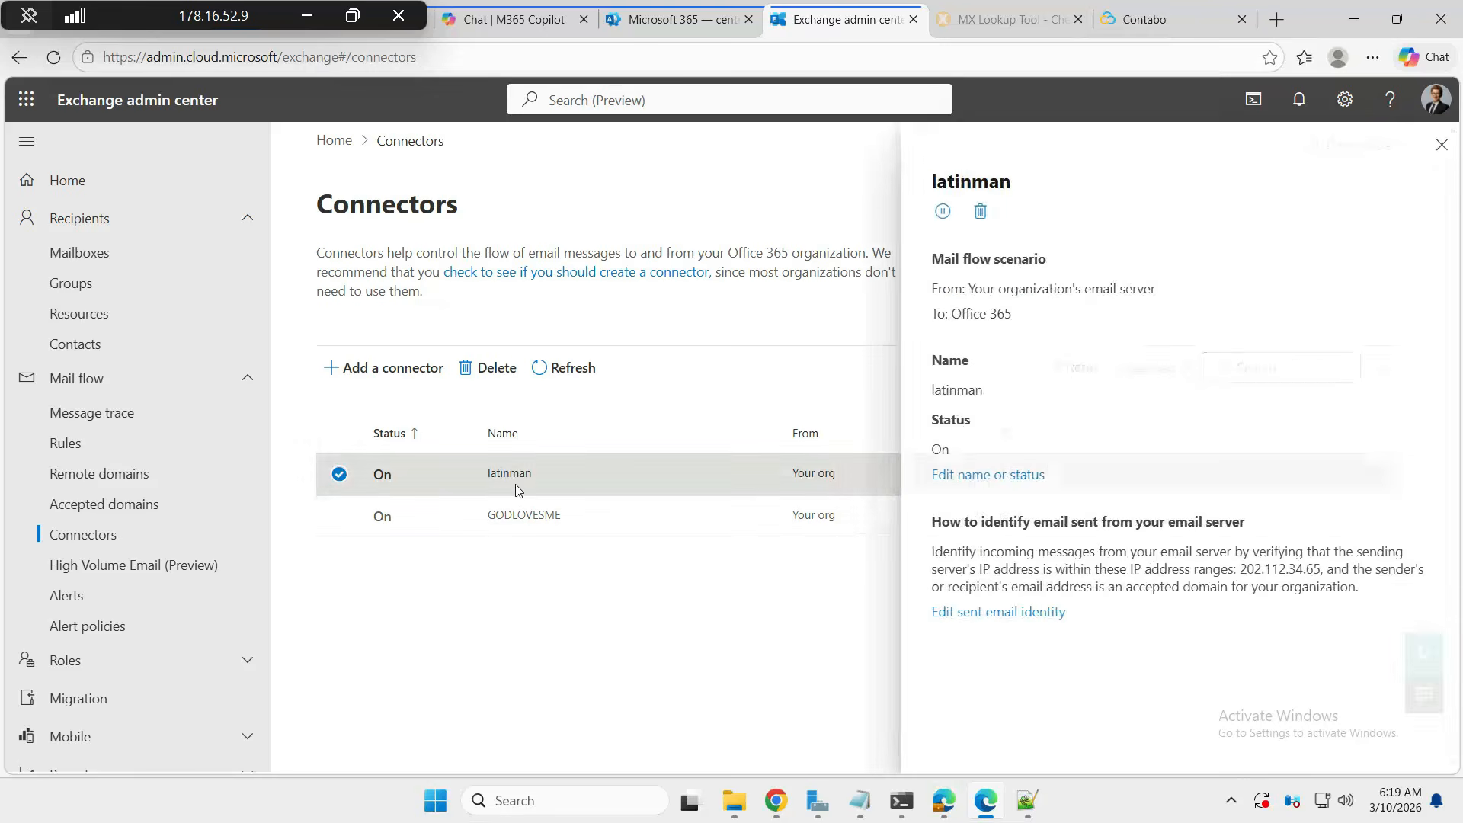
- Delete the latinman connector and close its details panel
{"action": "left_click", "coordinate": [981, 211]}
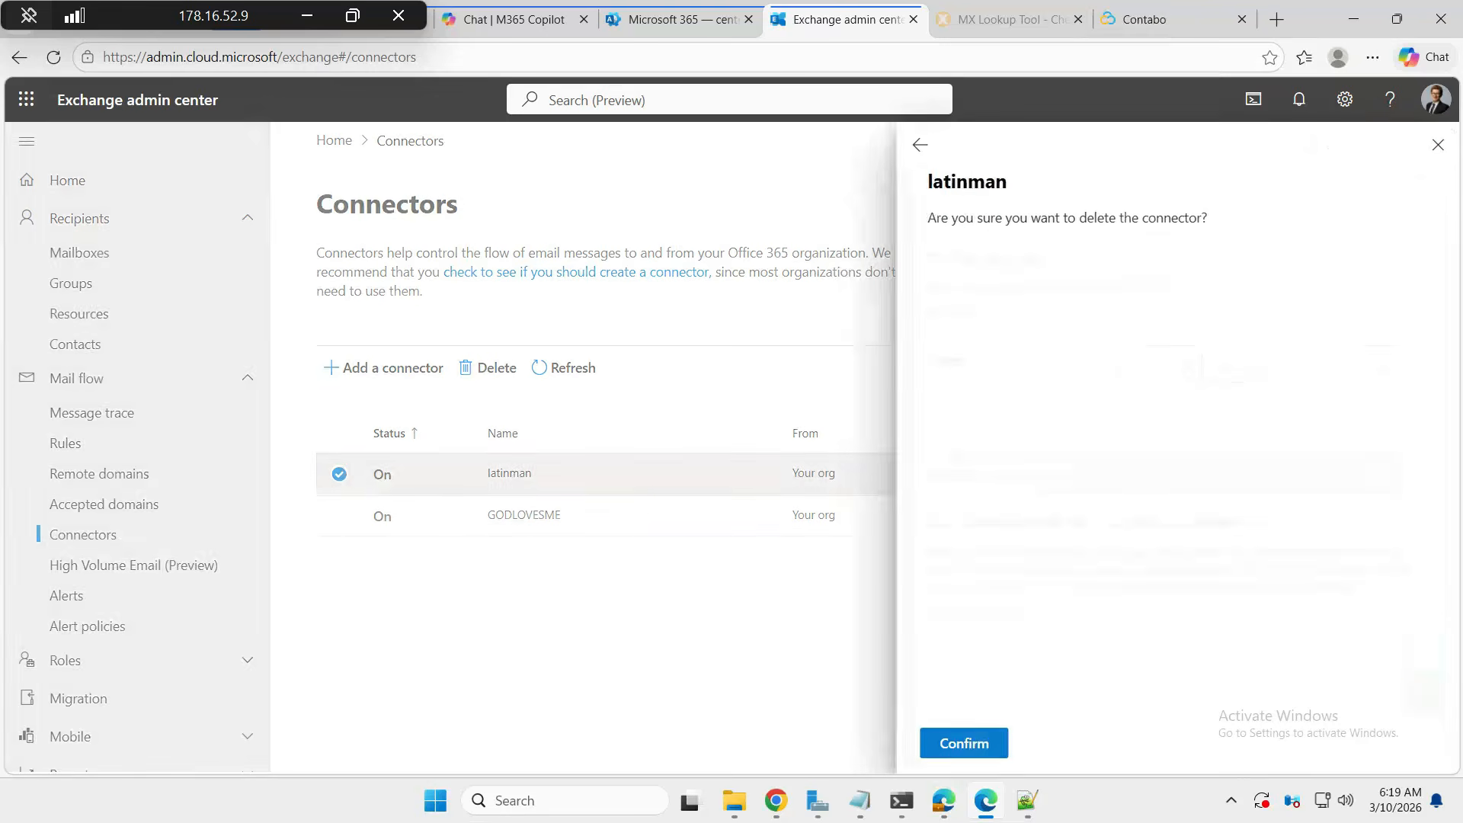
{"action": "left_click", "coordinate": [965, 745]}
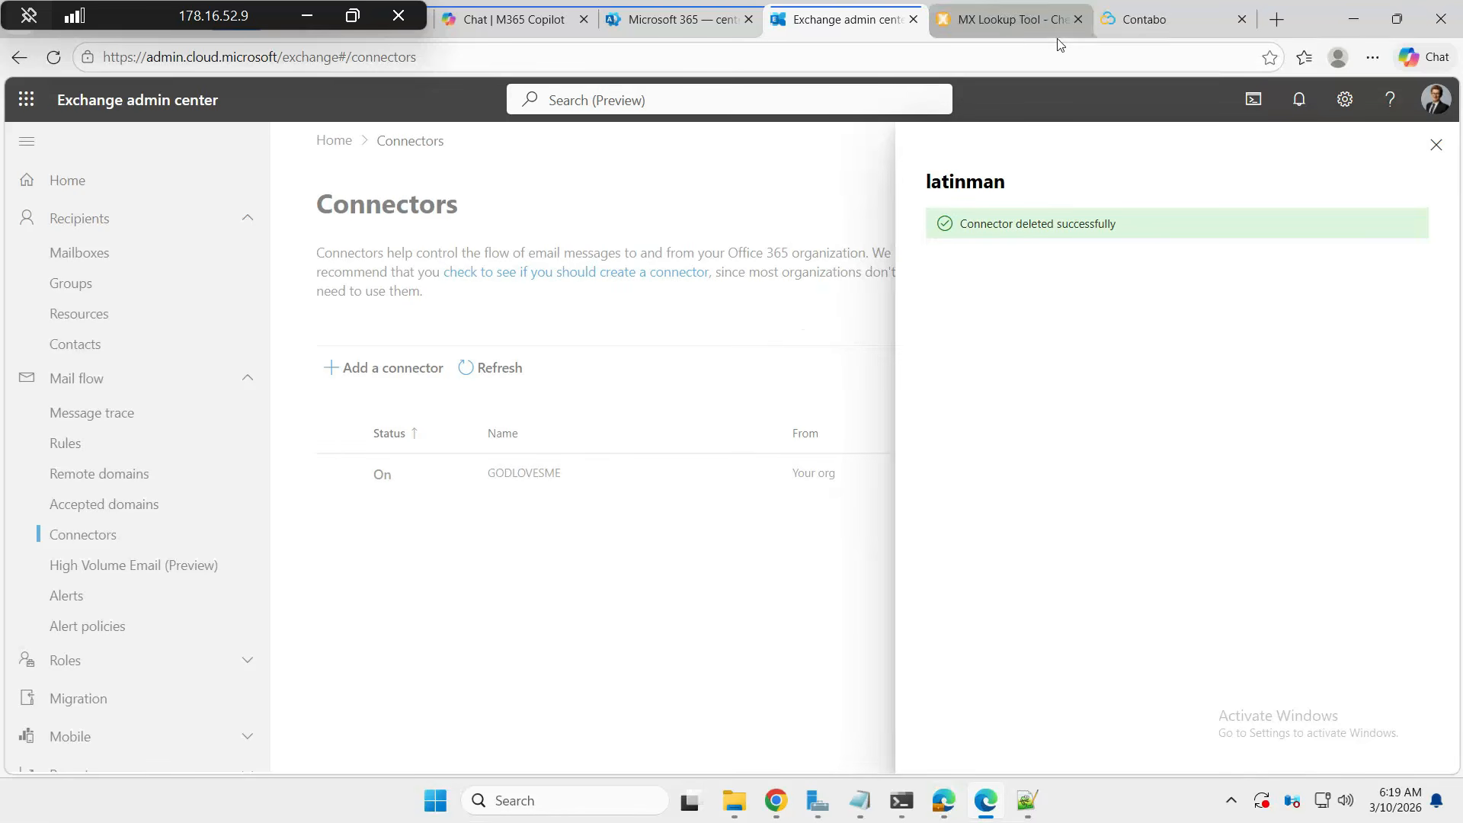
{"action": "left_click", "coordinate": [1437, 148]}
- Copy the signed-in account's e-mail into MX Lookup and trim it to mustreadmedia.pl
{"action": "left_click", "coordinate": [1437, 100]}
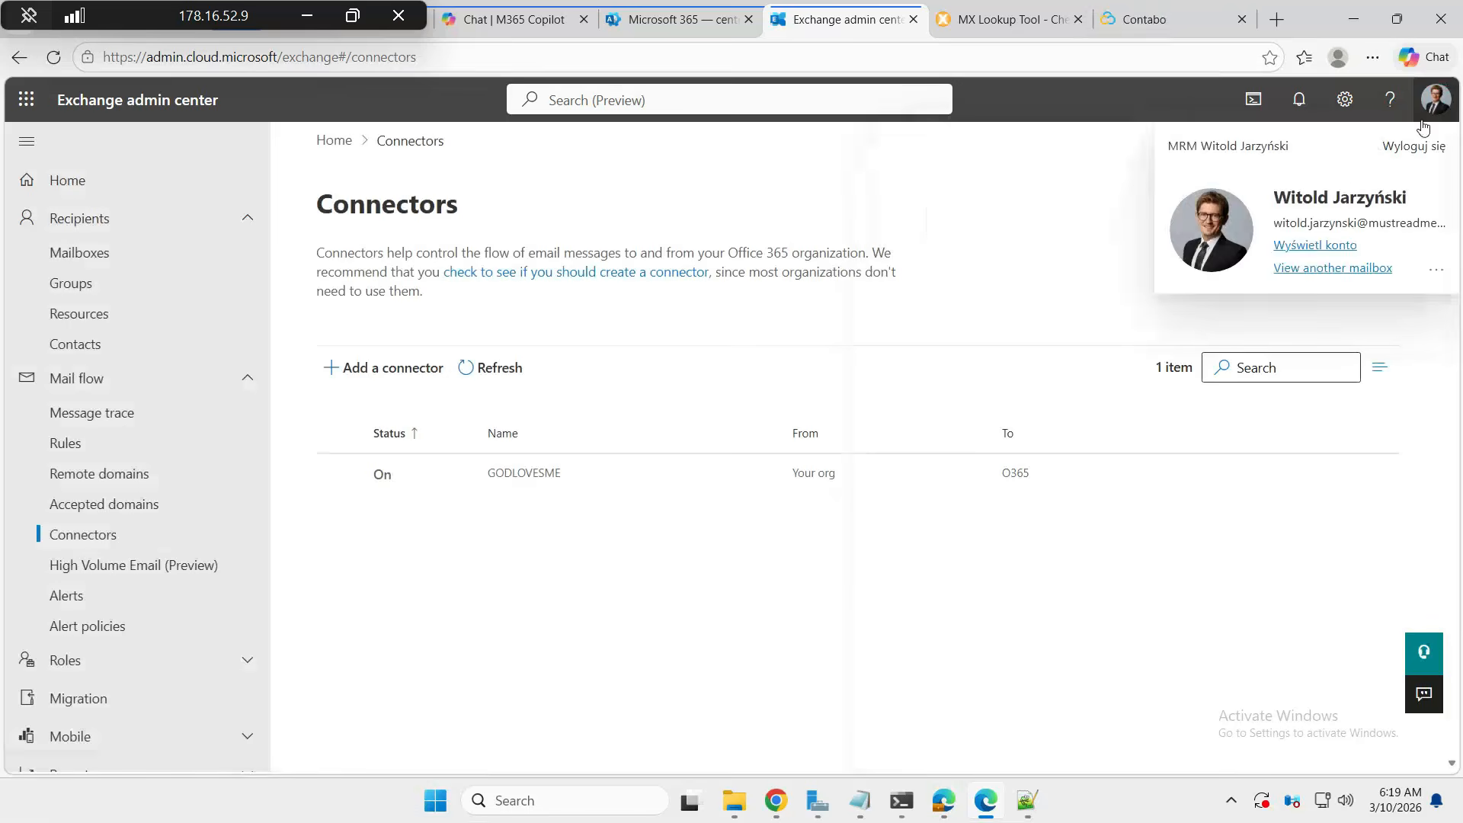
{"action": "triple_click", "coordinate": [1365, 223]}
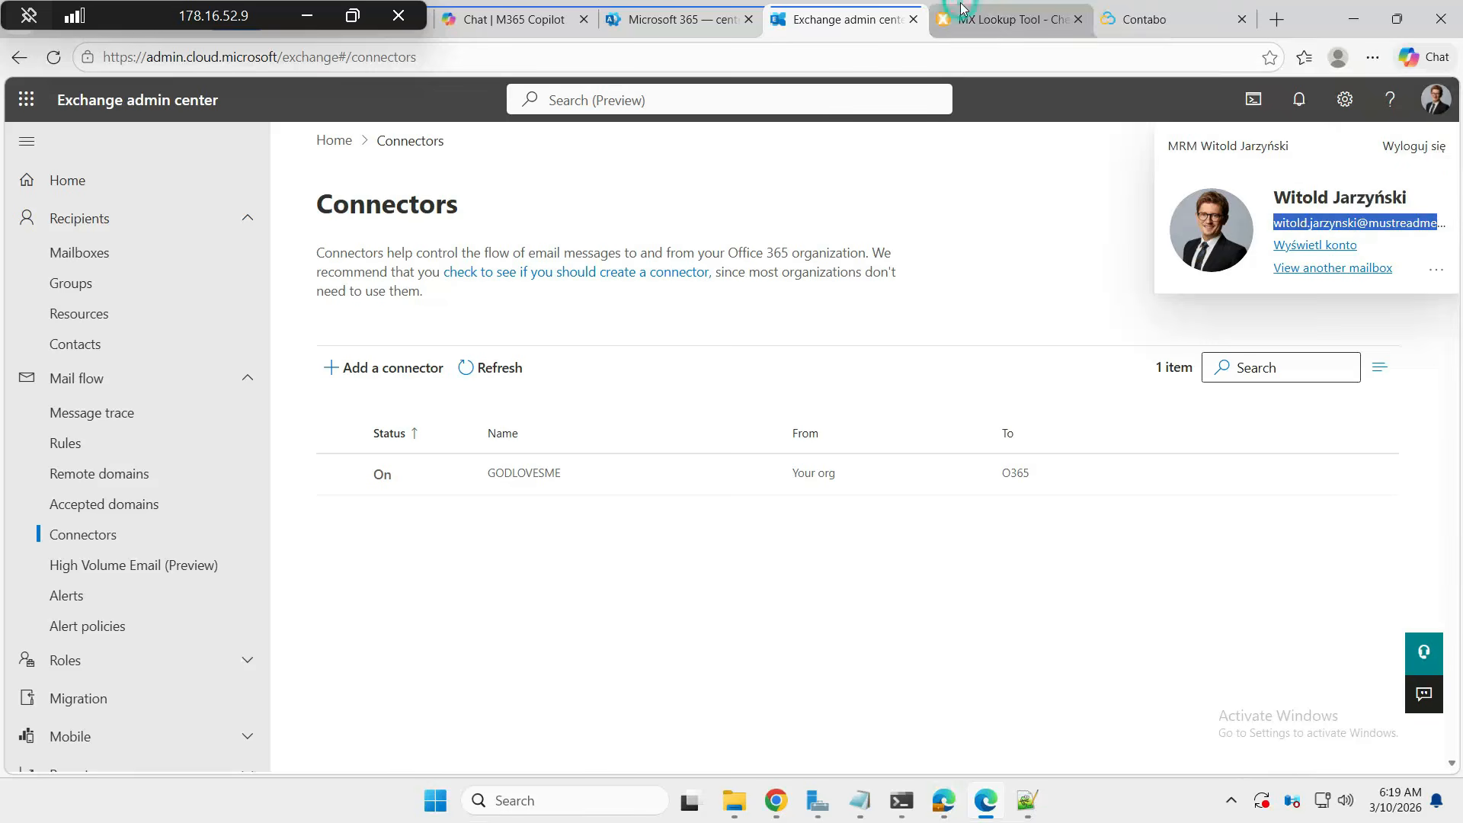
{"action": "left_click", "coordinate": [1006, 20]}
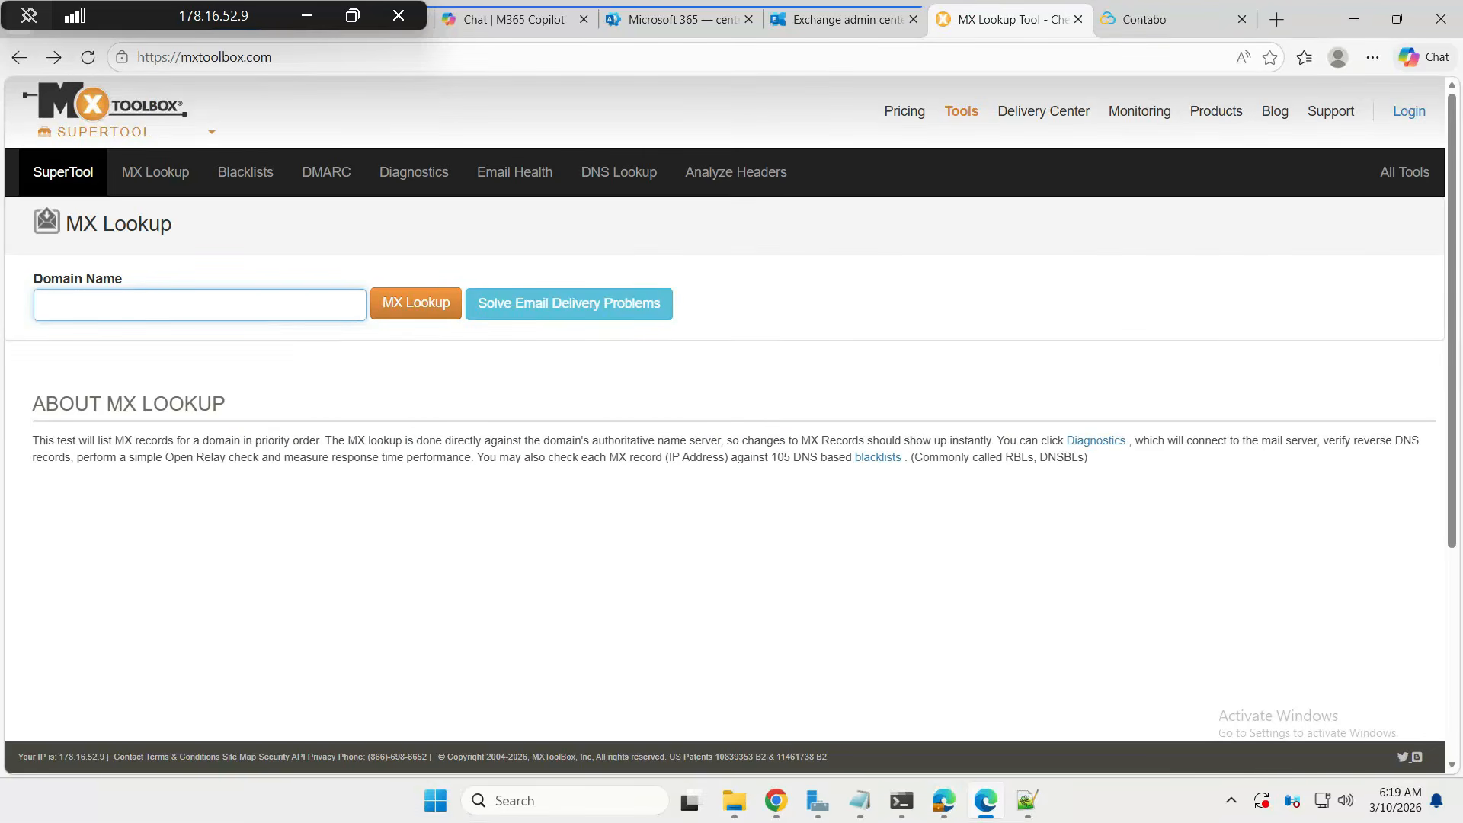
{"action": "key", "text": "ctrl+v"}
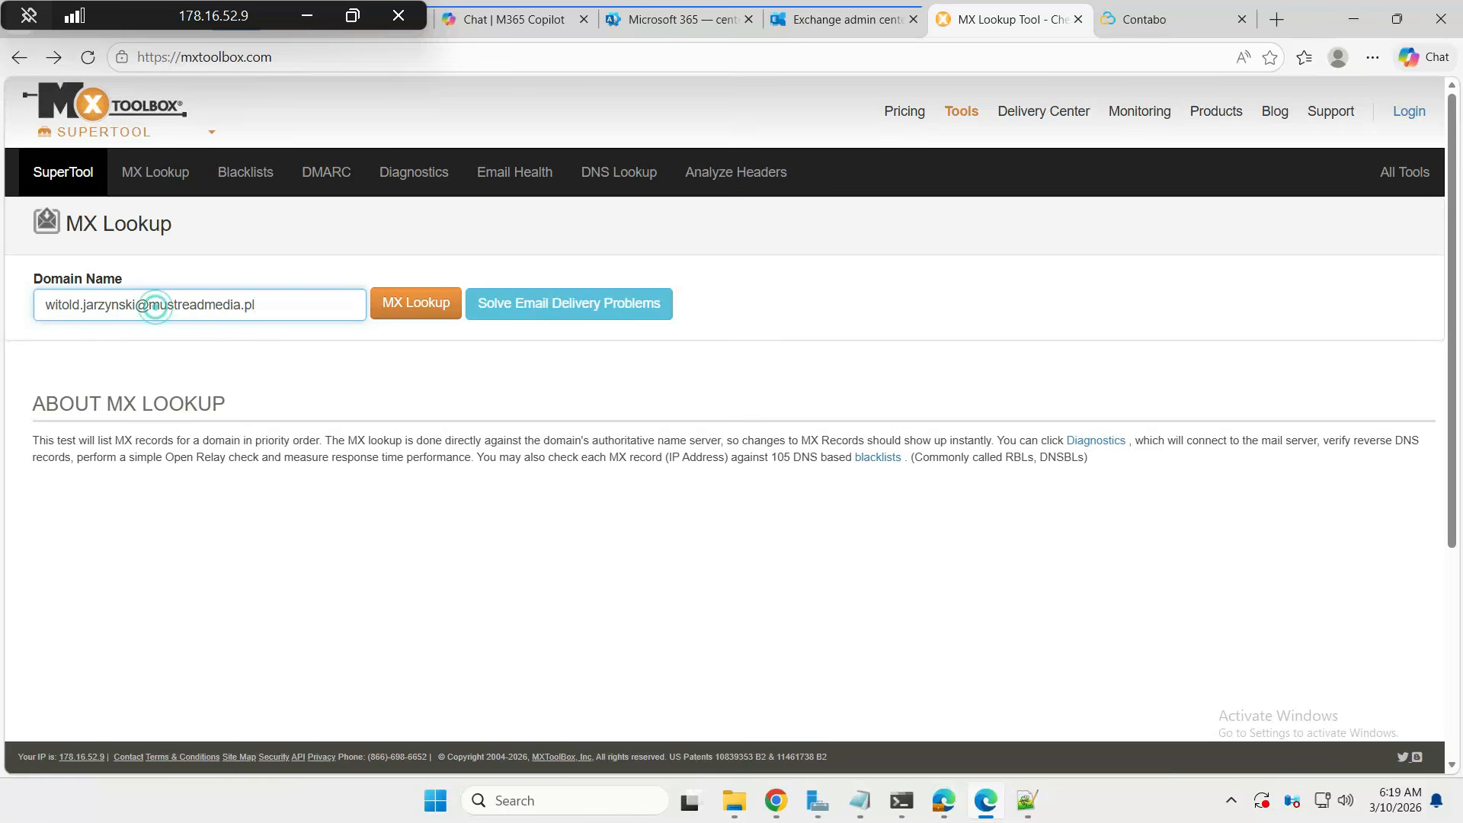
{"action": "left_click", "coordinate": [160, 304]}
{"action": "left_click_drag", "start_coordinate": [149, 305], "coordinate": [6, 298]}
{"action": "key", "text": "BackSpace"}
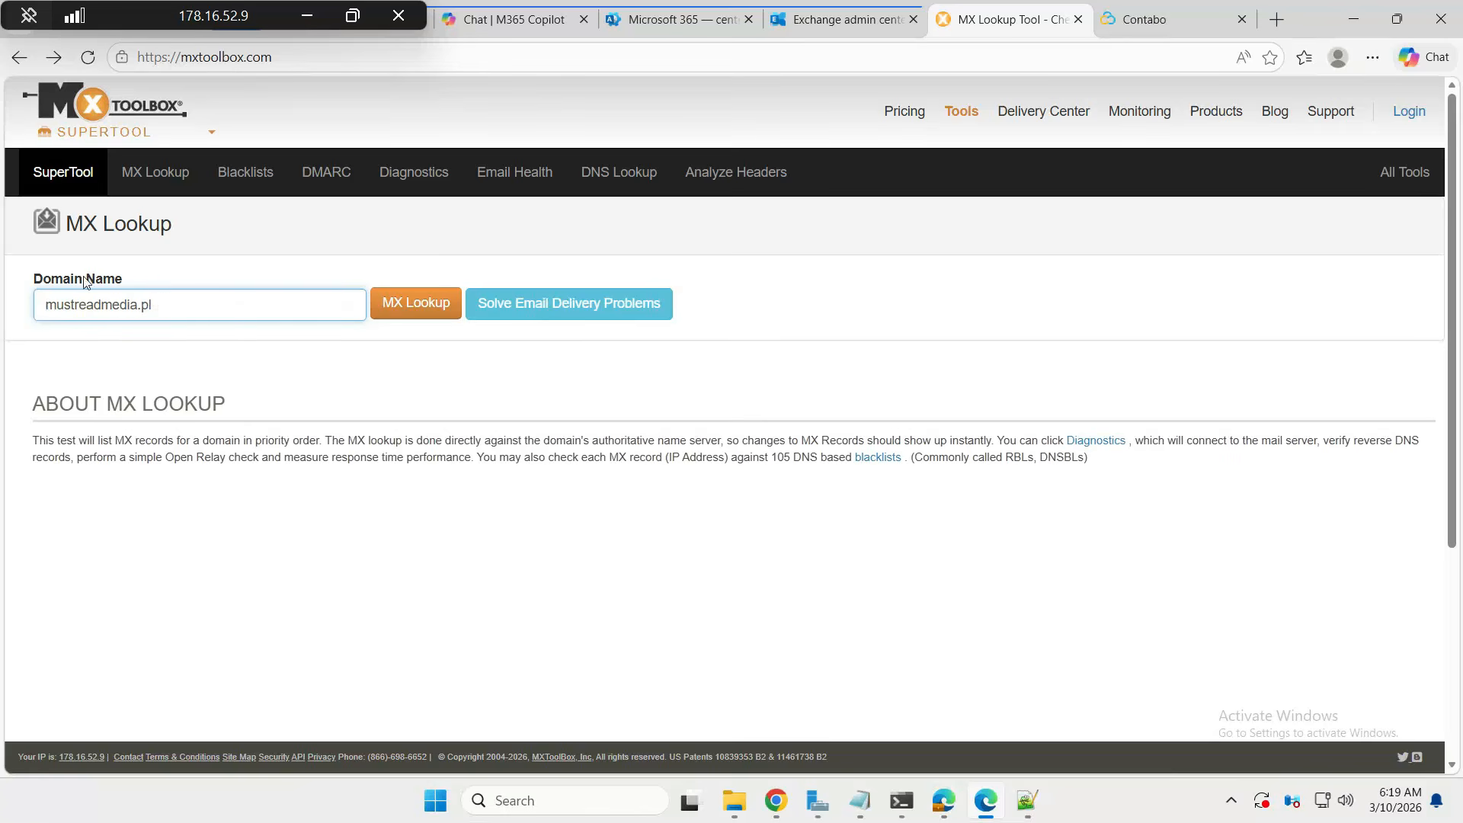
- Run the MX lookup and select the first mail.protection.outlook.com hostname
{"action": "left_click", "coordinate": [410, 315]}
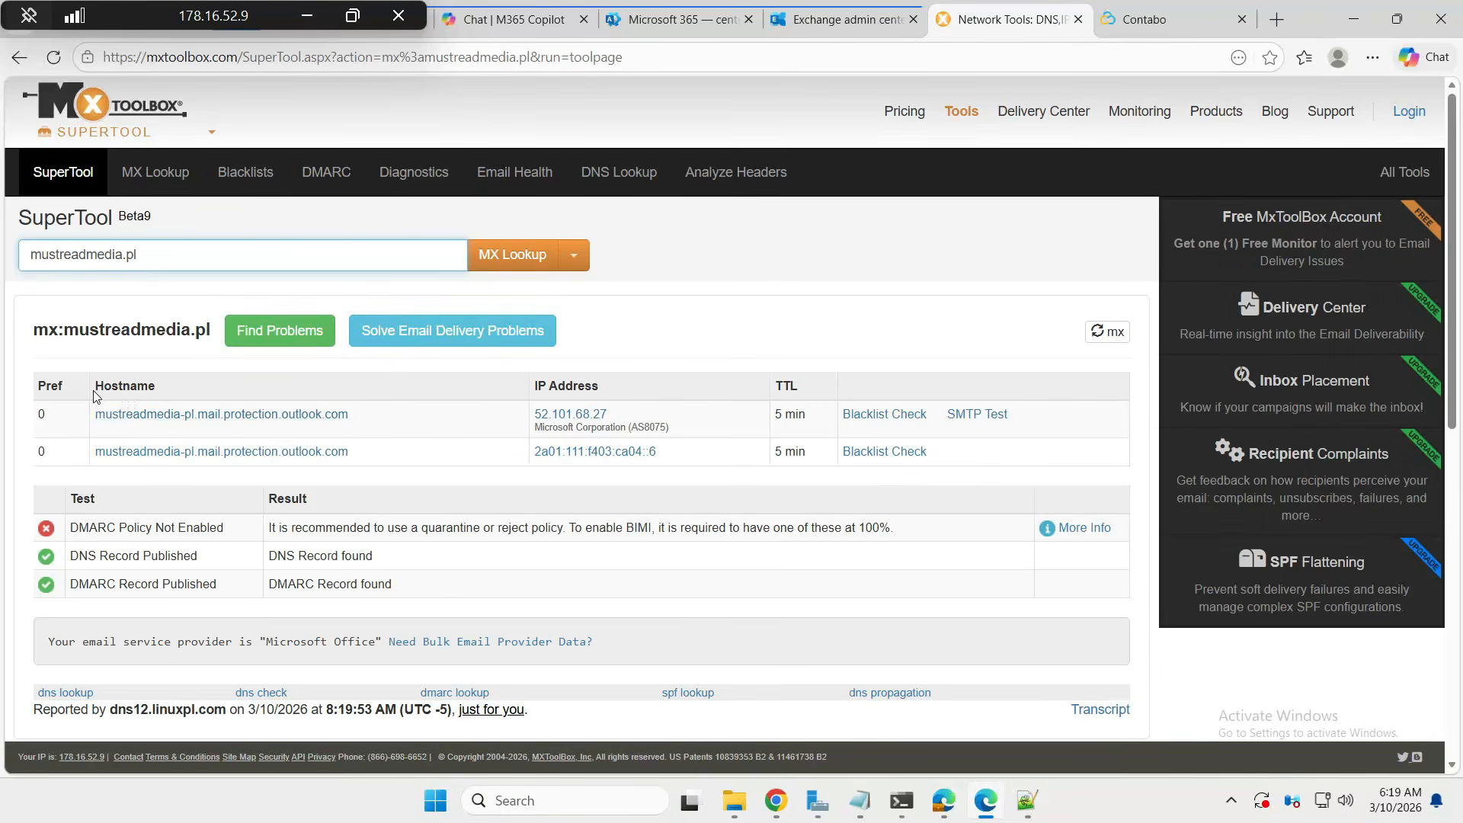
{"action": "left_click_drag", "start_coordinate": [93, 387], "coordinate": [162, 399]}
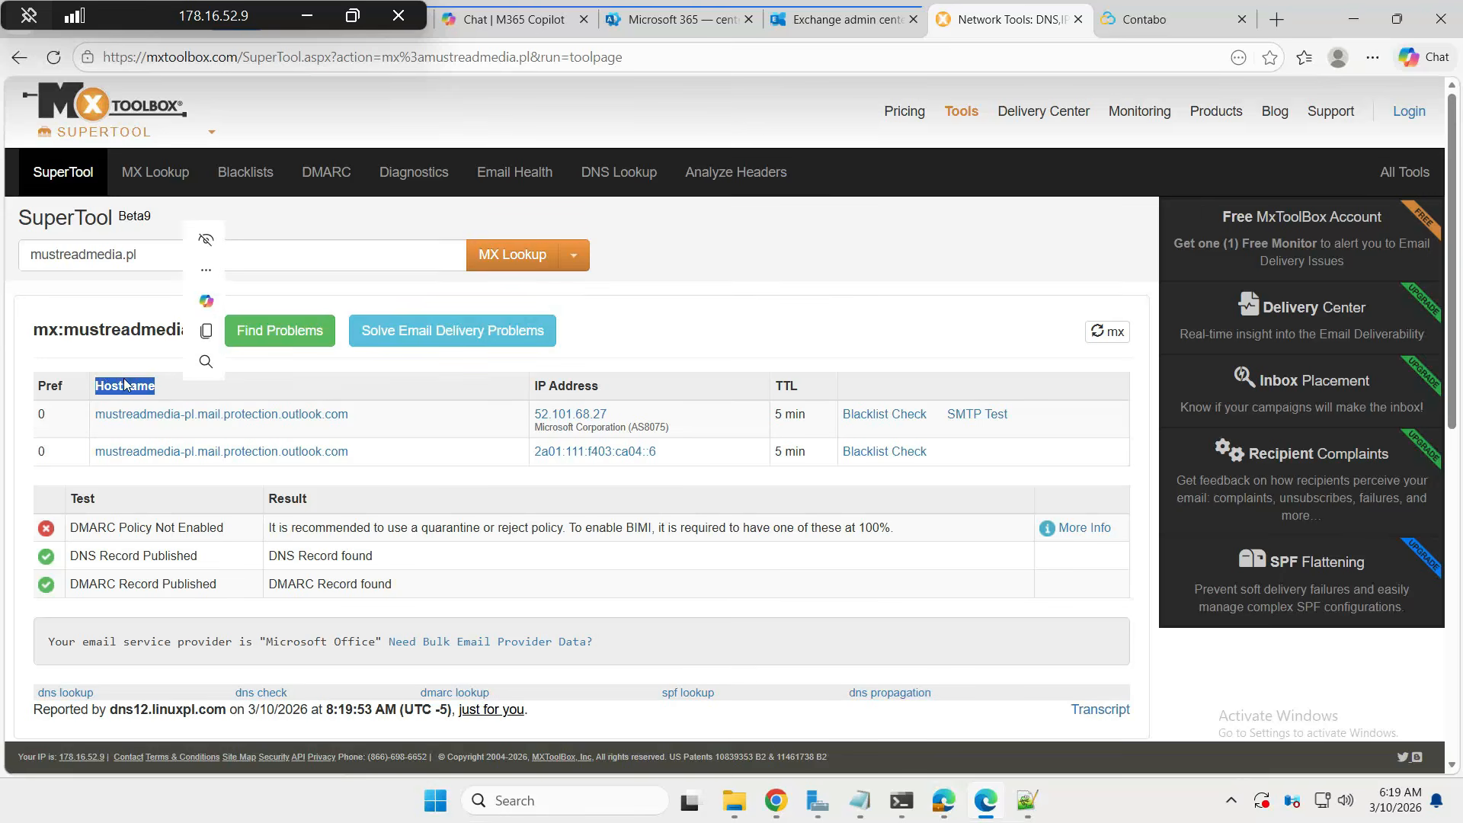
{"action": "left_click_drag", "start_coordinate": [352, 415], "coordinate": [83, 416]}
{"action": "key", "text": "ctrl+c"}
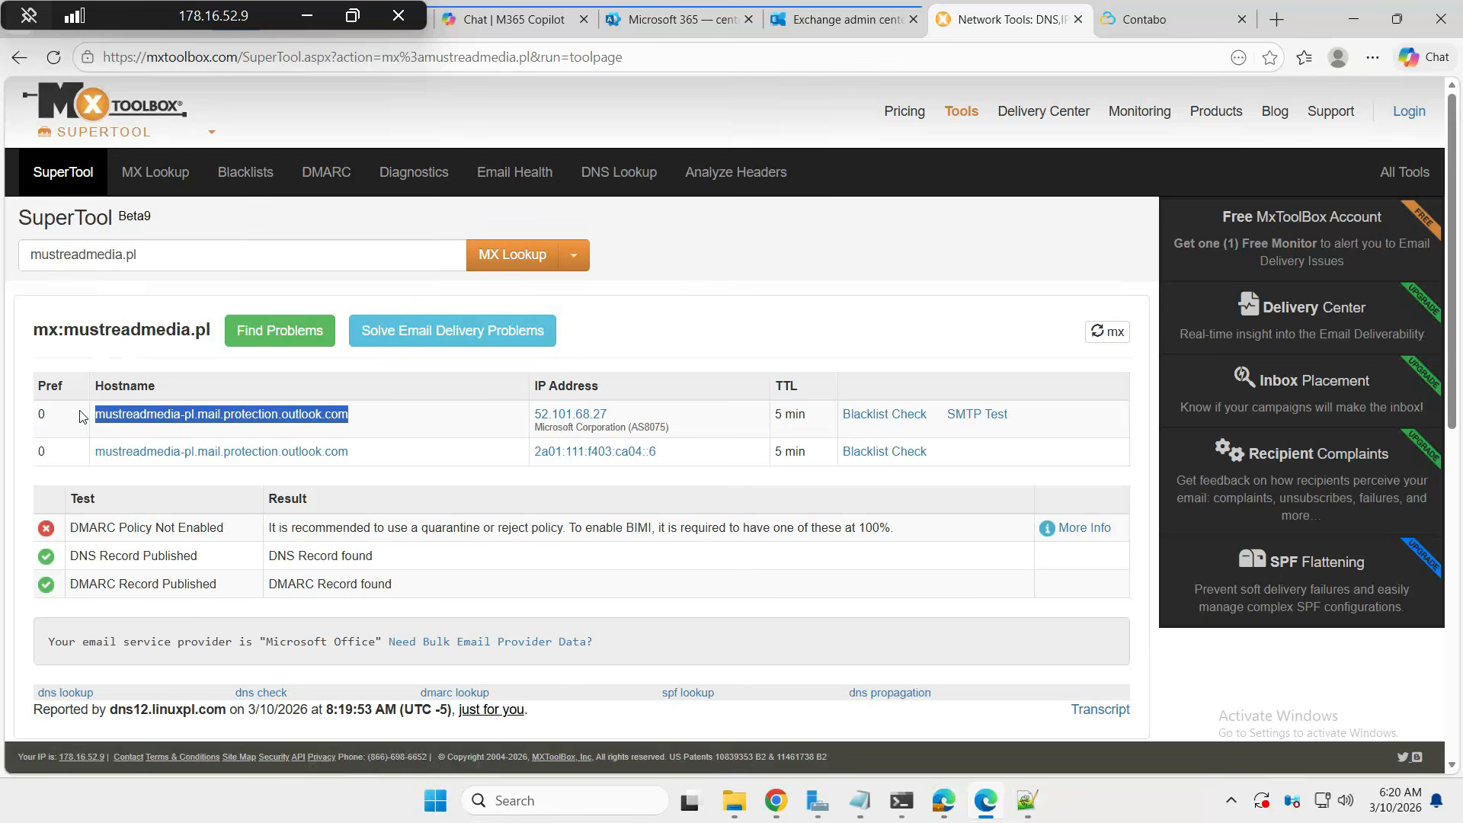
- Paste mustreadmedia-pl.mail.protection.outlook.com on its own unindented line above port 25 in the note
{"action": "mouse_move", "coordinate": [860, 798]}
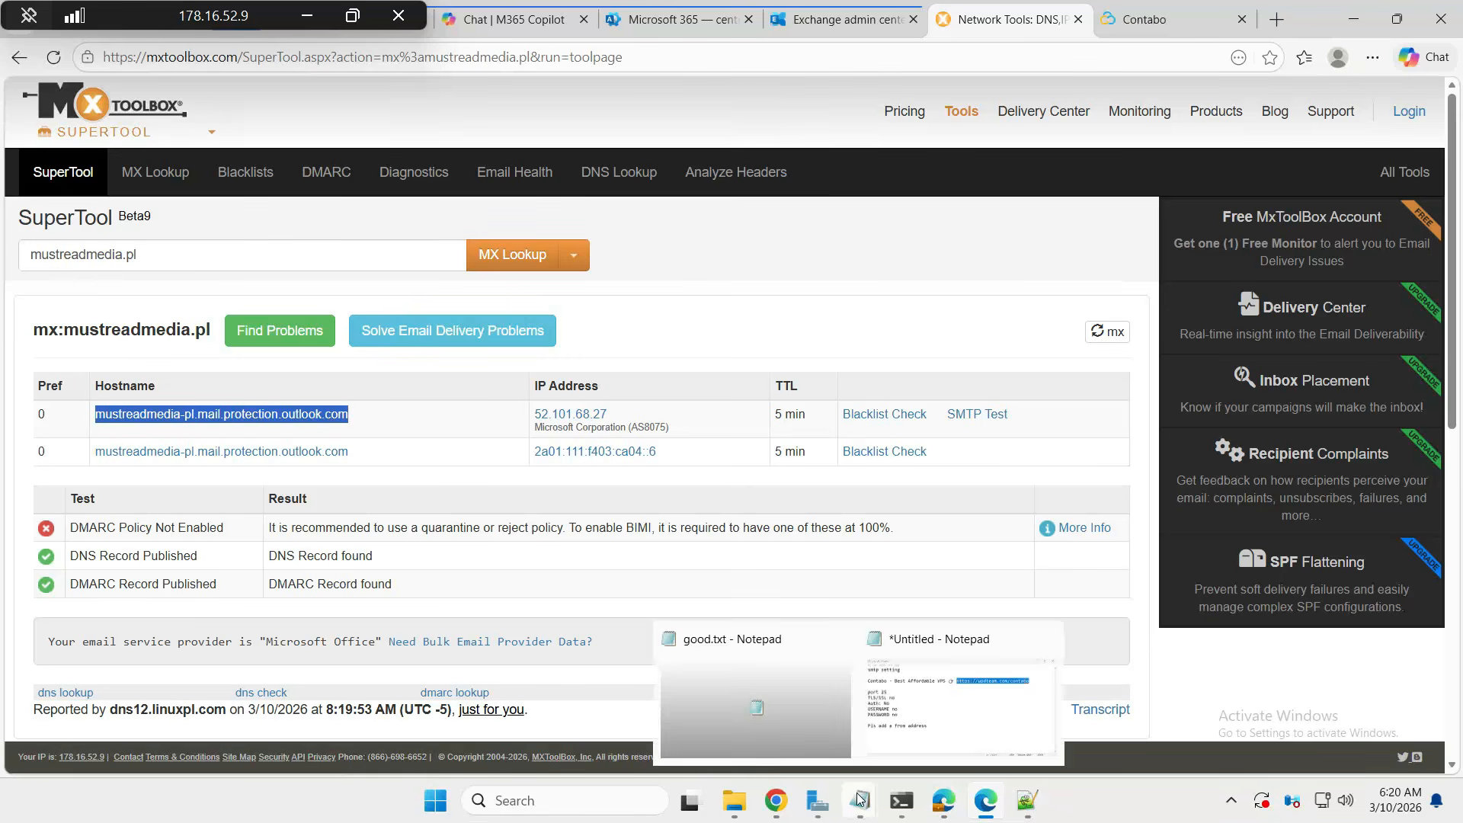
{"action": "left_click", "coordinate": [924, 709]}
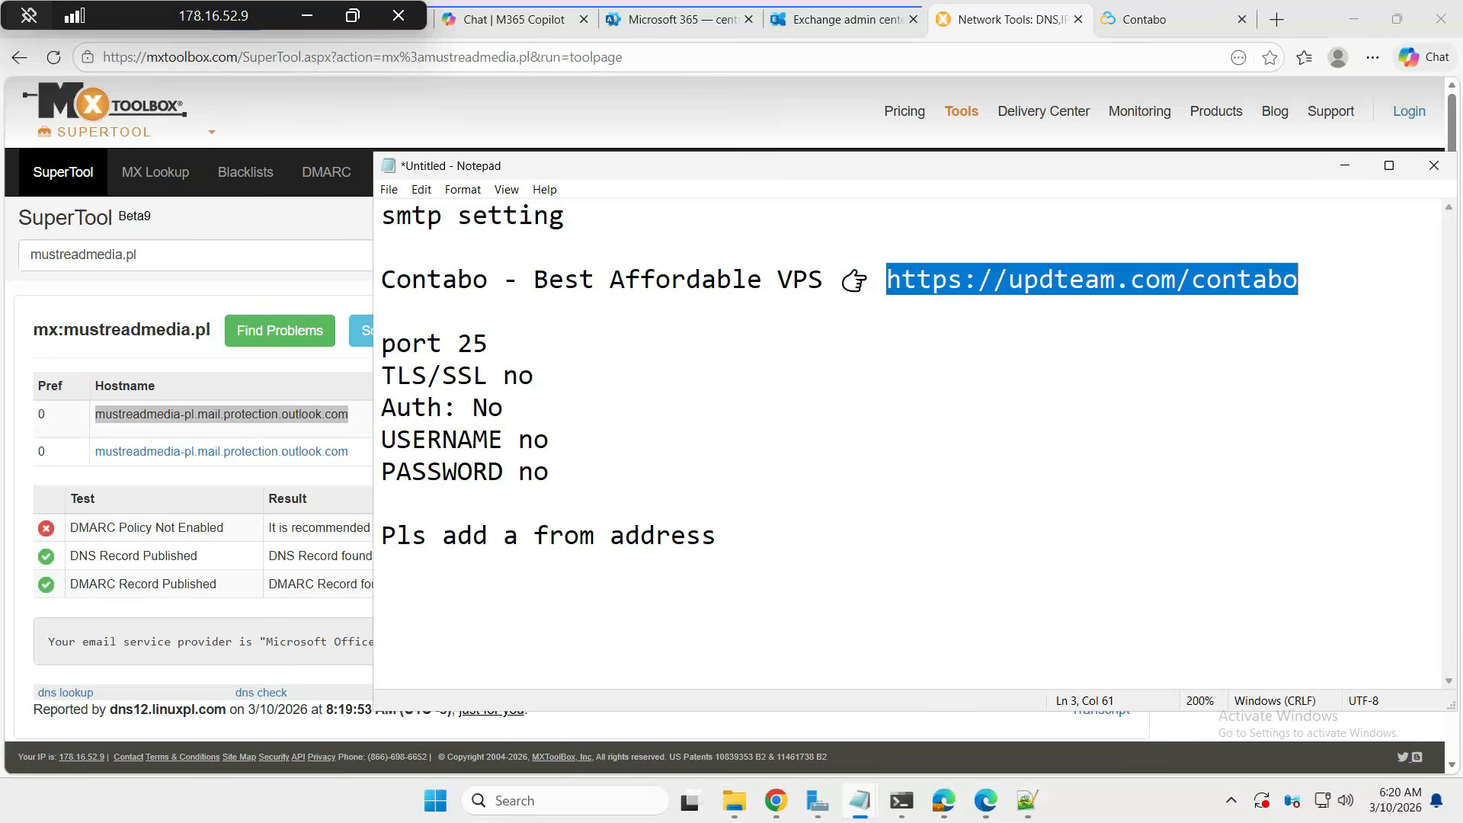
{"action": "left_click", "coordinate": [587, 313]}
{"action": "key", "text": "Return"}
{"action": "key", "text": "Return"}
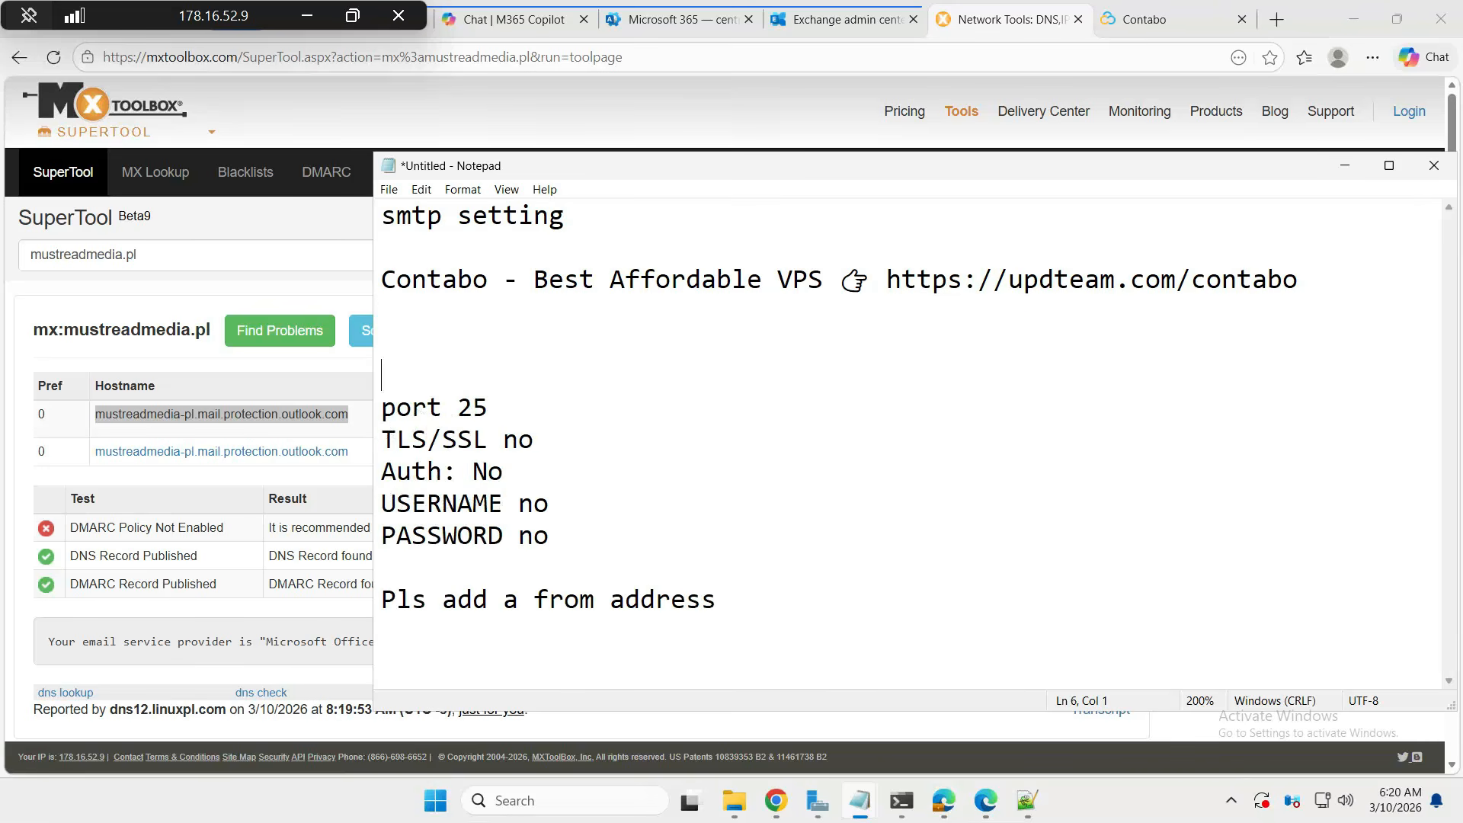
{"action": "key", "text": "ctrl+v"}
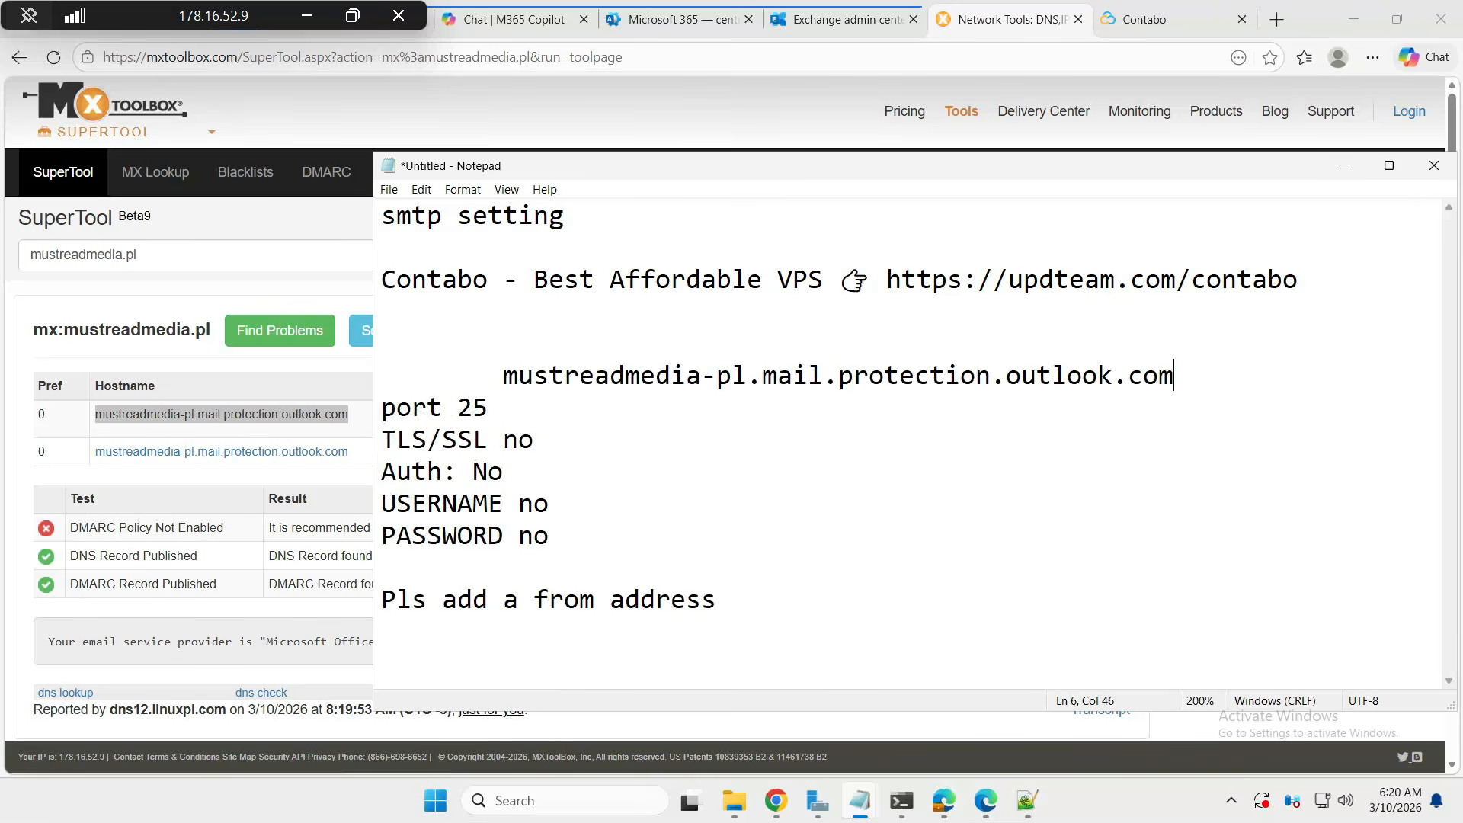
{"action": "left_click_drag", "start_coordinate": [503, 375], "coordinate": [382, 375]}
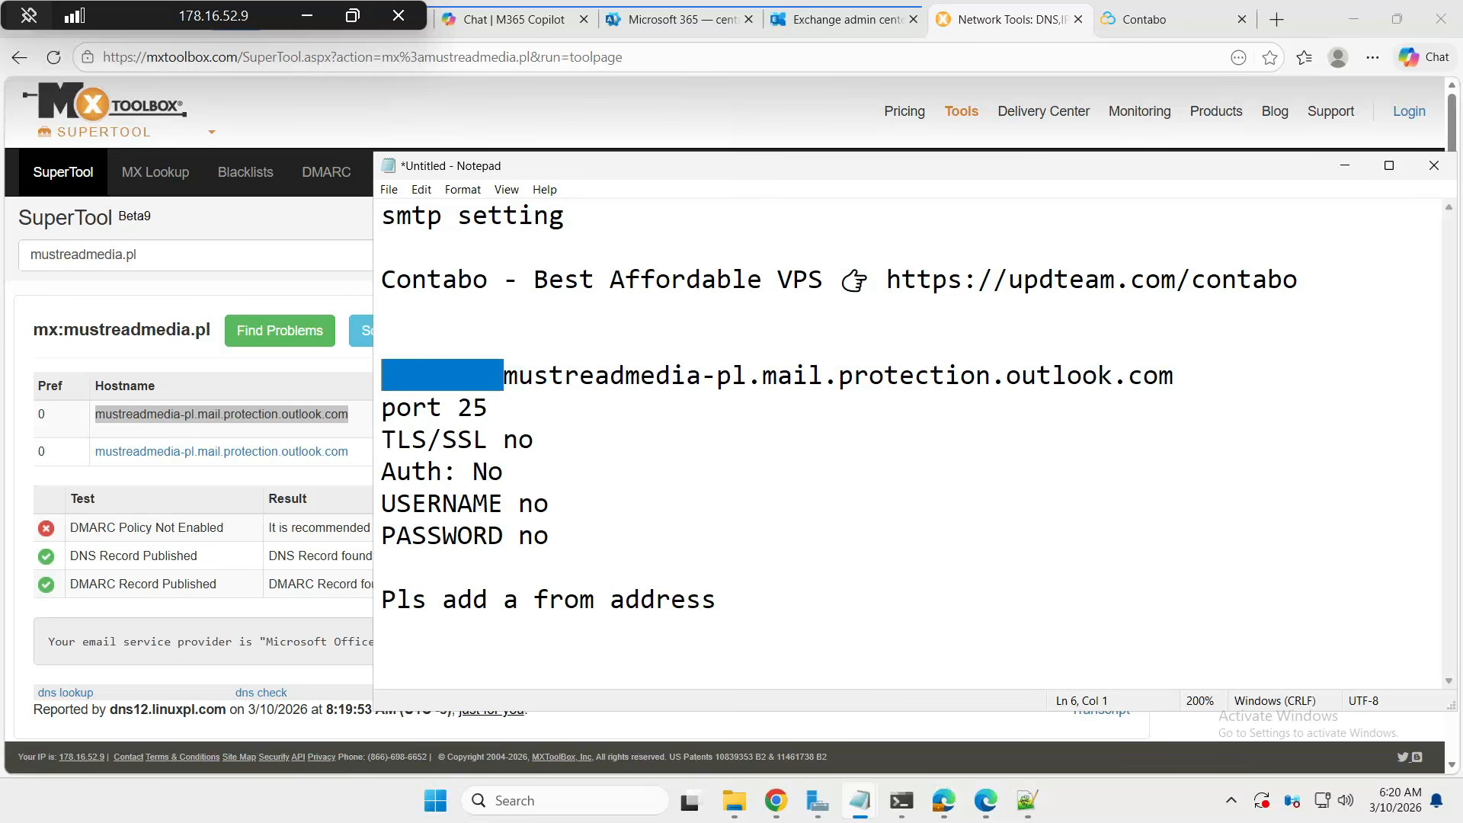
{"action": "key", "text": "BackSpace"}
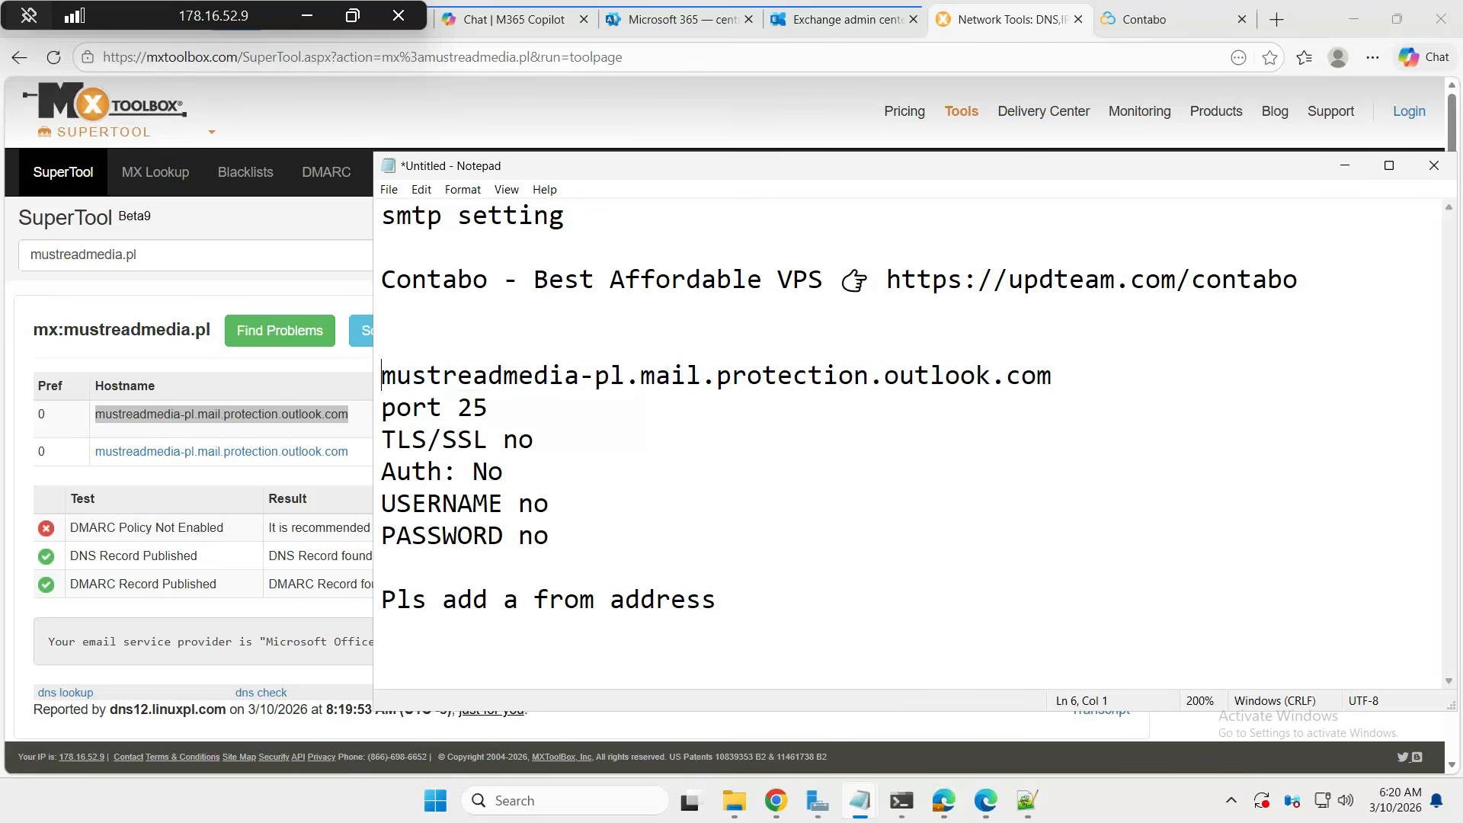
- Highlight the port 25, Auth: No, USERNAME no and from-address reminder lines
{"action": "left_click_drag", "start_coordinate": [488, 407], "coordinate": [382, 440]}
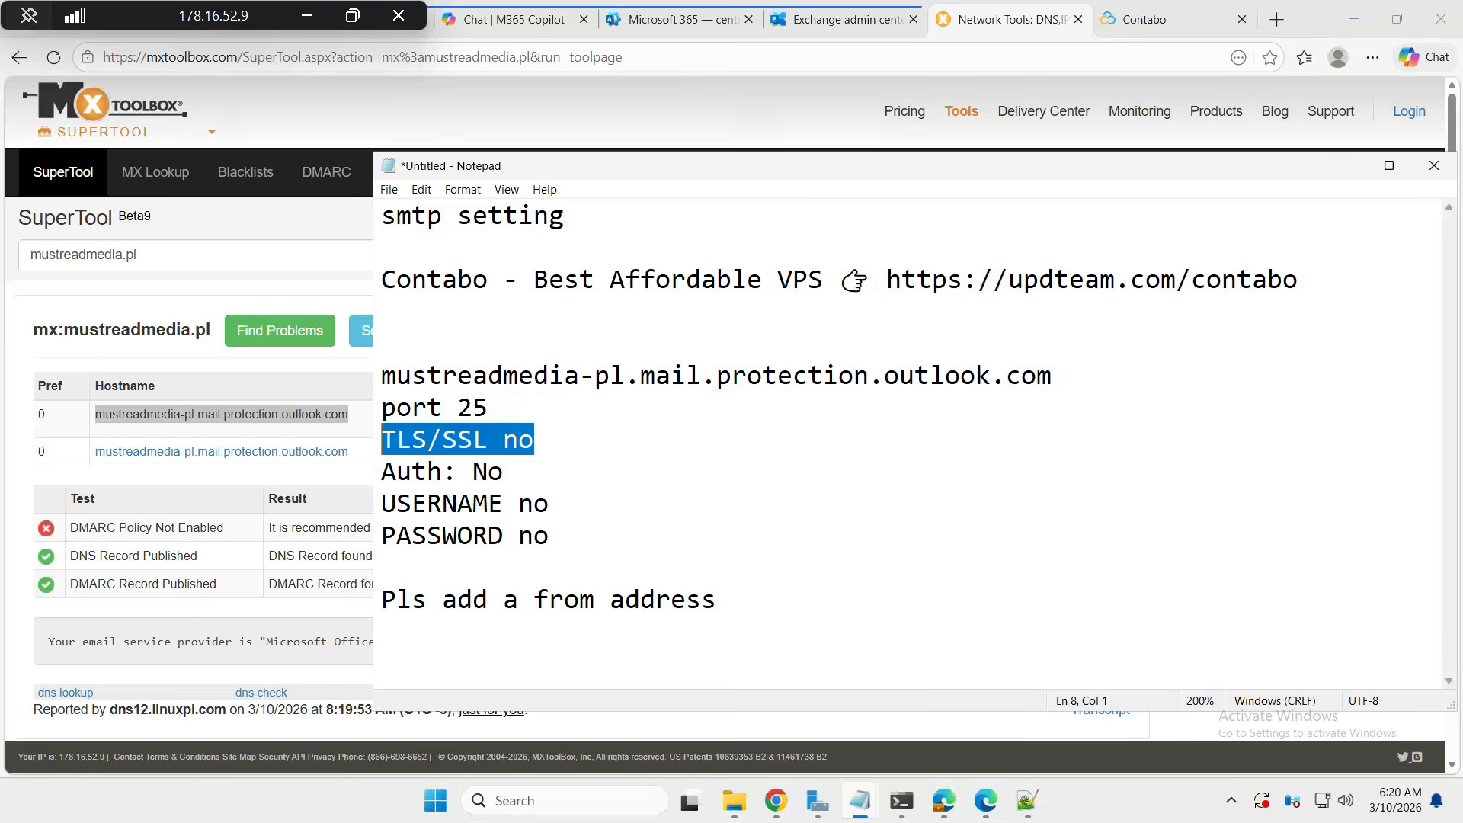
{"action": "left_click_drag", "start_coordinate": [506, 472], "coordinate": [382, 473]}
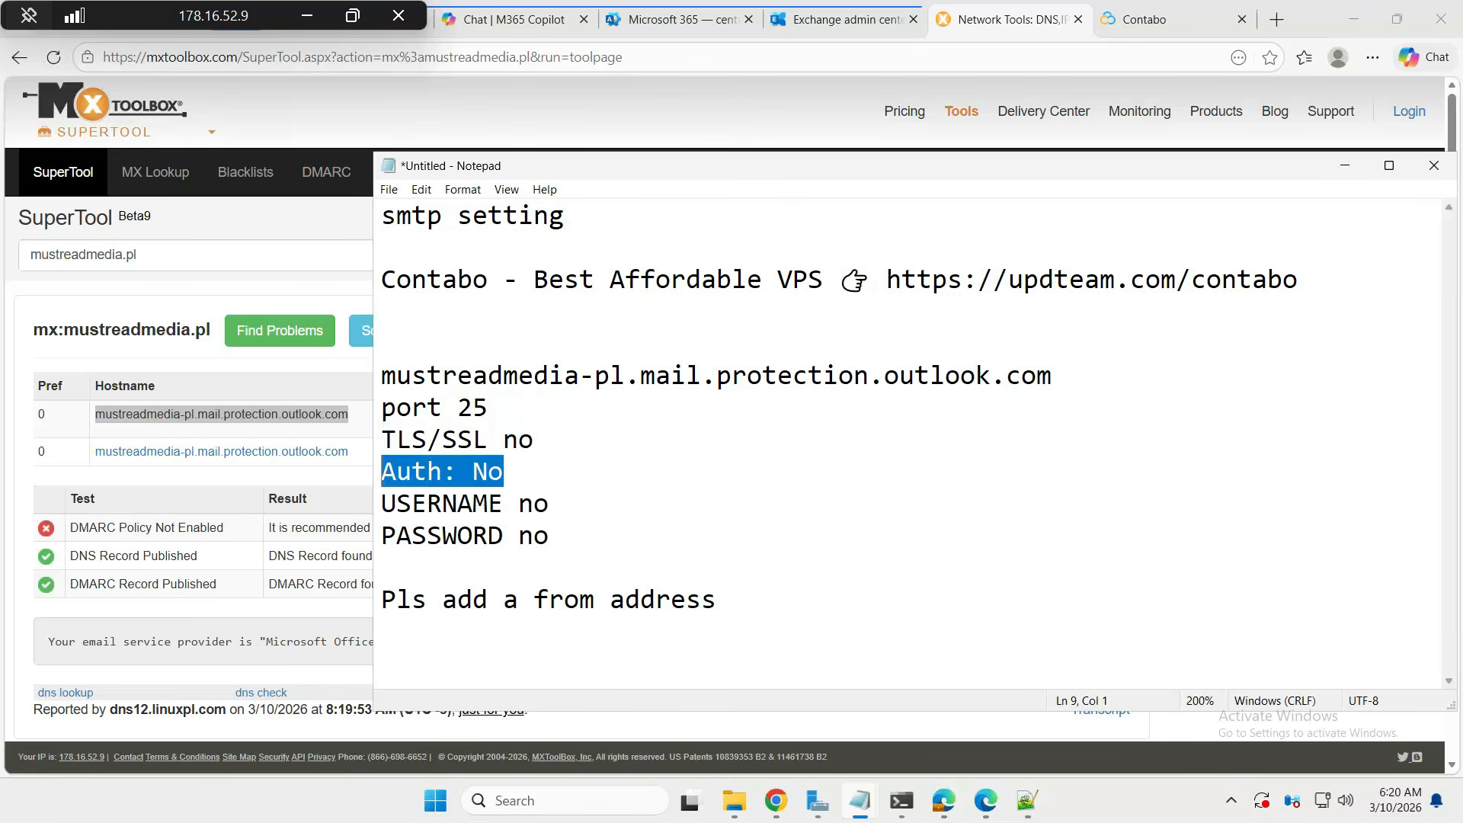
{"action": "left_click_drag", "start_coordinate": [585, 506], "coordinate": [382, 505]}
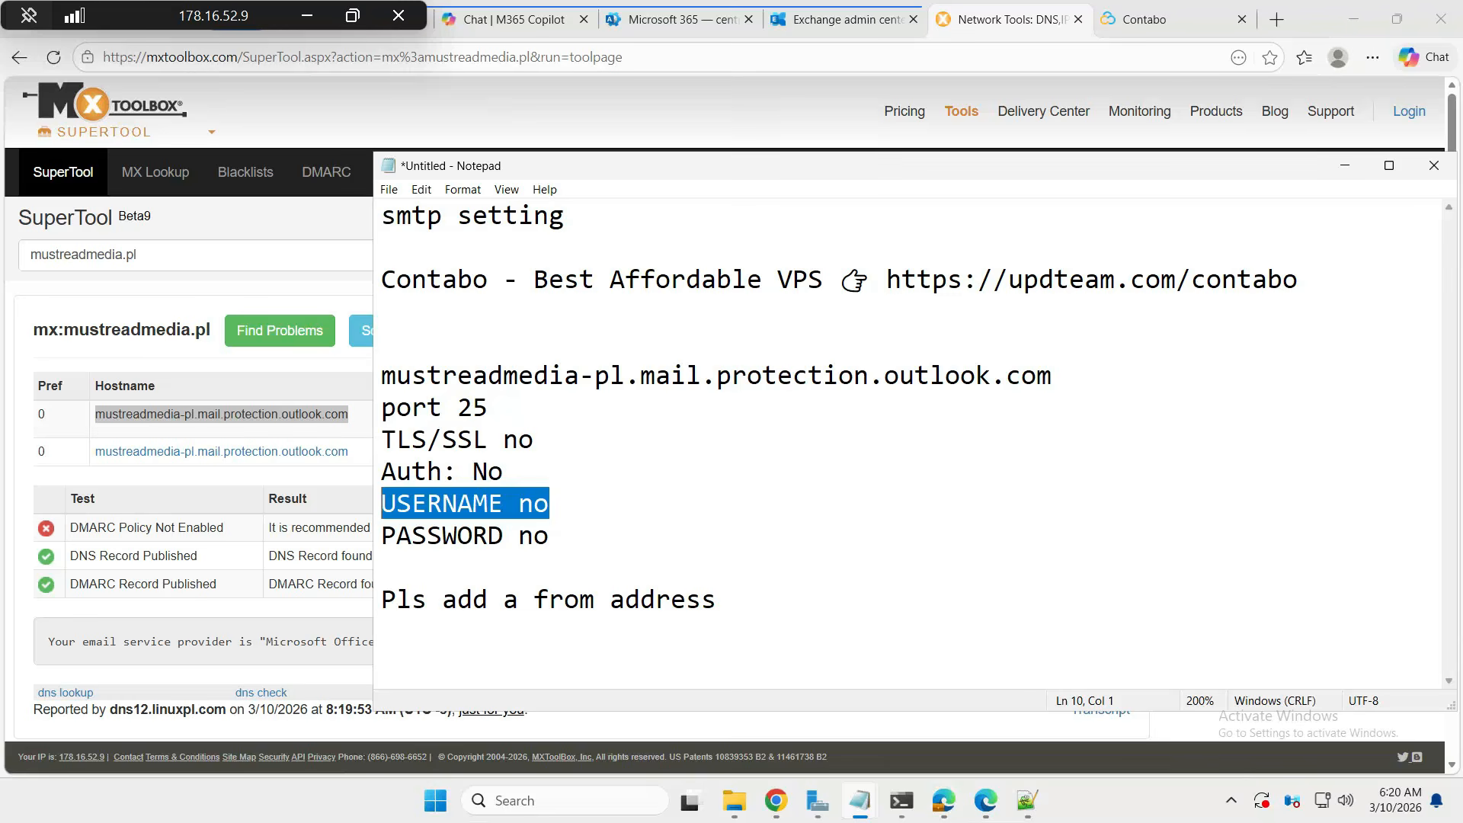
{"action": "left_click_drag", "start_coordinate": [718, 600], "coordinate": [382, 599]}
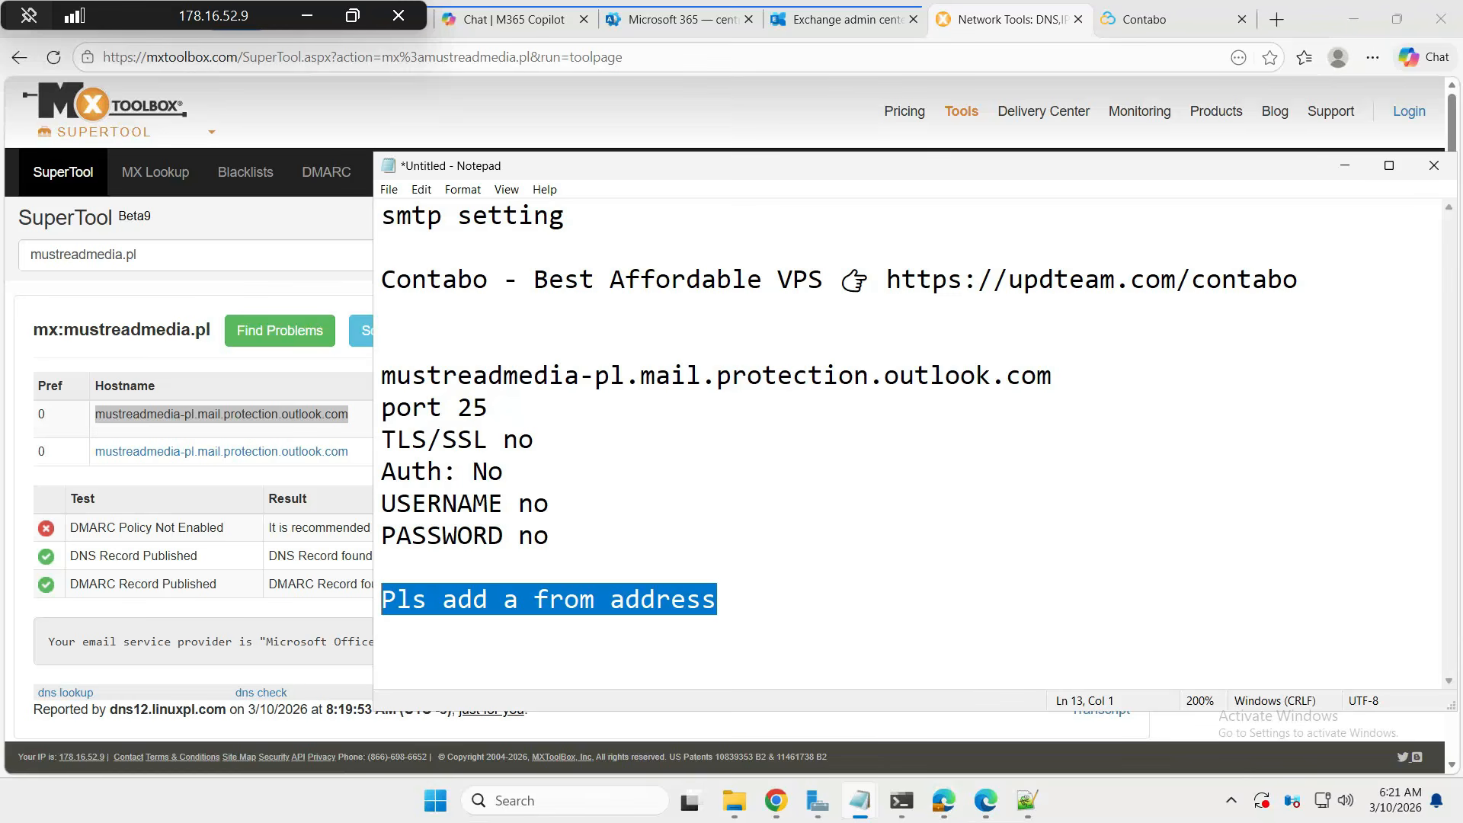
- Add abc.com on a new line below the from-address reminder
{"action": "left_click", "coordinate": [812, 580]}
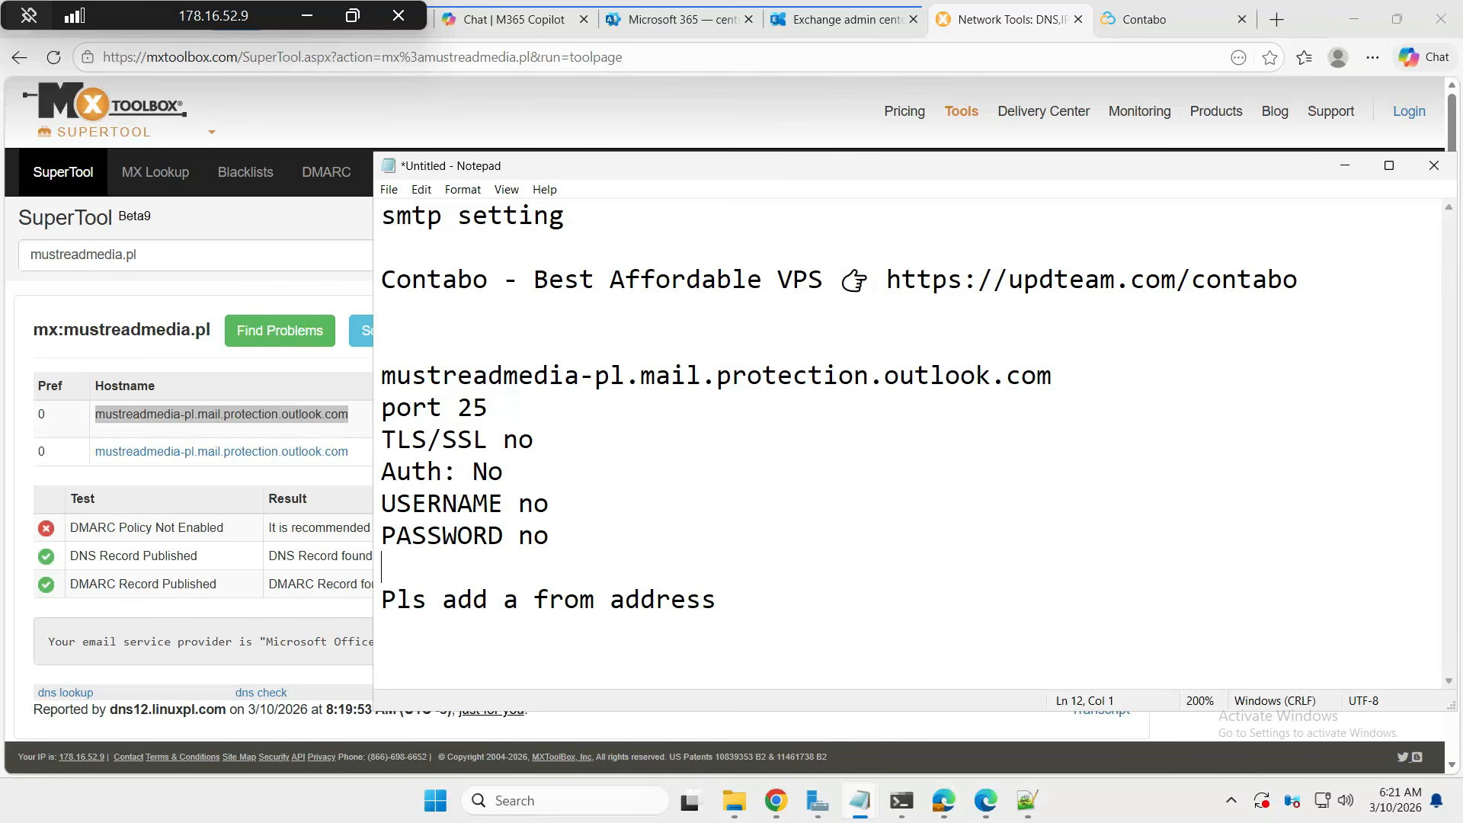
{"action": "left_click", "coordinate": [892, 636]}
{"action": "type", "text": "abc.com"}
{"action": "key", "text": "Return"}
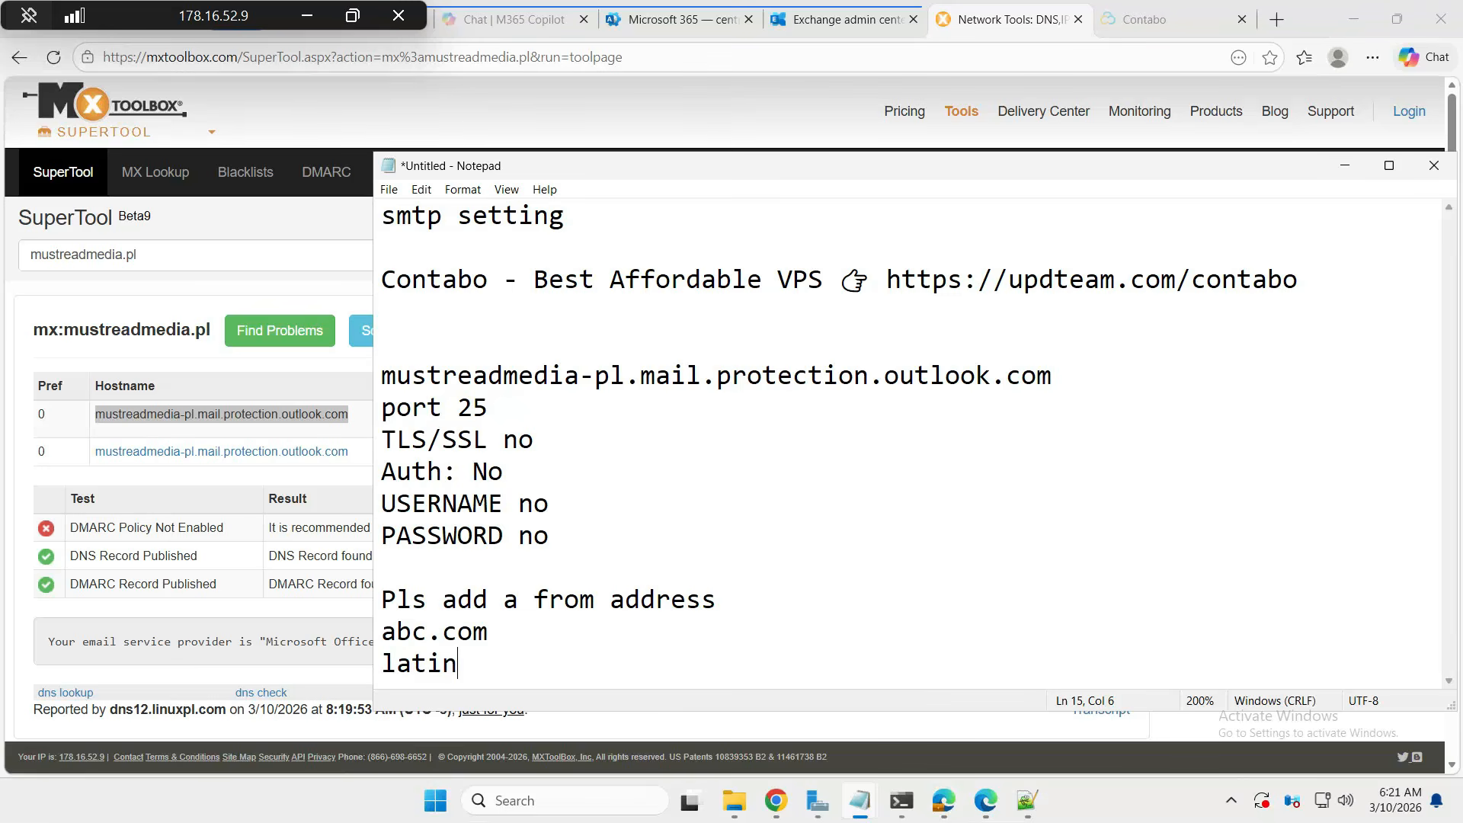
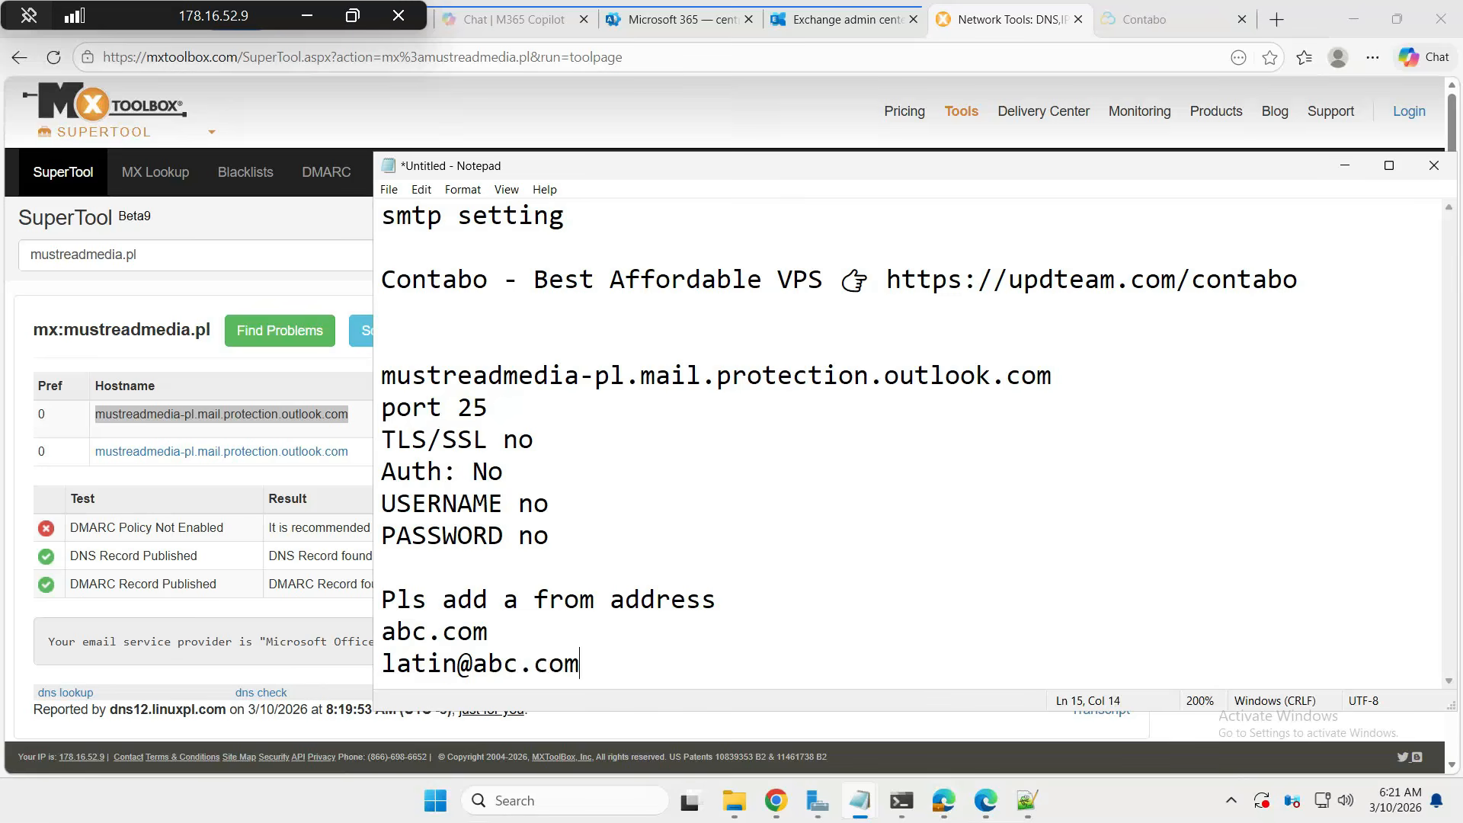
- Add an example sender address at abc.com beneath it and select that line
{"action": "key", "text": "shift+Left"}
{"action": "key", "text": "shift+Left"}
{"action": "key", "text": "shift+Left"}
{"action": "key", "text": "shift+Left"}
{"action": "key", "text": "shift+Left"}
{"action": "key", "text": "shift+Left"}
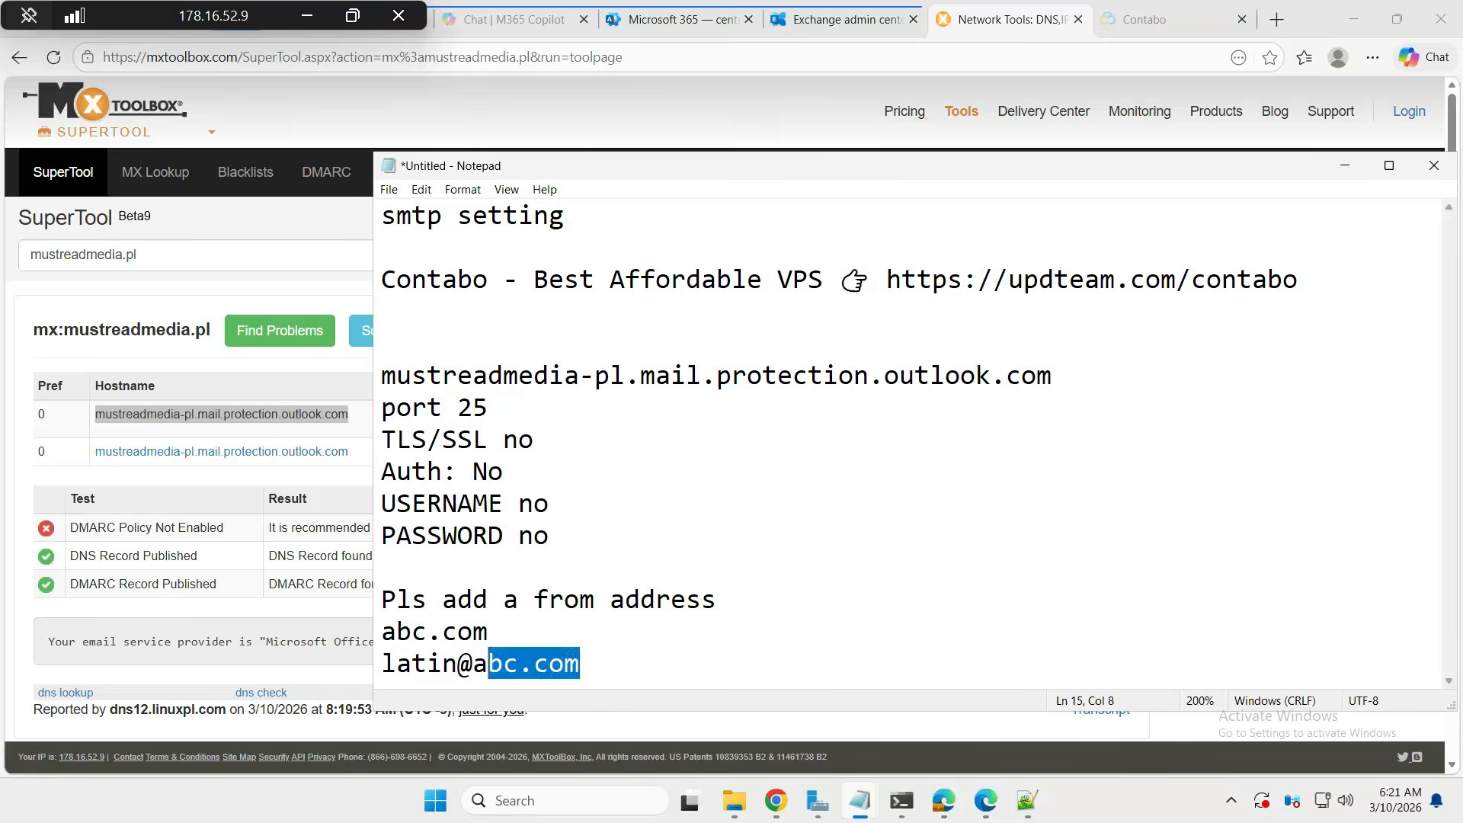
{"action": "key", "text": "shift+Left"}
{"action": "key", "text": "shift+Left"}
{"action": "key", "text": "shift+Left"}
{"action": "key", "text": "shift+Left"}
{"action": "key", "text": "shift+Left"}
{"action": "key", "text": "shift+Left"}
{"action": "key", "text": "shift+Left"}
{"action": "key", "text": "shift+Left"}
{"action": "key", "text": "shift+Left"}
{"action": "key", "text": "shift+Left"}
{"action": "key", "text": "shift+Left"}
{"action": "key", "text": "shift+Left"}
{"action": "key", "text": "shift+Left"}
{"action": "key", "text": "shift+Left"}
{"action": "key", "text": "shift+Left"}
{"action": "left_click_drag", "start_coordinate": [598, 662], "coordinate": [380, 660]}
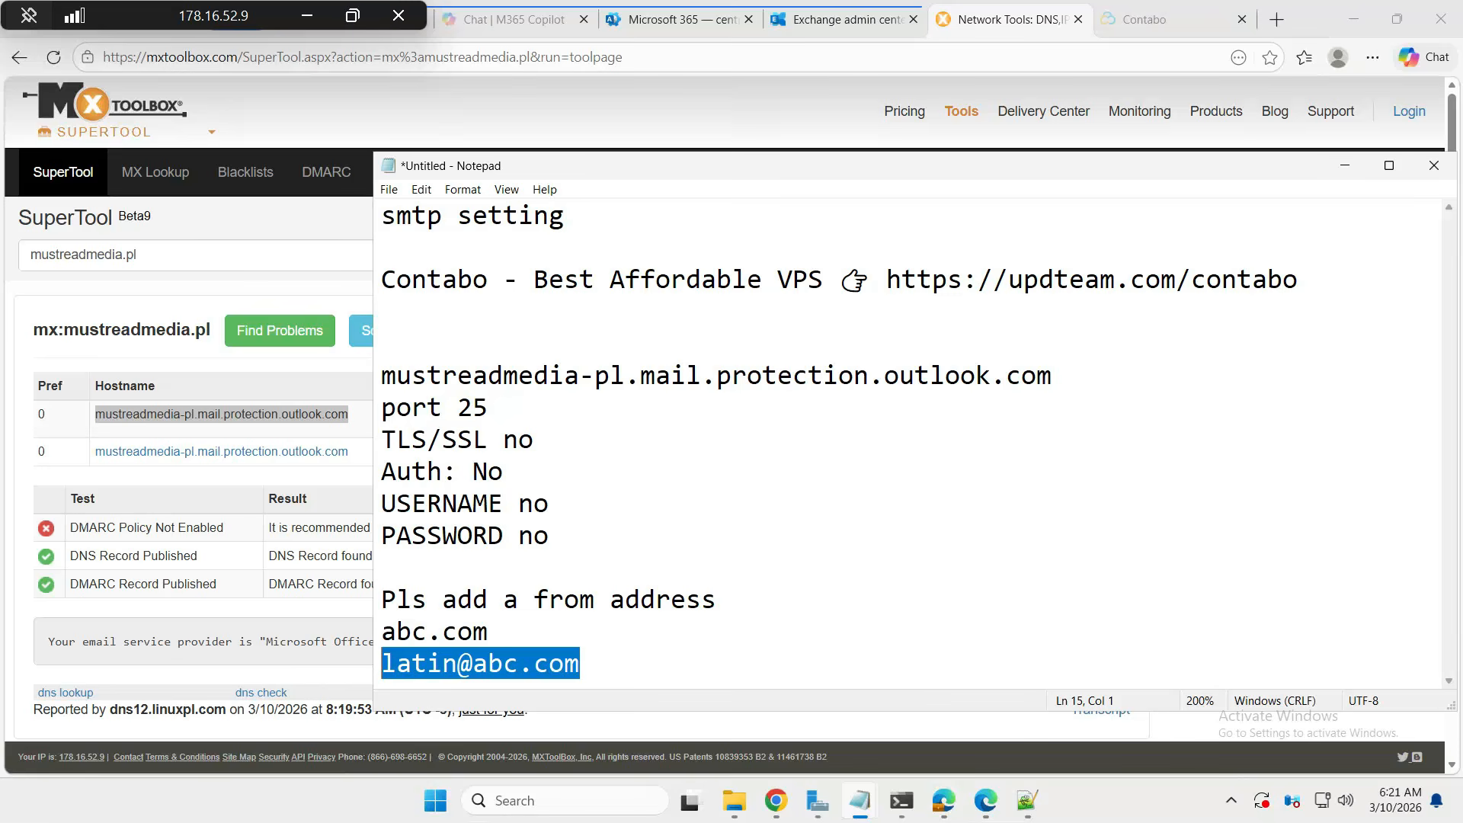
- Return to the Cloud VPS 30 order in Contabo and review the top of its configuration
{"action": "left_click", "coordinate": [1147, 23]}
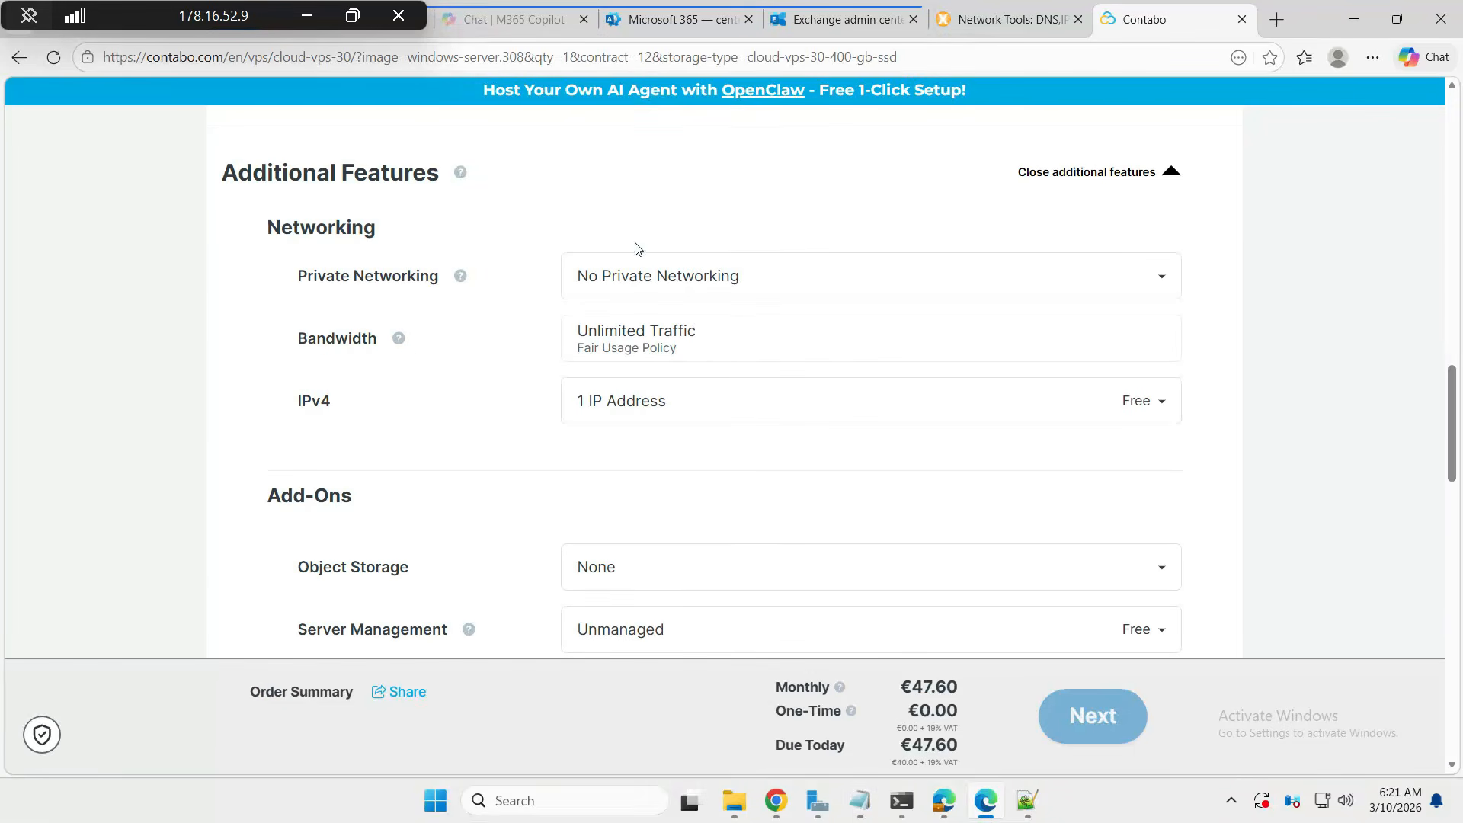
{"action": "scroll", "coordinate": [636, 249], "scroll_direction": "up", "scroll_amount": 2}
{"action": "scroll", "coordinate": [635, 249], "scroll_direction": "up", "scroll_amount": 10}
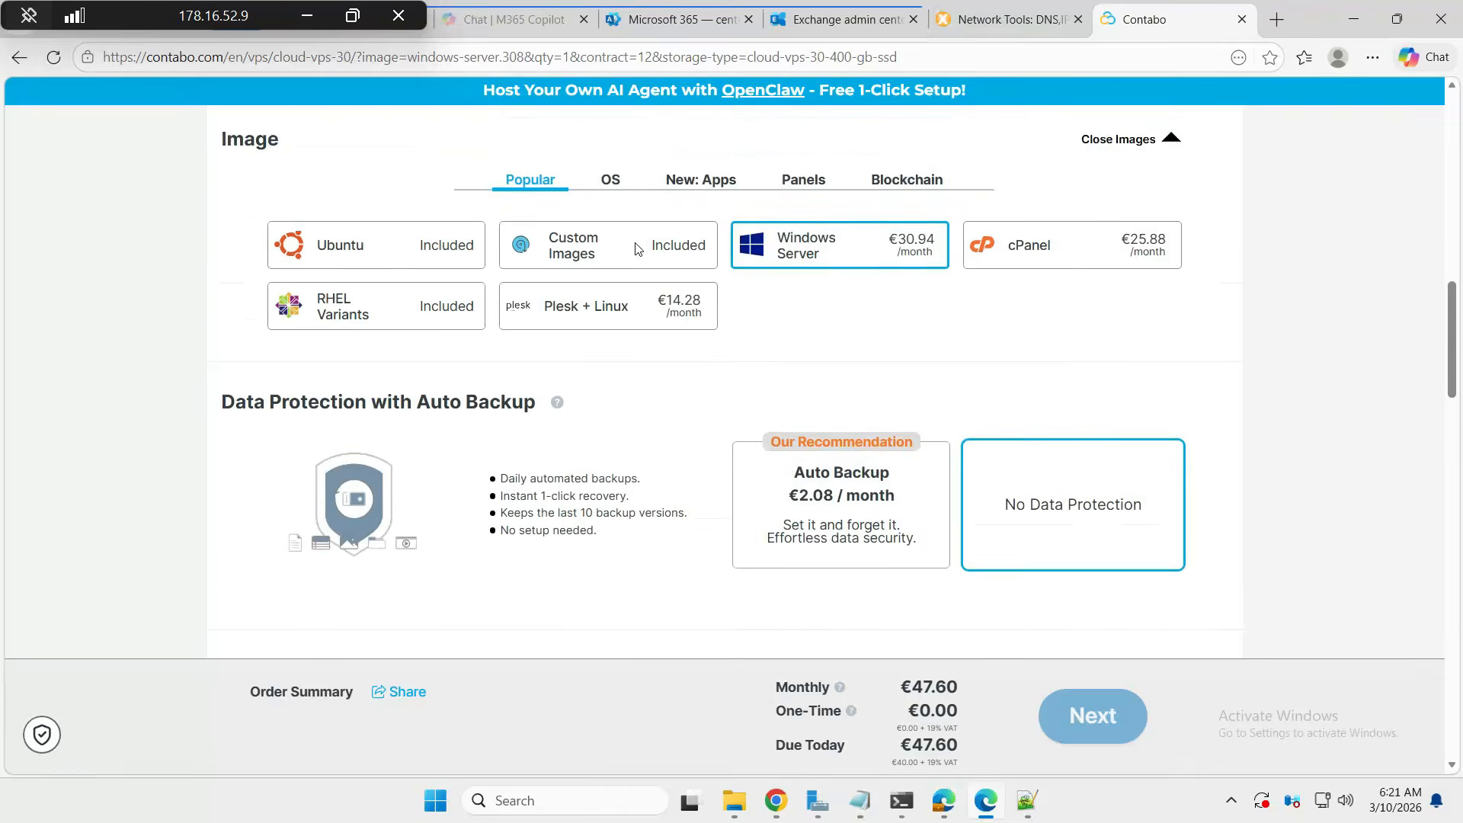
{"action": "scroll", "coordinate": [635, 249], "scroll_direction": "up", "scroll_amount": 10}
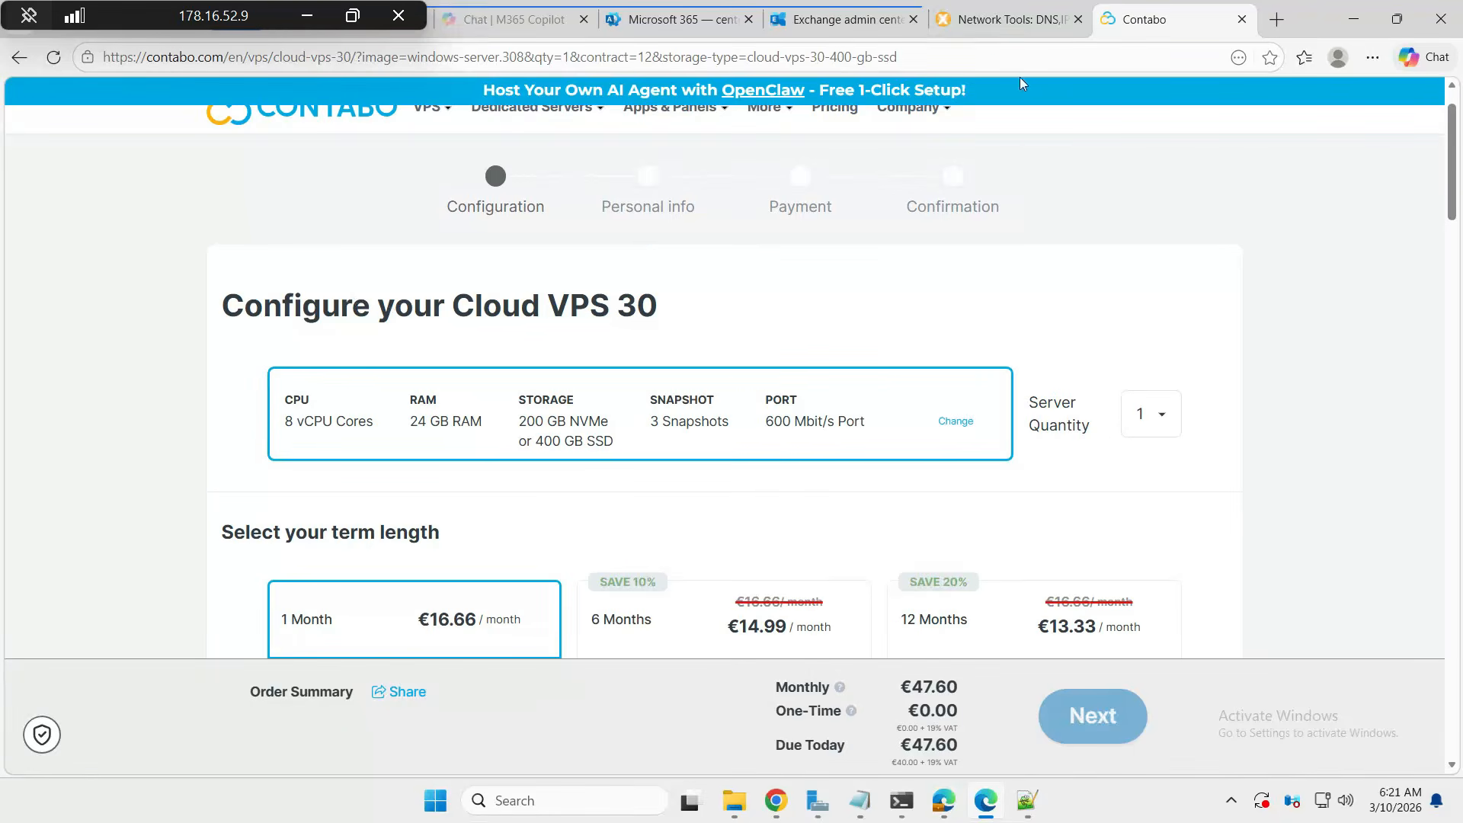
- Close the account details panel in the Exchange admin center, then go back to Contabo
{"action": "left_click", "coordinate": [837, 24]}
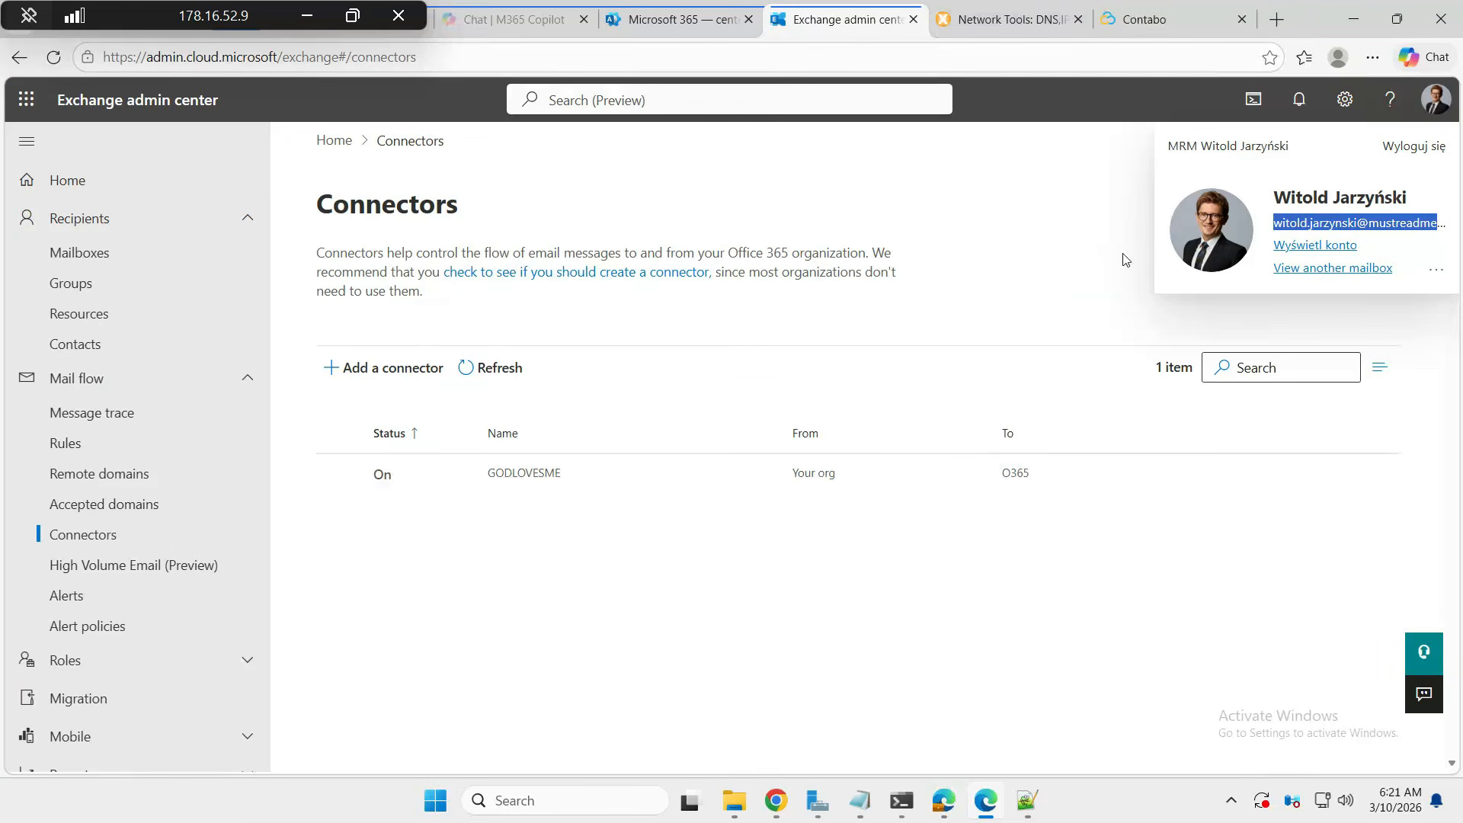
{"action": "left_click", "coordinate": [1078, 201]}
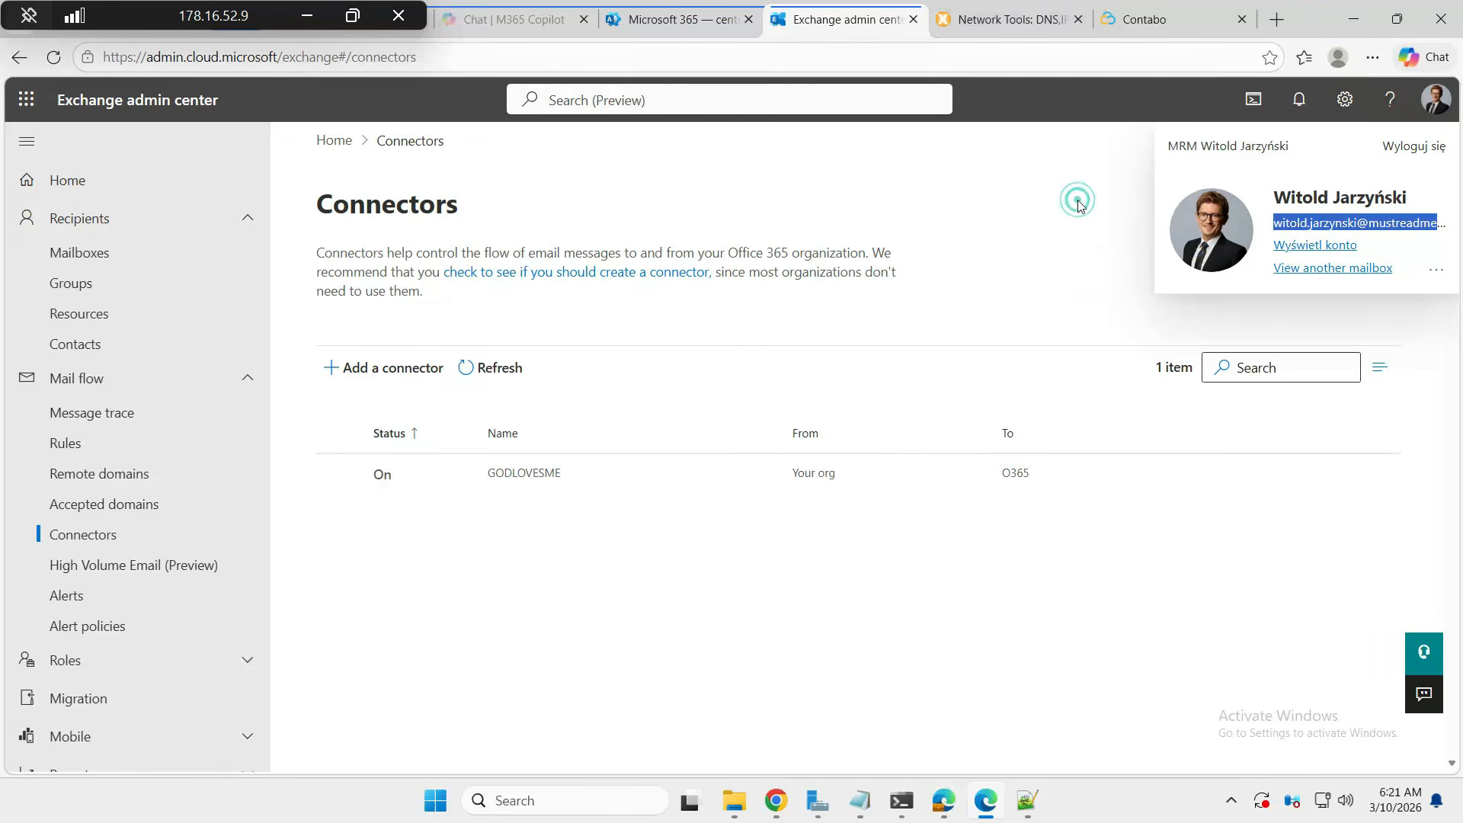
{"action": "left_click", "coordinate": [1141, 20]}
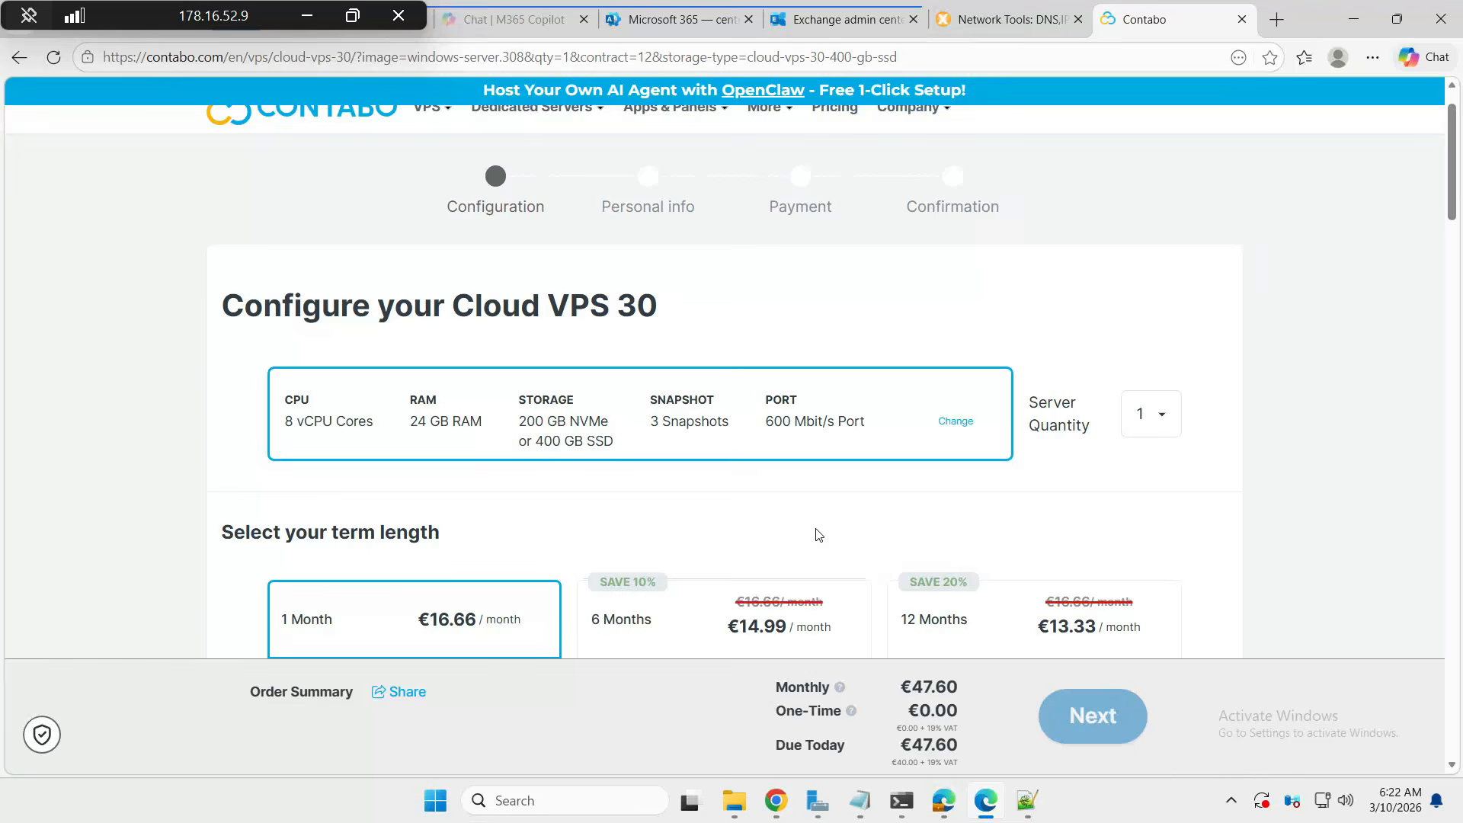
- Review the Cloud VPS 30 term, region, storage and Windows Server image, totalling €47.60 monthly
{"action": "scroll", "coordinate": [817, 533], "scroll_direction": "down", "scroll_amount": 2}
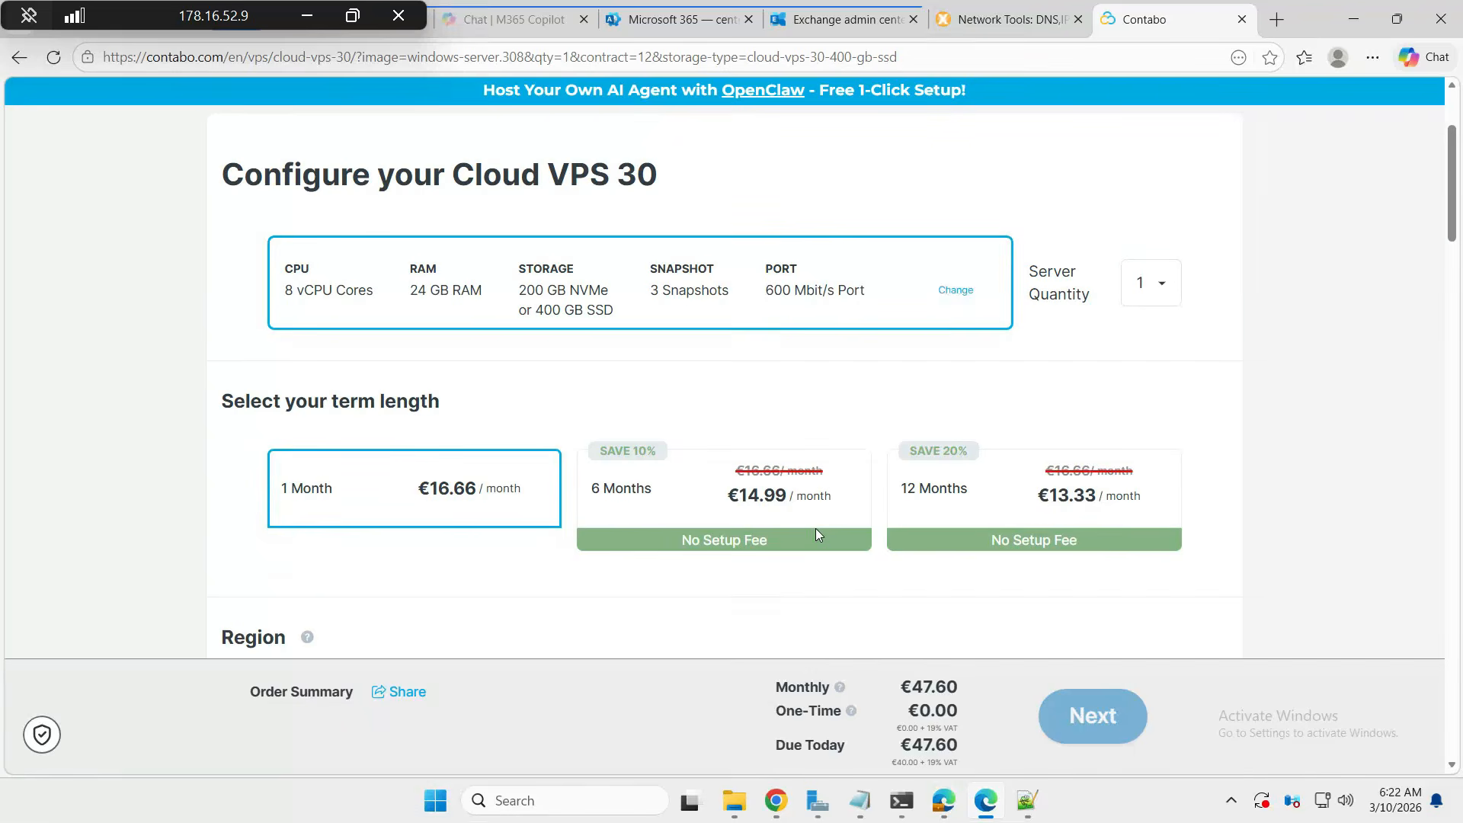
{"action": "scroll", "coordinate": [816, 529], "scroll_direction": "down", "scroll_amount": 5}
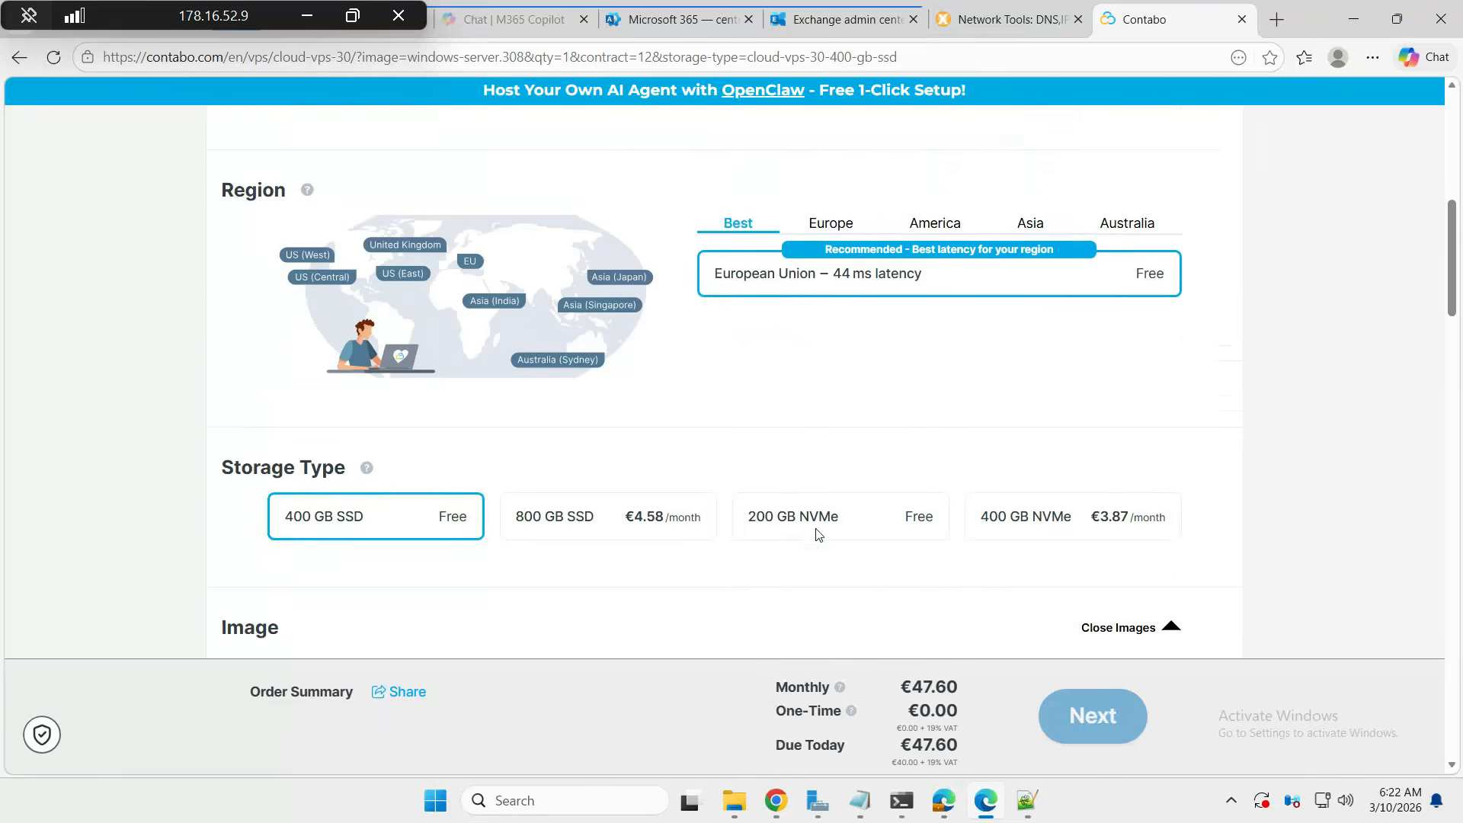
{"action": "scroll", "coordinate": [815, 534], "scroll_direction": "up", "scroll_amount": 2}
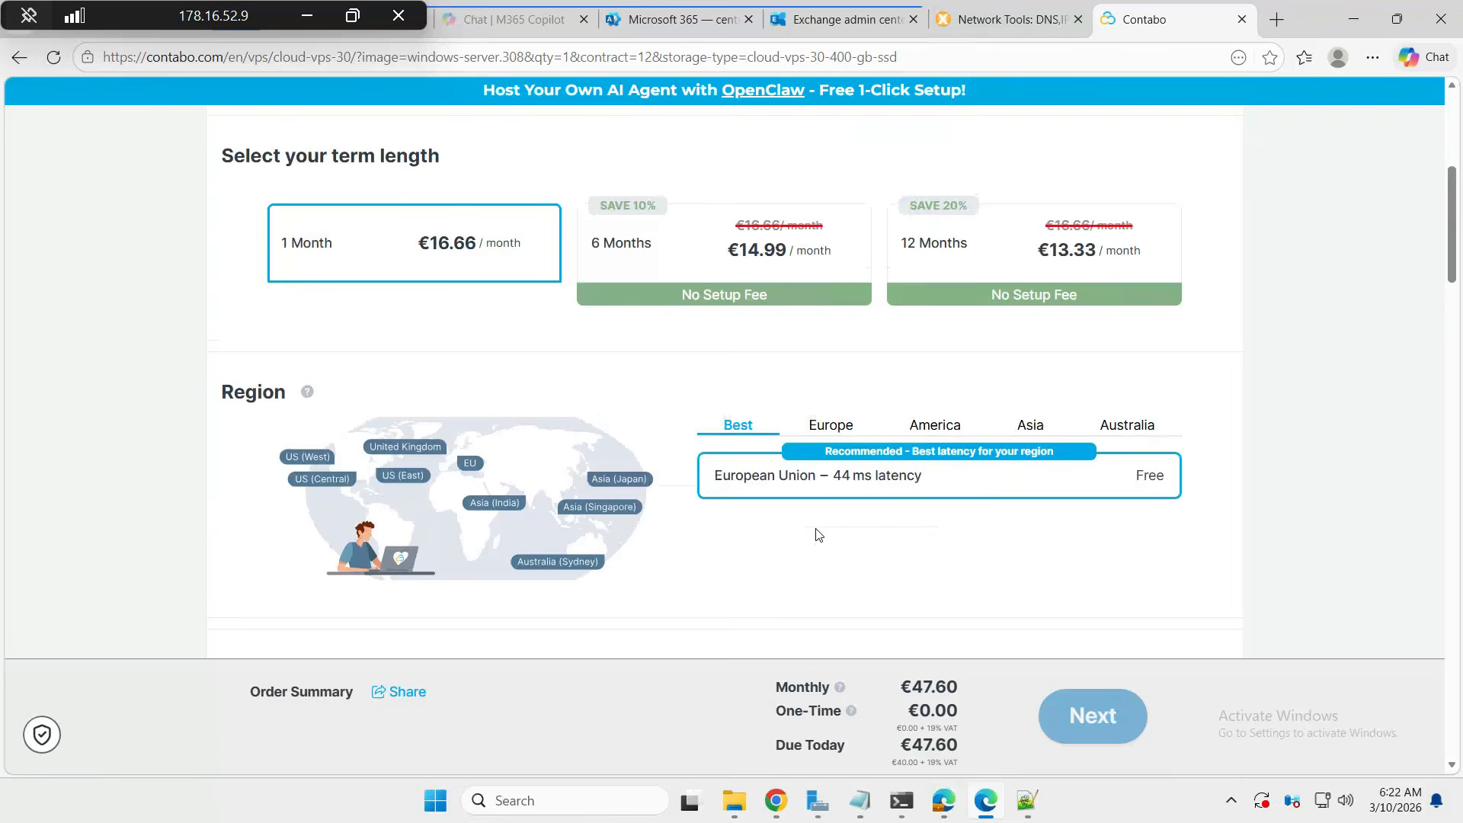
{"action": "scroll", "coordinate": [817, 534], "scroll_direction": "down", "scroll_amount": 4}
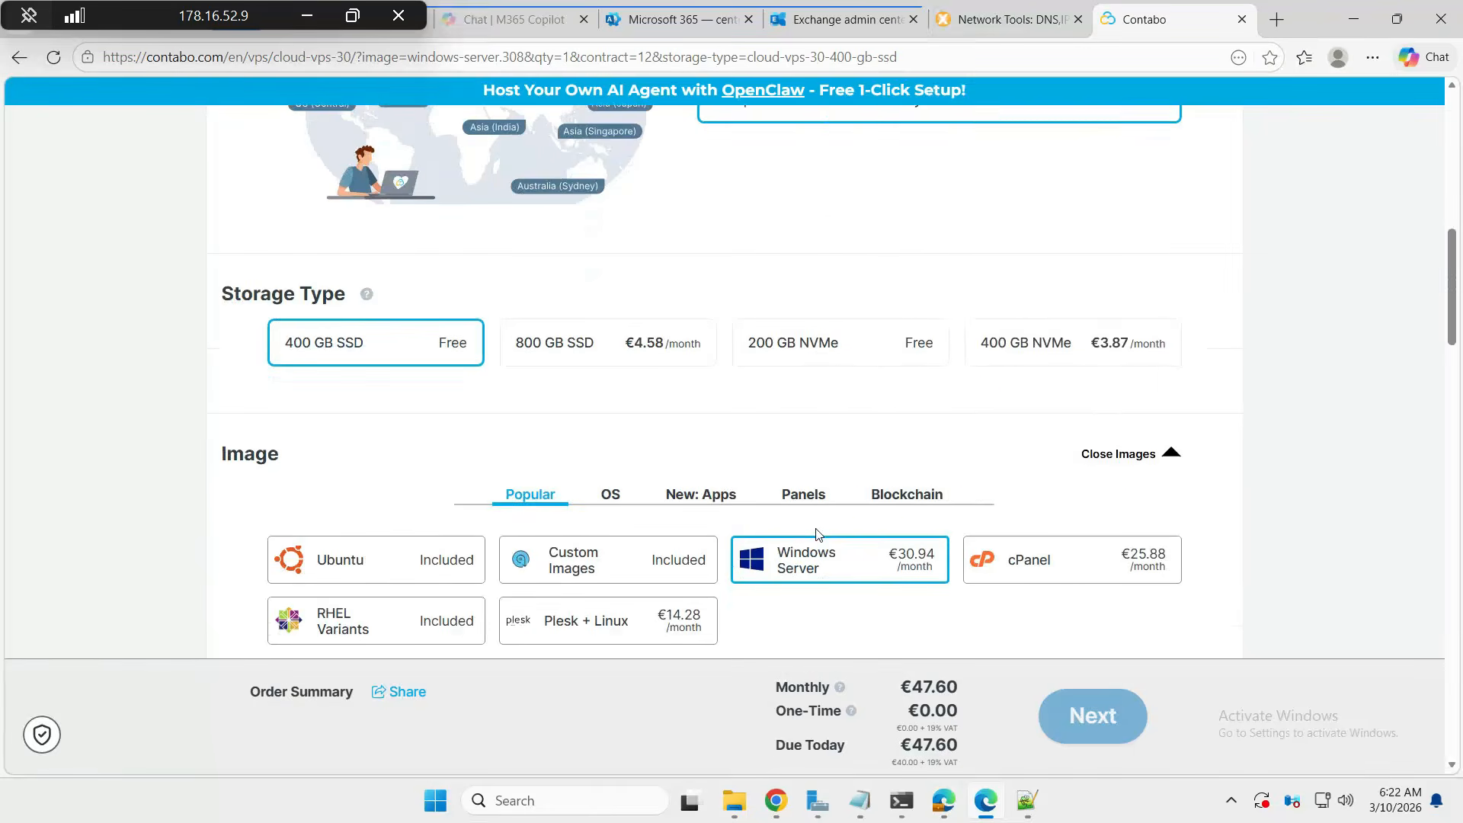
{"action": "right_click", "coordinate": [816, 533]}
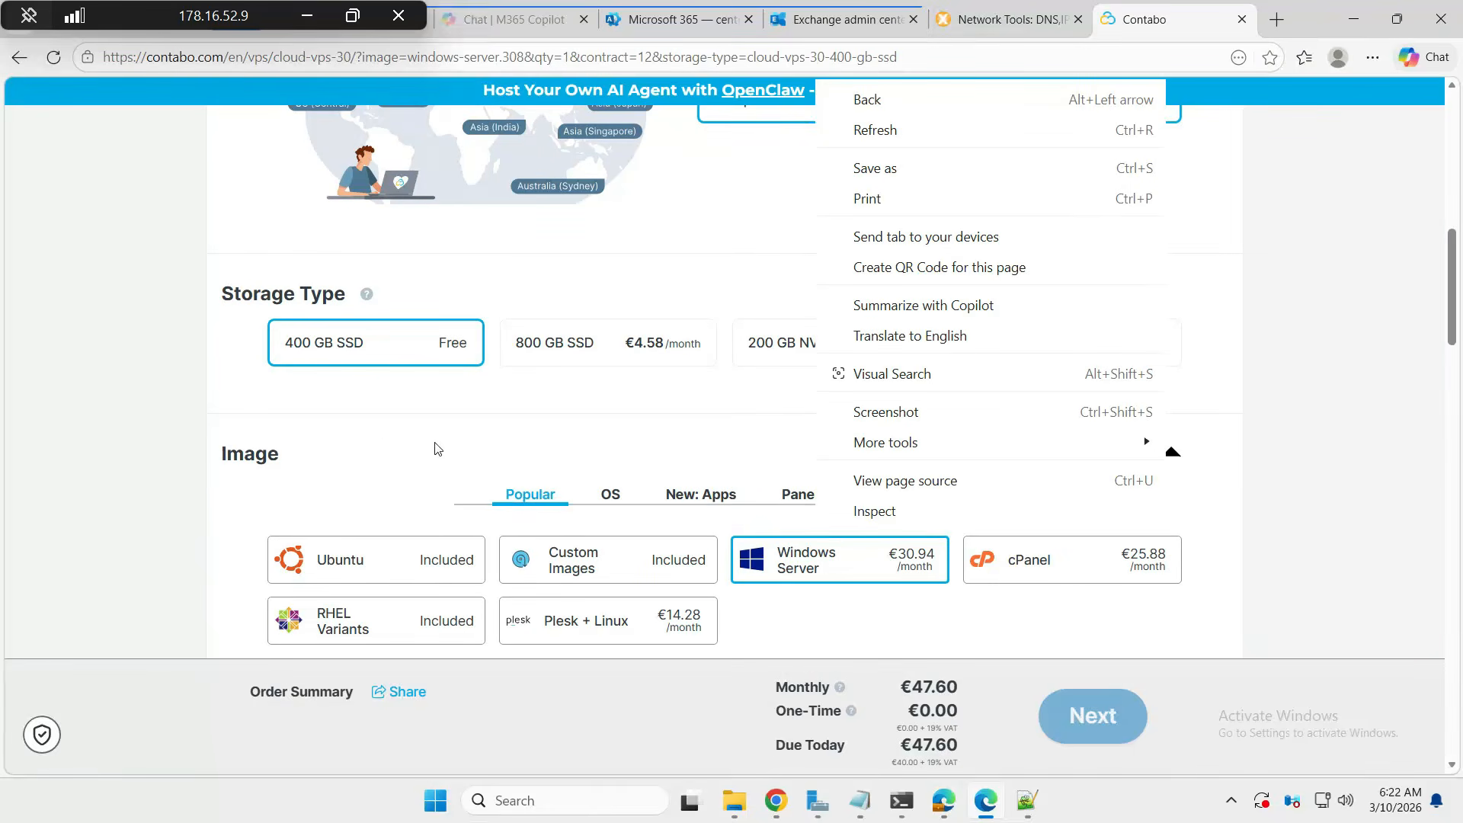
{"action": "scroll", "coordinate": [383, 447], "scroll_direction": "down", "scroll_amount": 3}
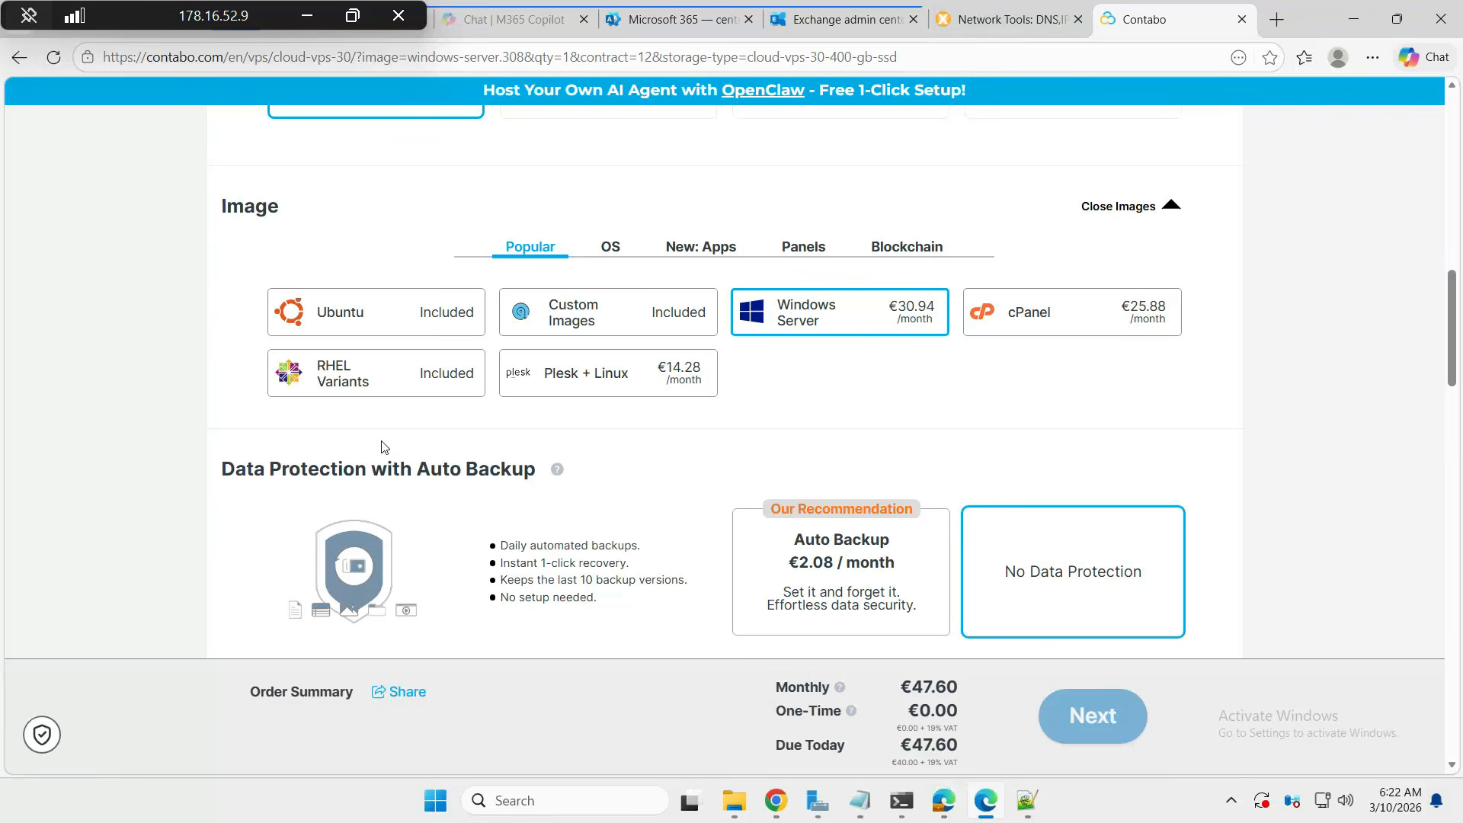
{"action": "scroll", "coordinate": [384, 447], "scroll_direction": "down", "scroll_amount": 1}
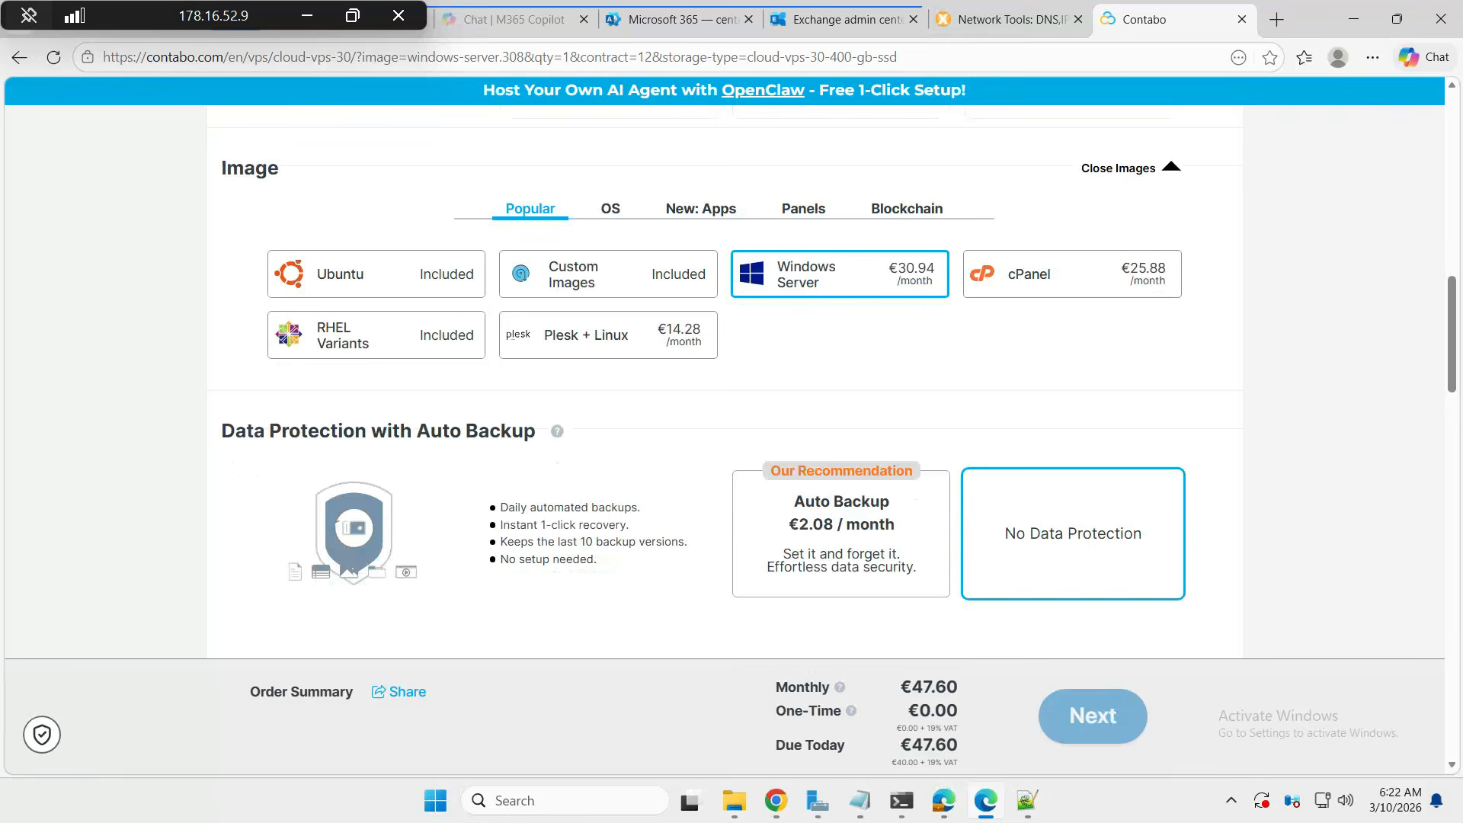
{"action": "scroll", "coordinate": [384, 446], "scroll_direction": "up", "scroll_amount": 1}
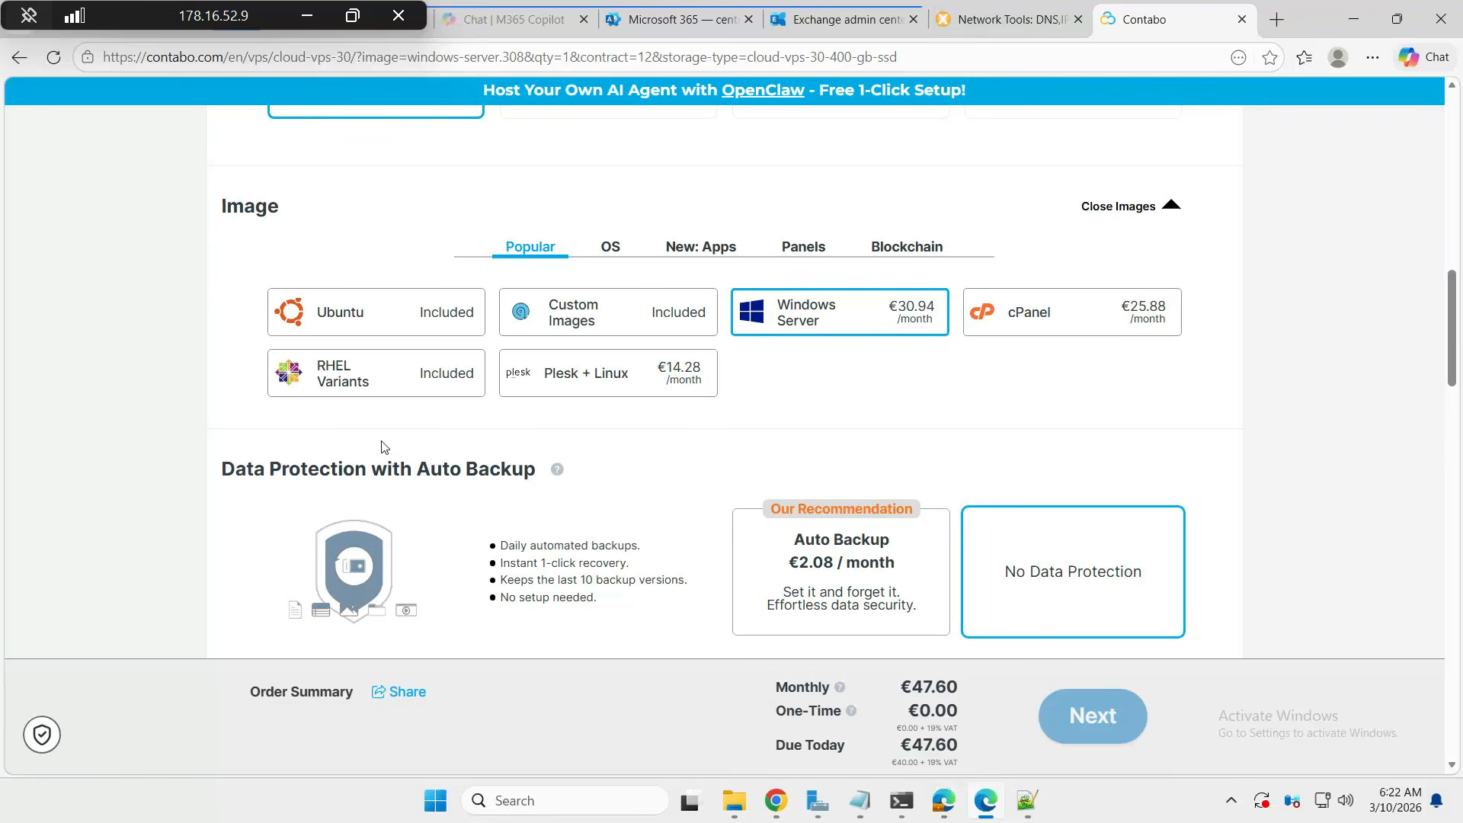